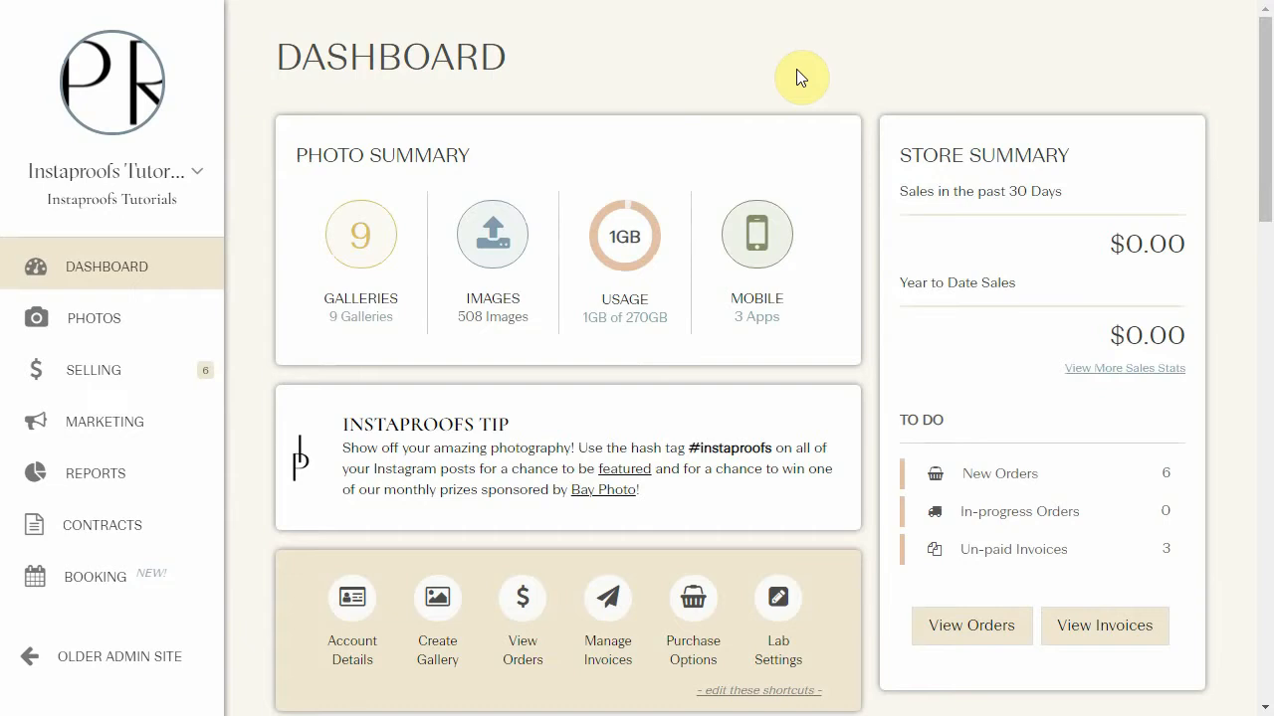
Open the booking session types and start creating a new session type.
{"action": "left_click", "coordinate": [89, 572]}
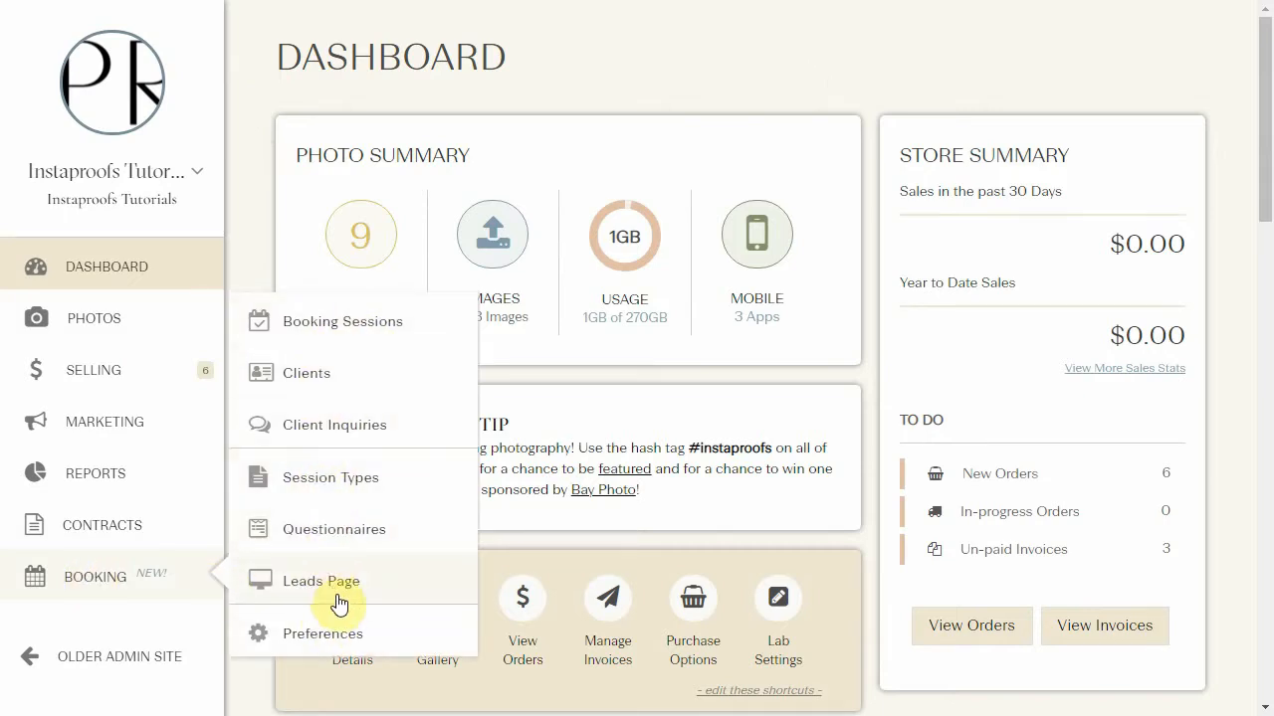
{"action": "left_click", "coordinate": [398, 486]}
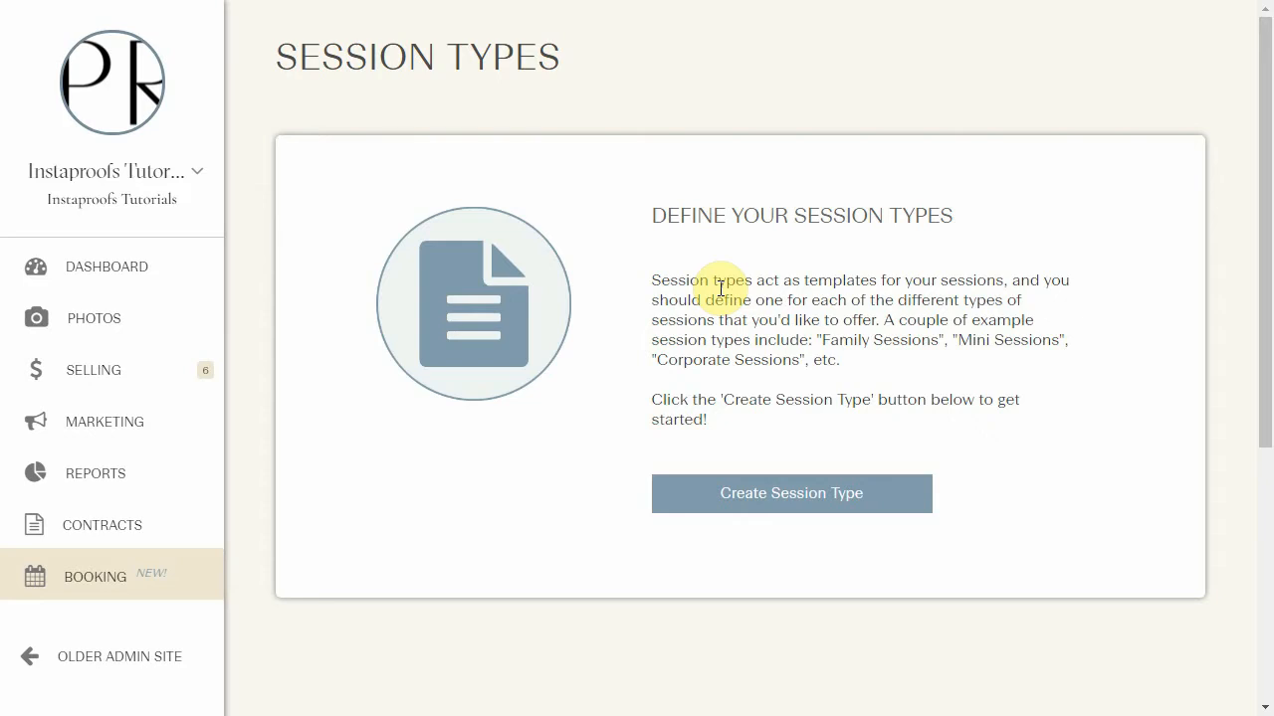
{"action": "left_click", "coordinate": [791, 504]}
Name the session type "Family Session" and enter the description "This is a family session.".
{"action": "left_click", "coordinate": [527, 229]}
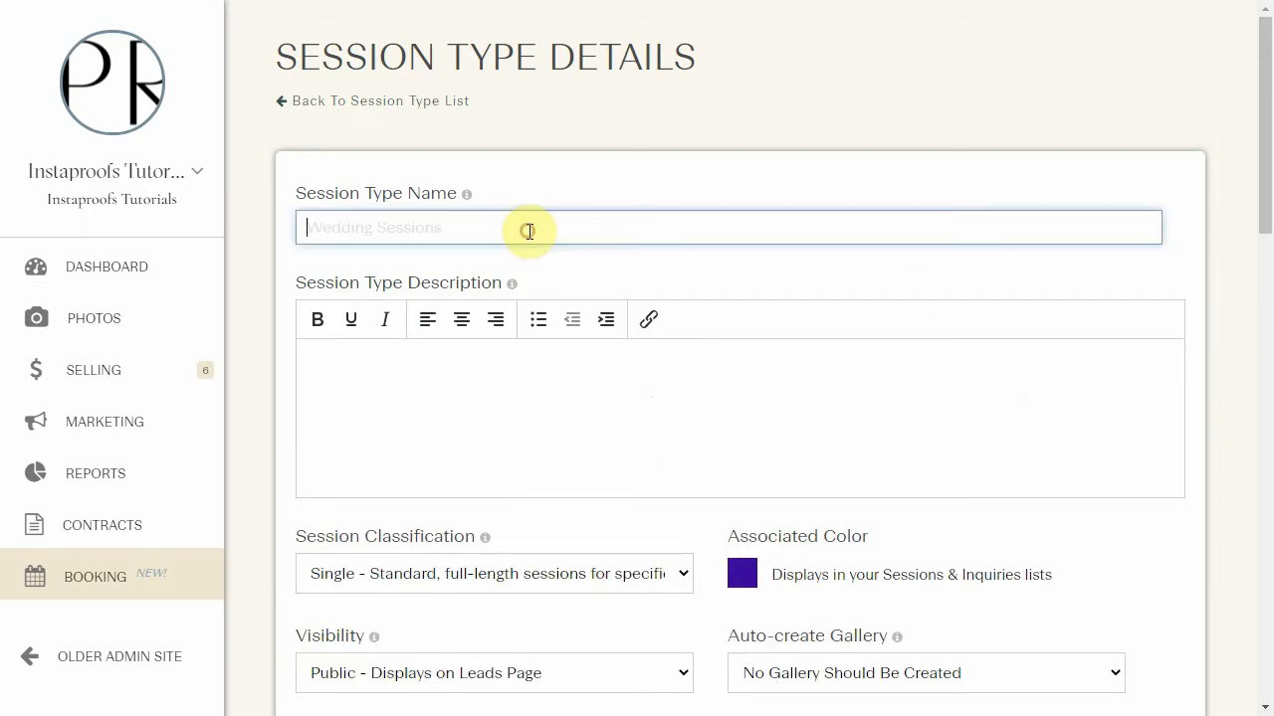
{"action": "type", "text": "Family Session"}
{"action": "key", "text": "Tab"}
{"action": "type", "text": "This is a "}
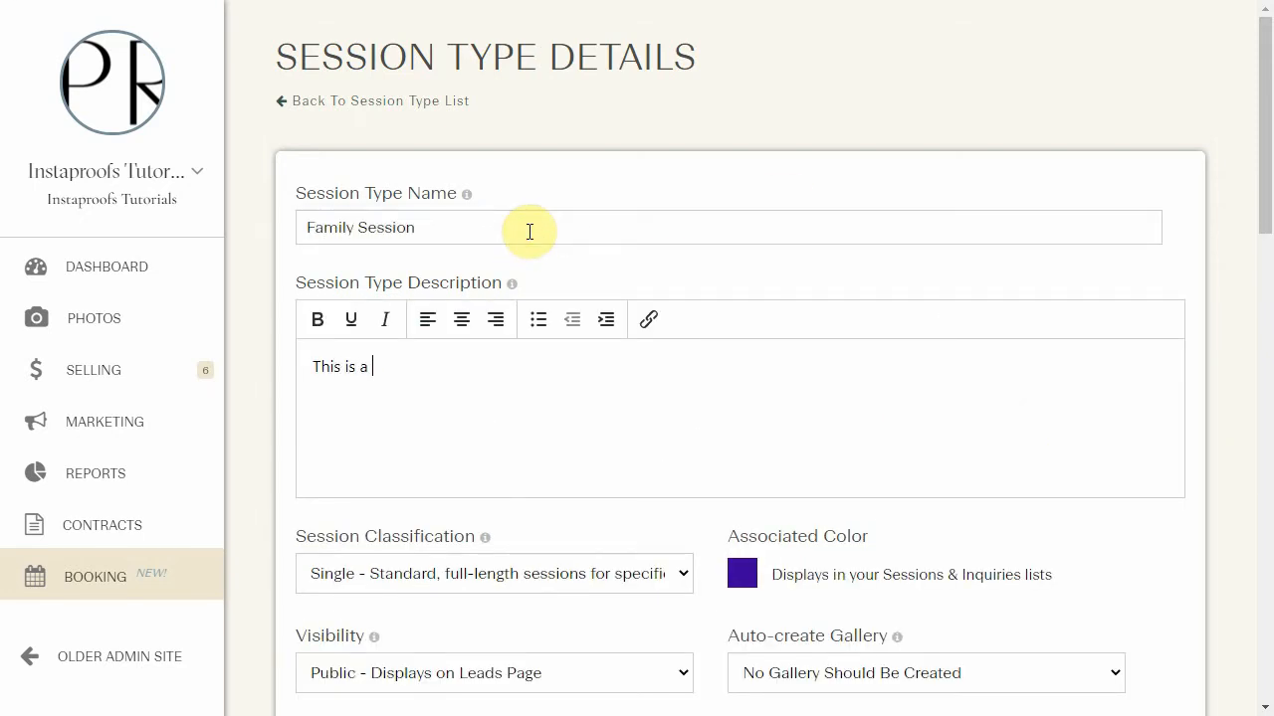
{"action": "type", "text": "family session."}
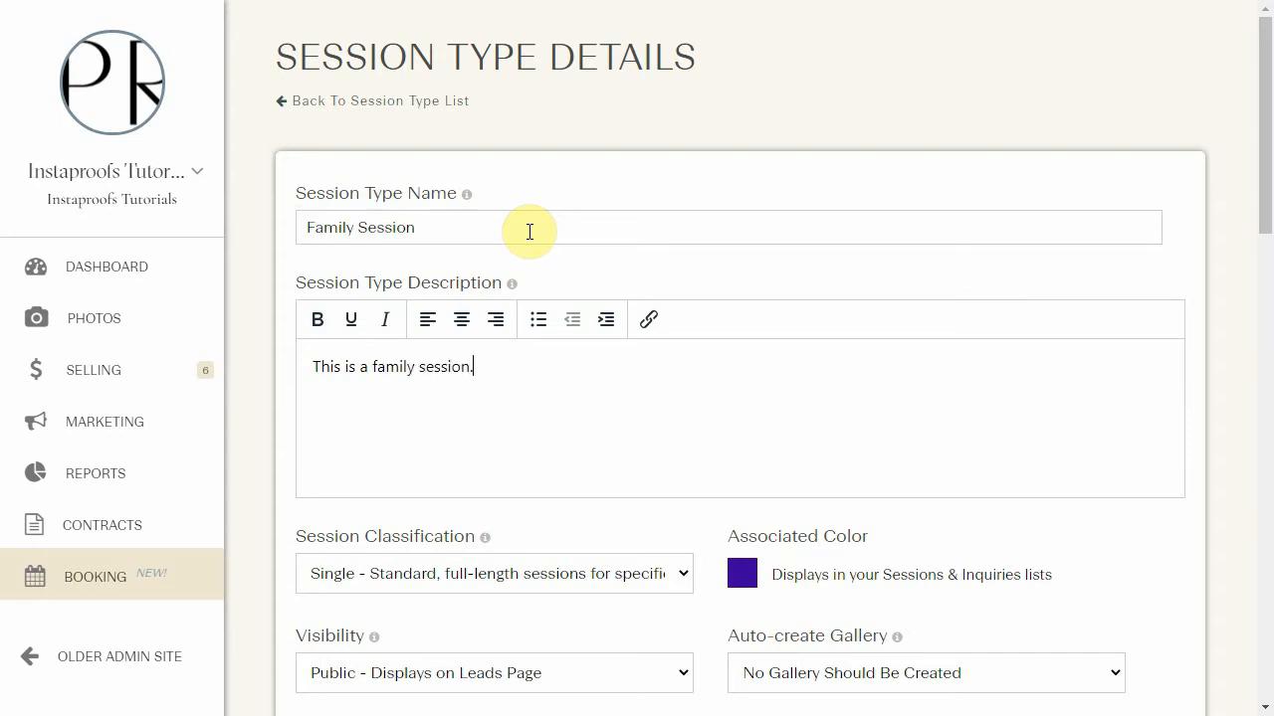
Classify the session type as Multi - Shorter sessions with multiple predefined time slots and set its associated color to dark navy blue.
{"action": "scroll", "coordinate": [476, 305], "scroll_direction": "down", "scroll_amount": 2}
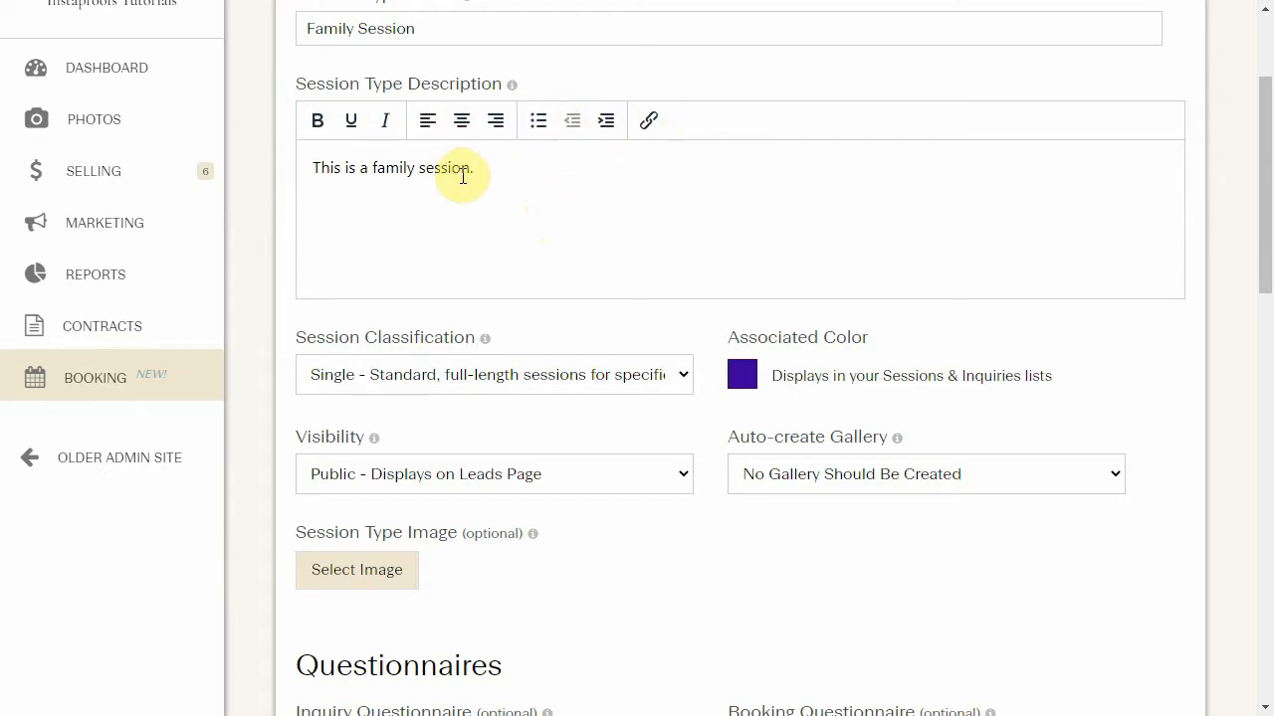
{"action": "scroll", "coordinate": [495, 202], "scroll_direction": "down", "scroll_amount": 2}
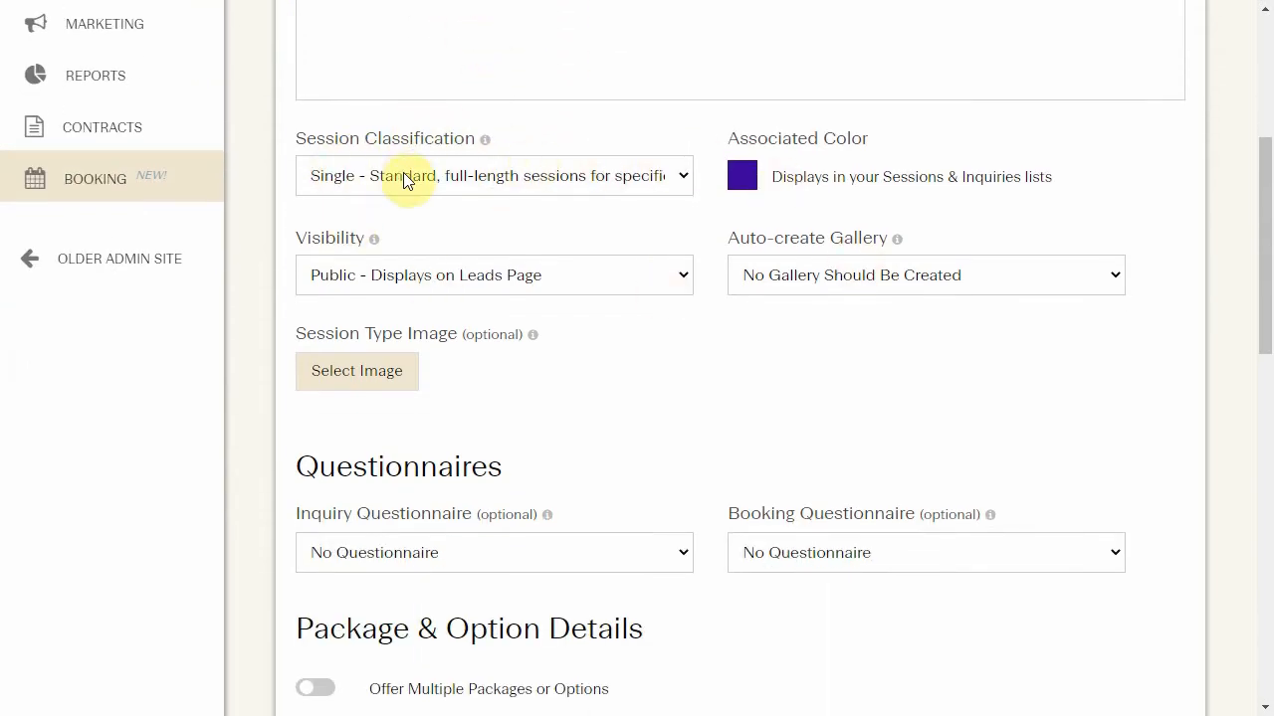
{"action": "left_click", "coordinate": [503, 179]}
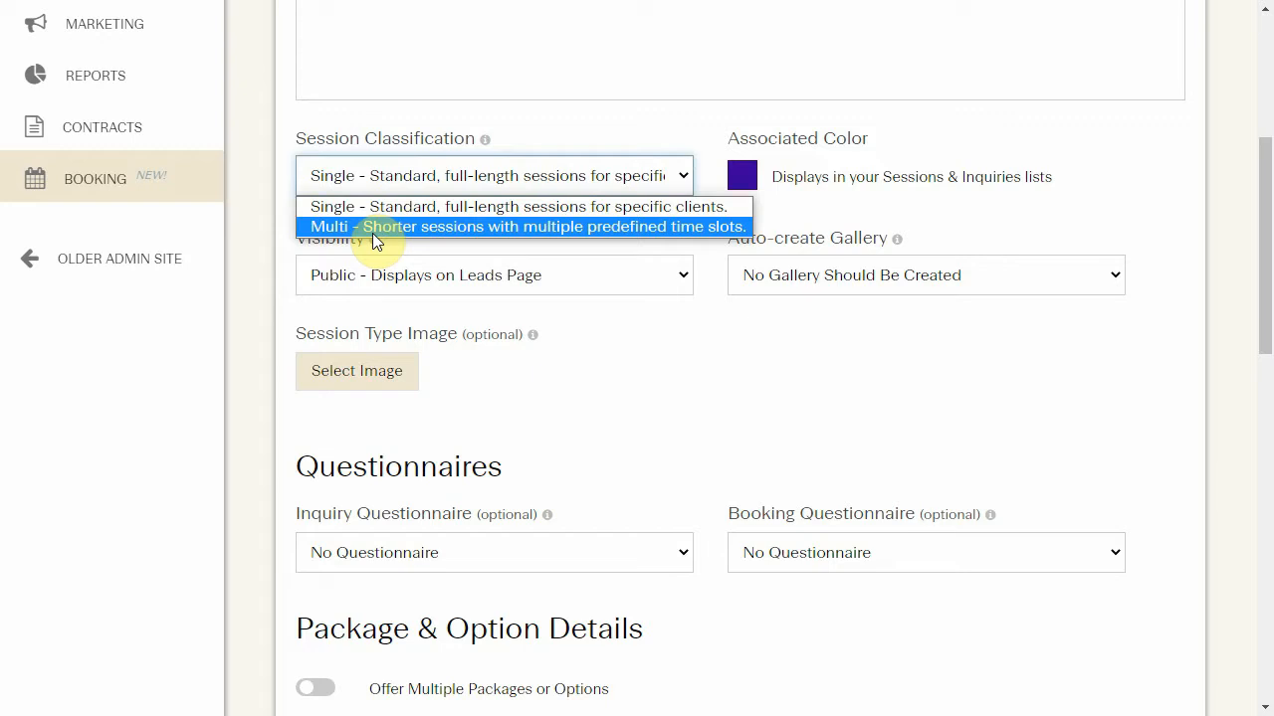
{"action": "left_click", "coordinate": [459, 226]}
{"action": "left_click", "coordinate": [744, 177]}
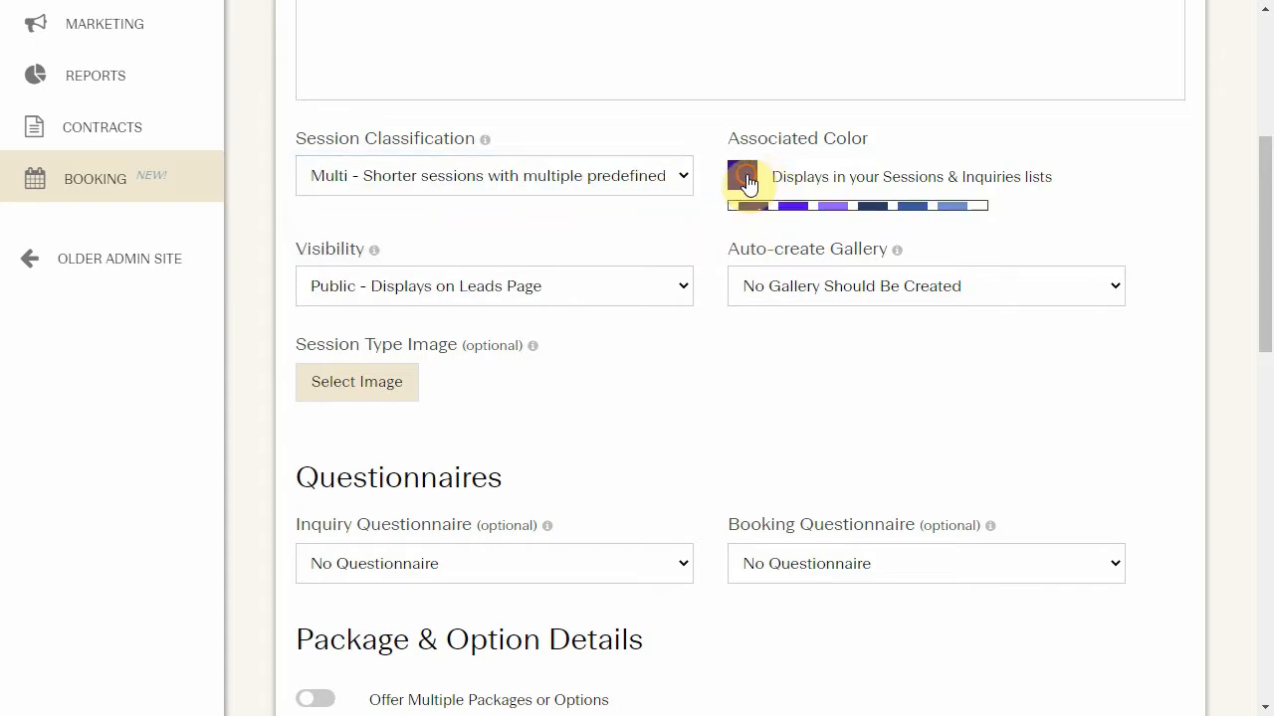
{"action": "left_click", "coordinate": [873, 225]}
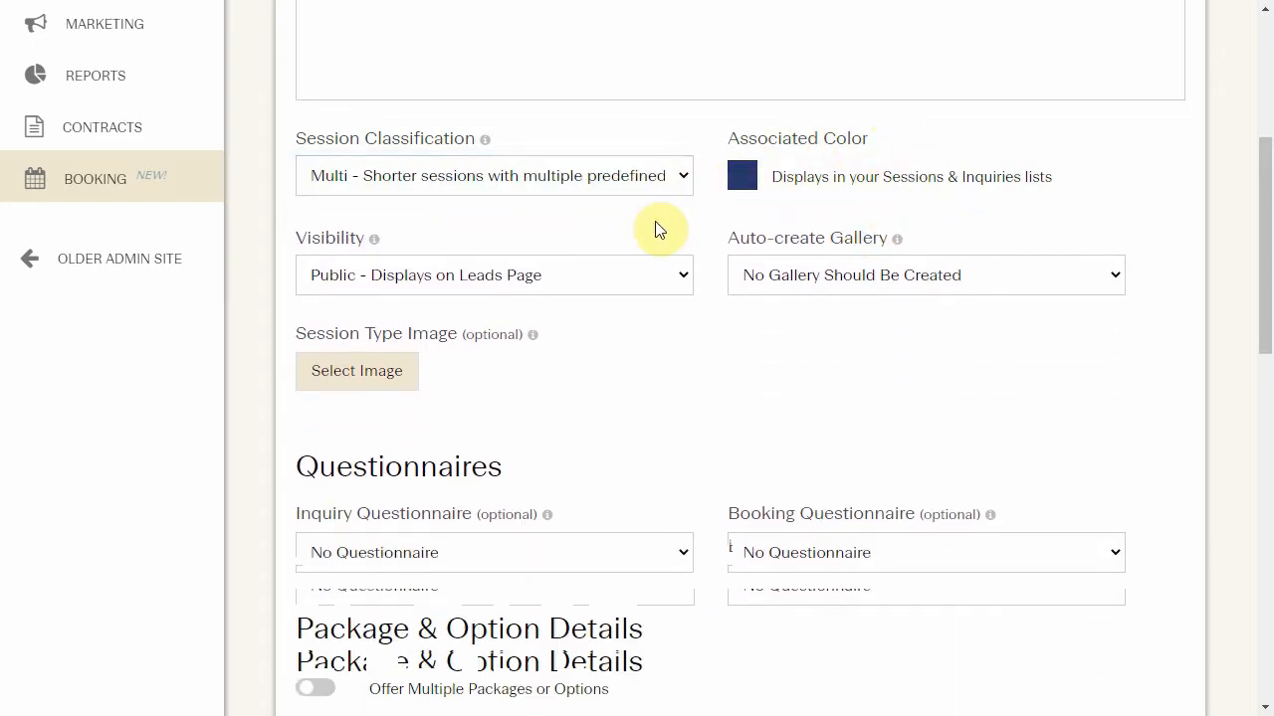
Select Public - Displays on Leads Page as the session type's visibility.
{"action": "scroll", "coordinate": [657, 229], "scroll_direction": "down", "scroll_amount": 2}
{"action": "left_click", "coordinate": [338, 77]}
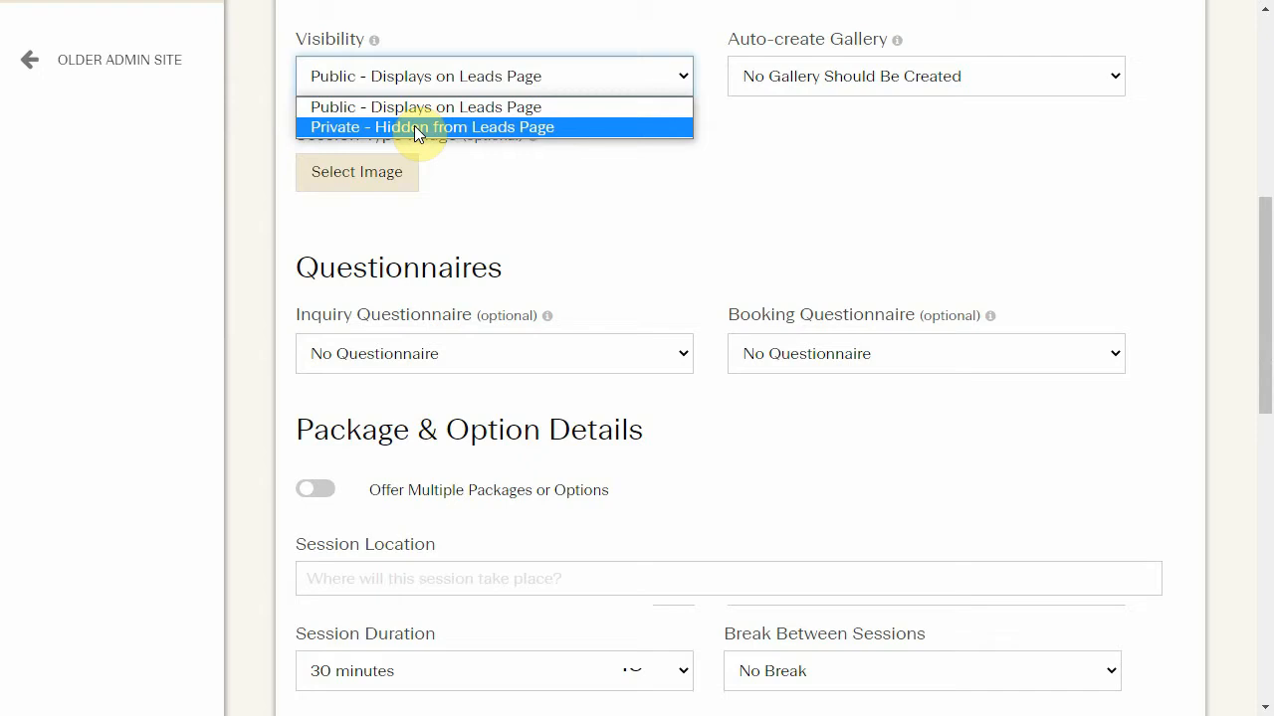
{"action": "left_click", "coordinate": [528, 109]}
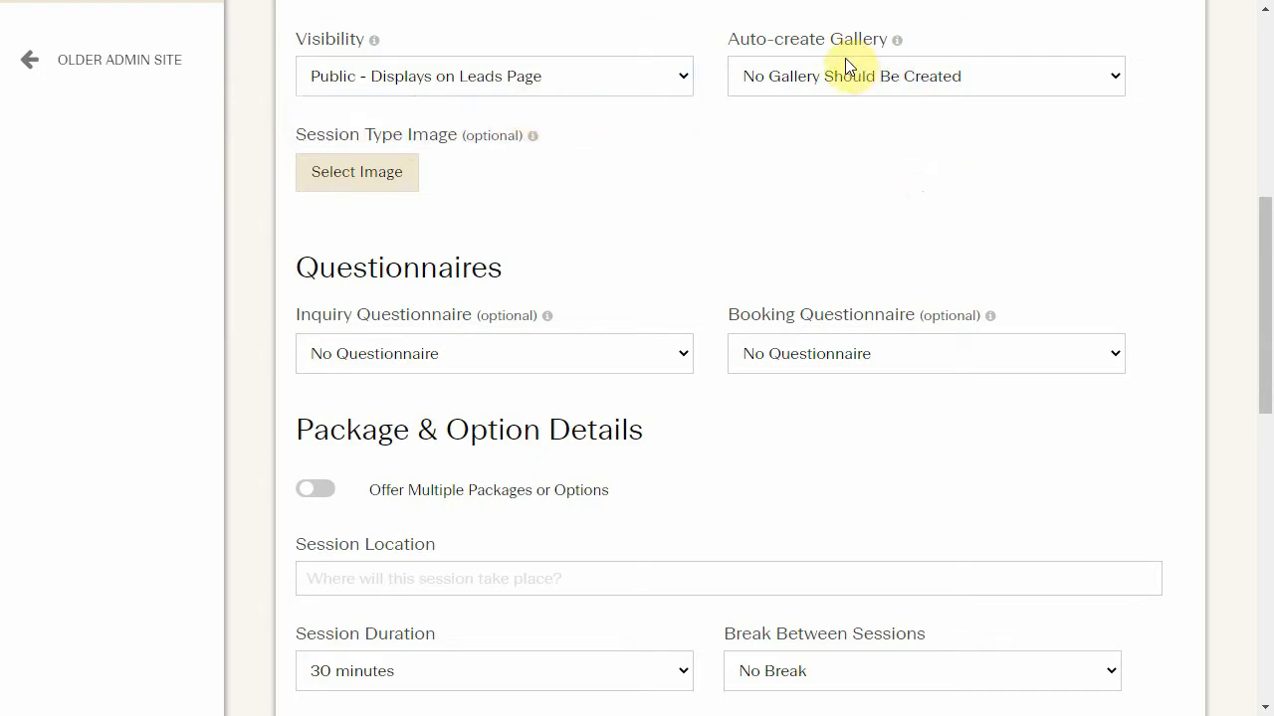
Set the session type's auto-create gallery option to Family.
{"action": "left_click", "coordinate": [956, 80]}
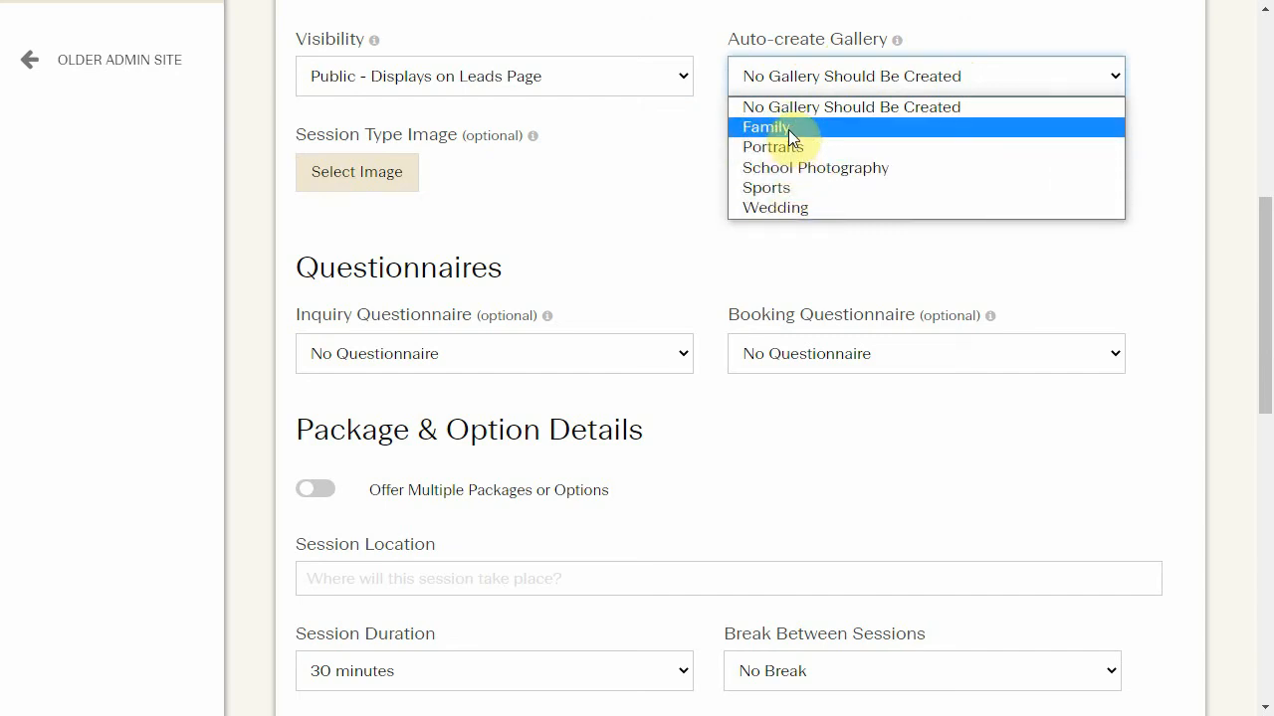
{"action": "scroll", "coordinate": [199, 86], "scroll_direction": "up", "scroll_amount": 6}
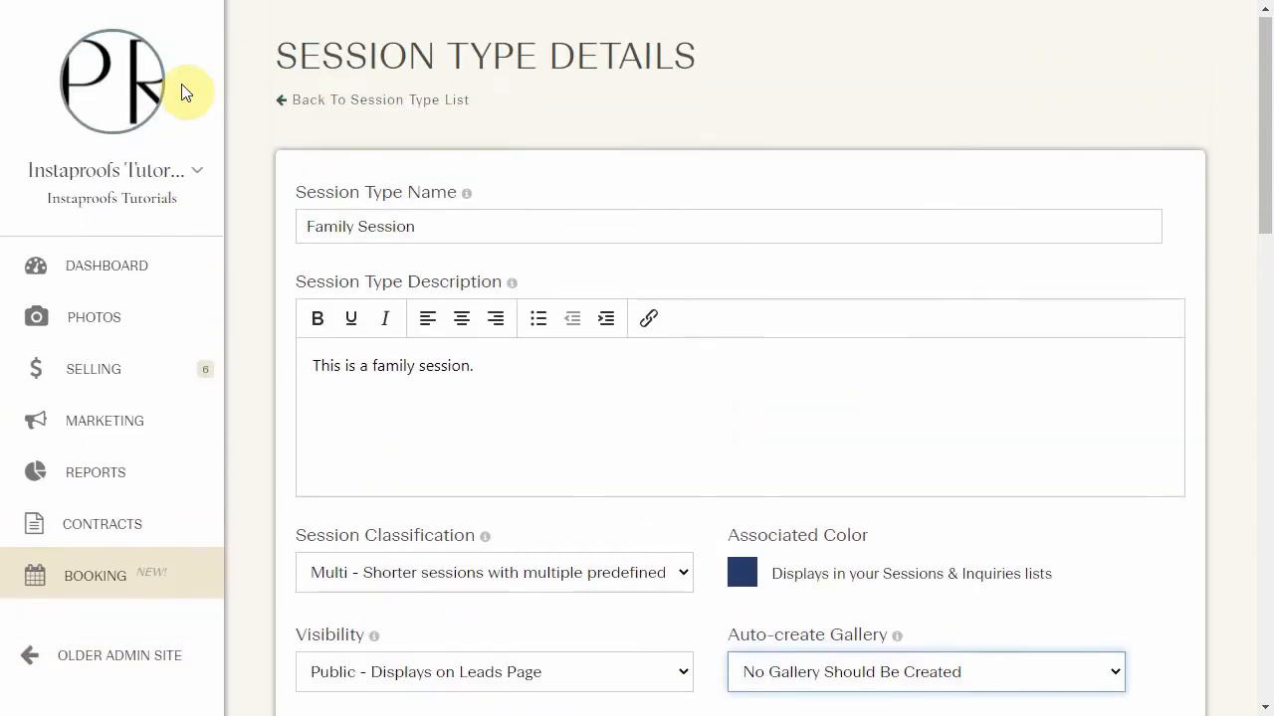
{"action": "left_click", "coordinate": [106, 316]}
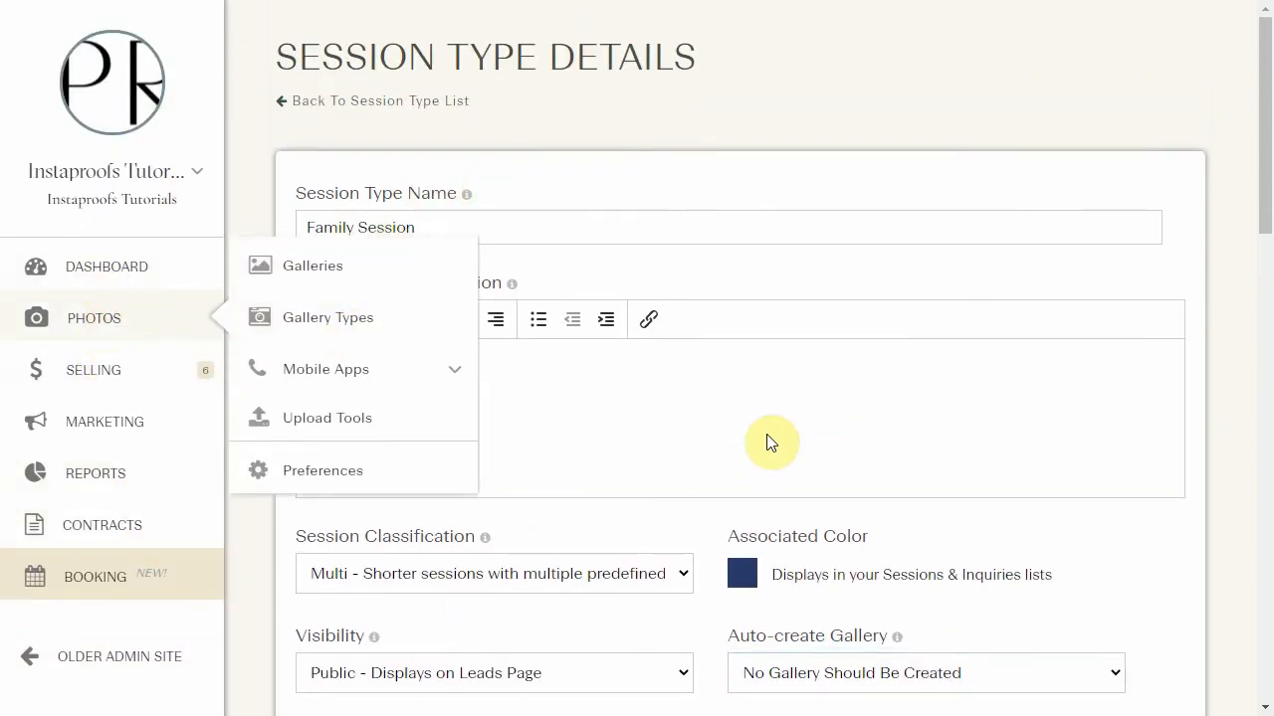
{"action": "scroll", "coordinate": [916, 304], "scroll_direction": "down", "scroll_amount": 1}
{"action": "scroll", "coordinate": [916, 304], "scroll_direction": "down", "scroll_amount": 3}
{"action": "left_click", "coordinate": [887, 387]}
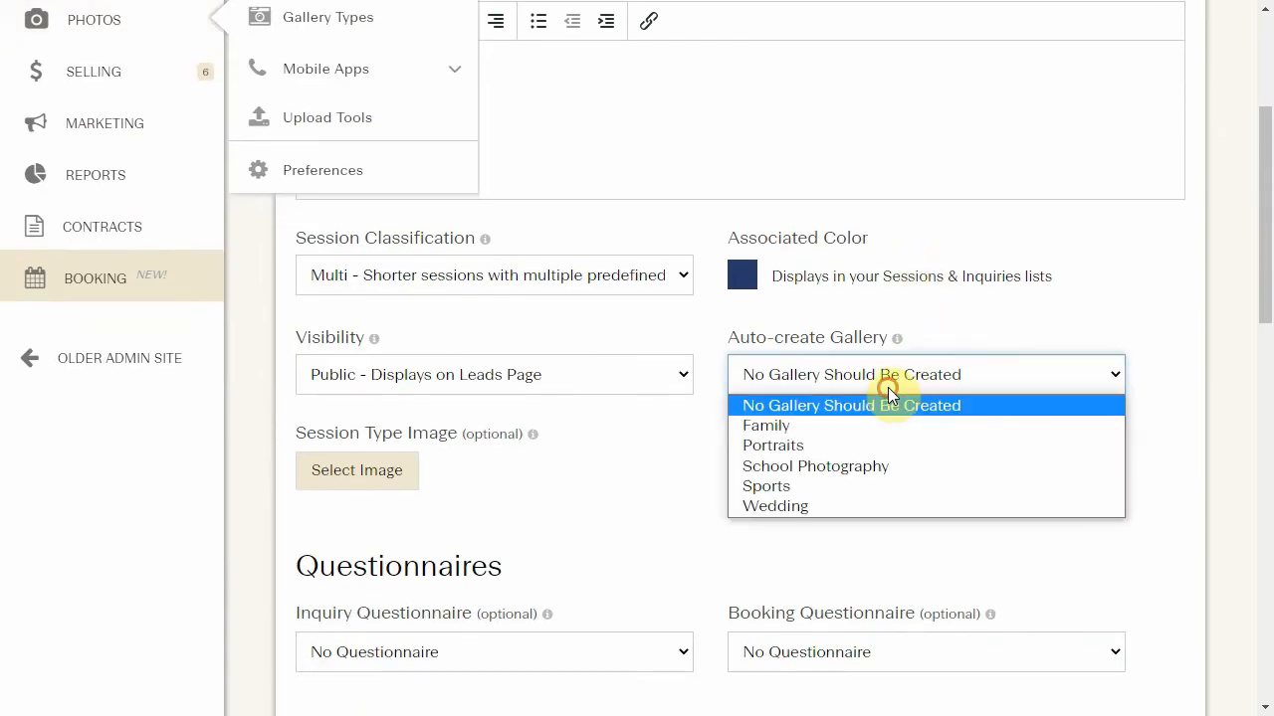
{"action": "left_click", "coordinate": [822, 427]}
{"action": "scroll", "coordinate": [873, 298], "scroll_direction": "down", "scroll_amount": 2}
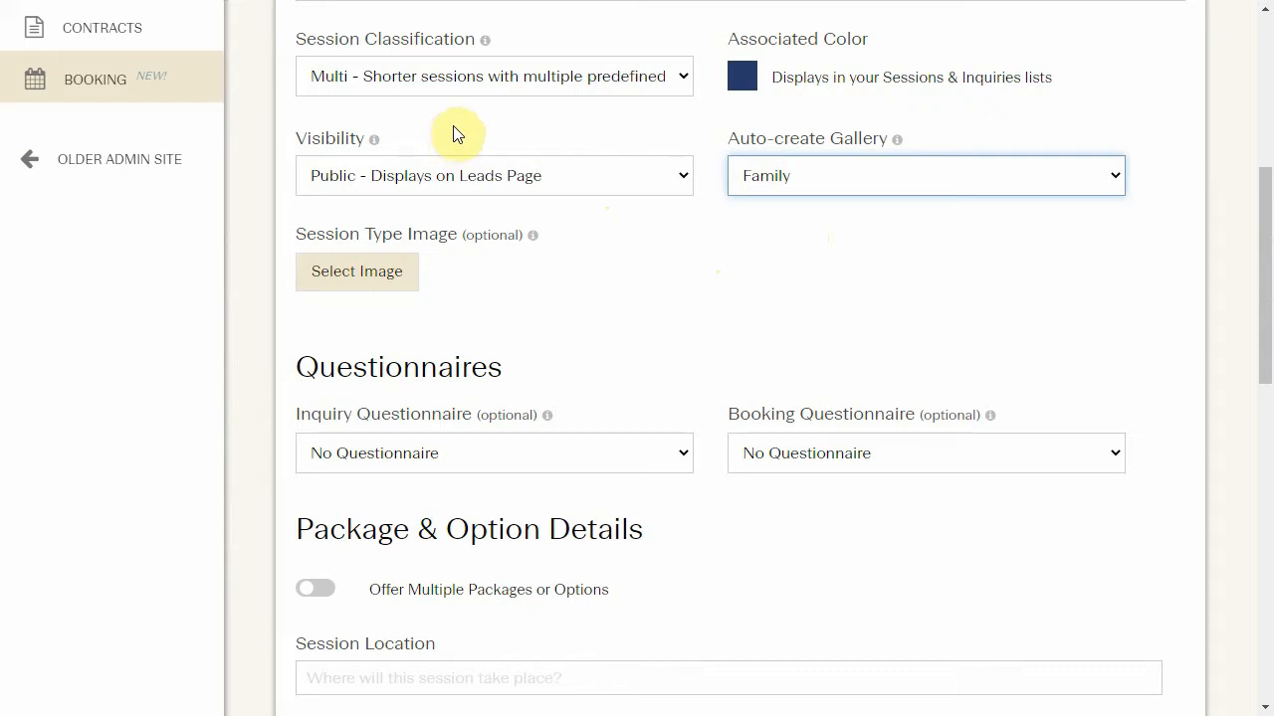
{"action": "left_click", "coordinate": [853, 176]}
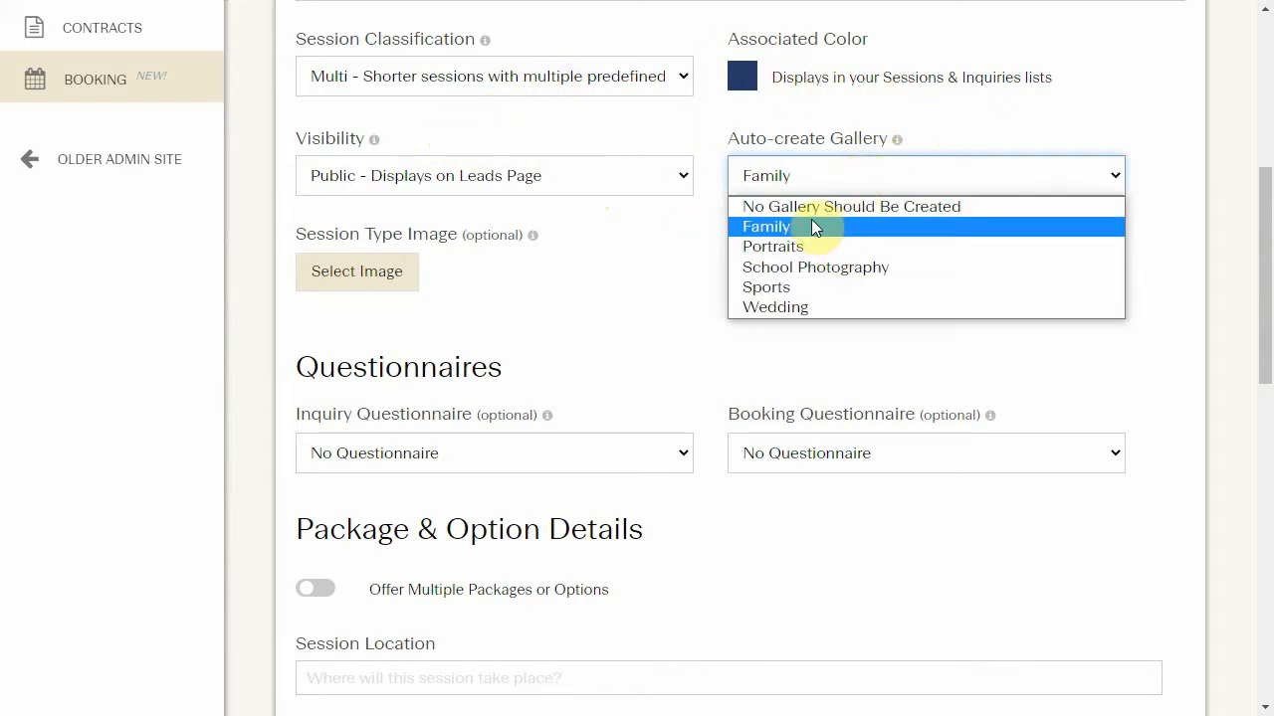
{"action": "left_click", "coordinate": [642, 303]}
Add the family photo whose file name ends in "family_1104.jpg" as the session type image.
{"action": "scroll", "coordinate": [597, 259], "scroll_direction": "down", "scroll_amount": 1}
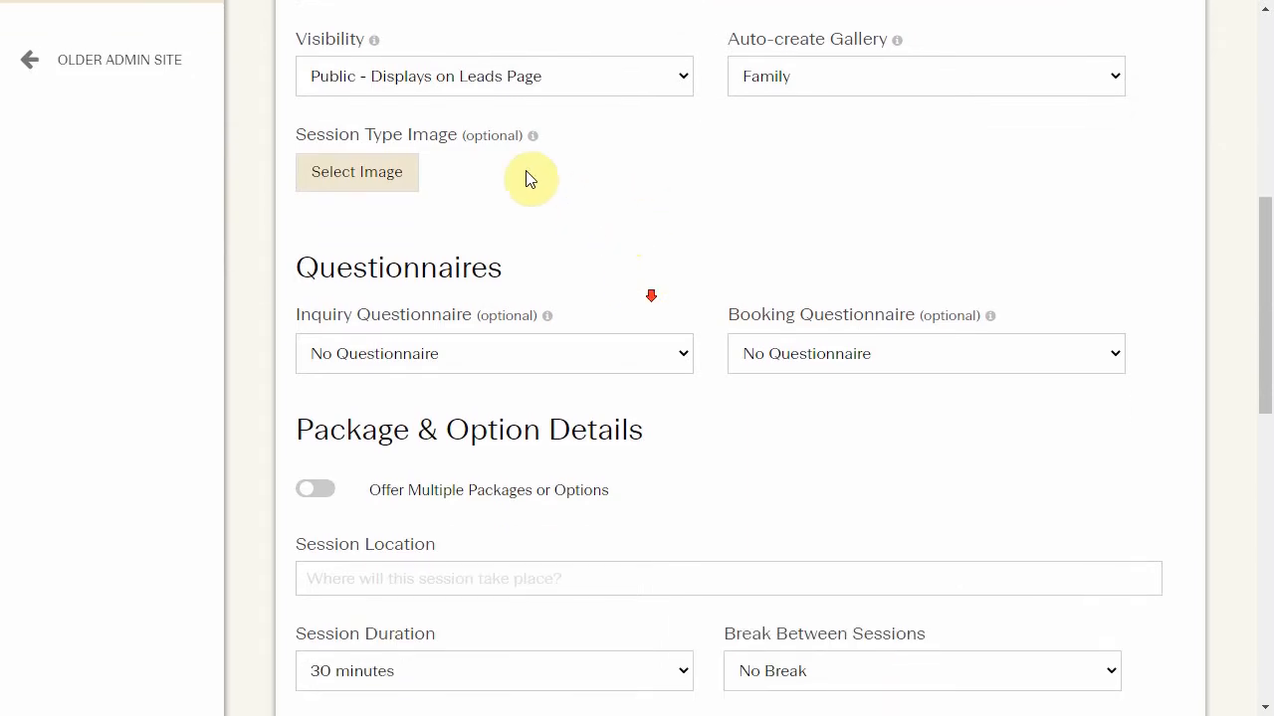
{"action": "left_click", "coordinate": [380, 175]}
{"action": "left_click", "coordinate": [565, 222]}
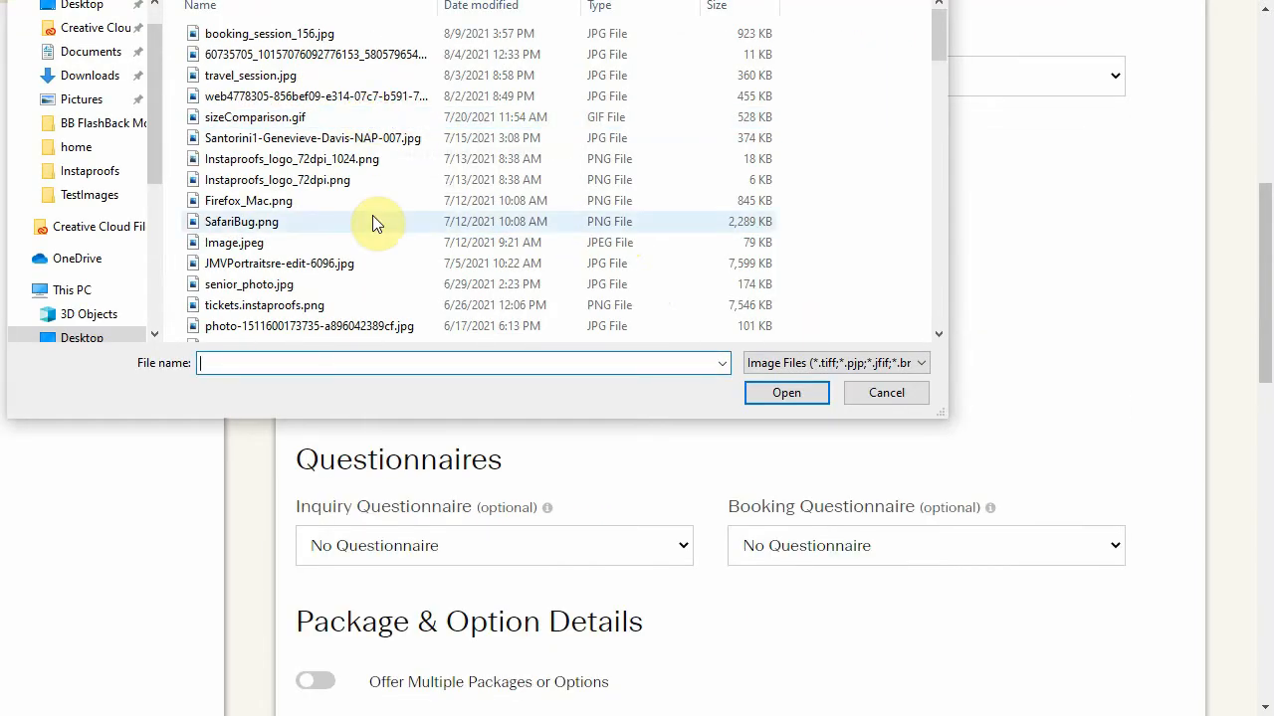
{"action": "type", "text": "picke"}
{"action": "key", "text": "Down"}
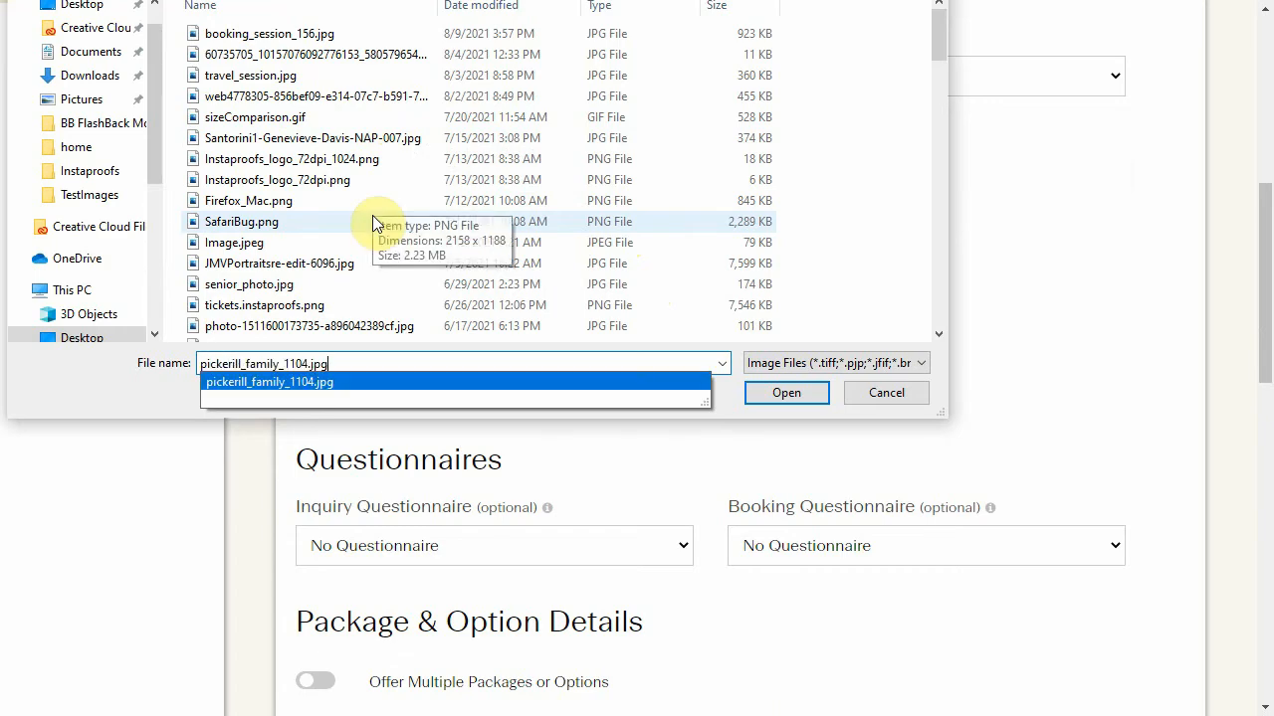
{"action": "key", "text": "Return"}
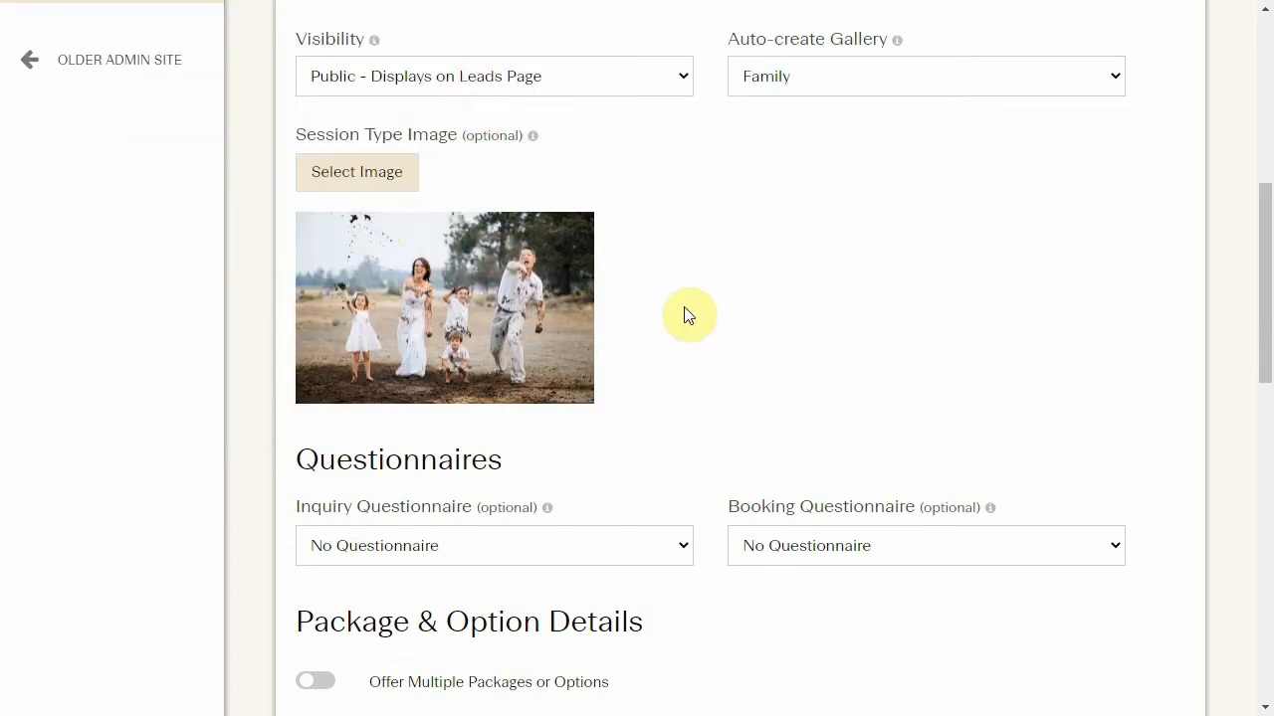
Examine the inquiry and booking questionnaire settings and find where questionnaires are managed.
{"action": "scroll", "coordinate": [682, 313], "scroll_direction": "down", "scroll_amount": 4}
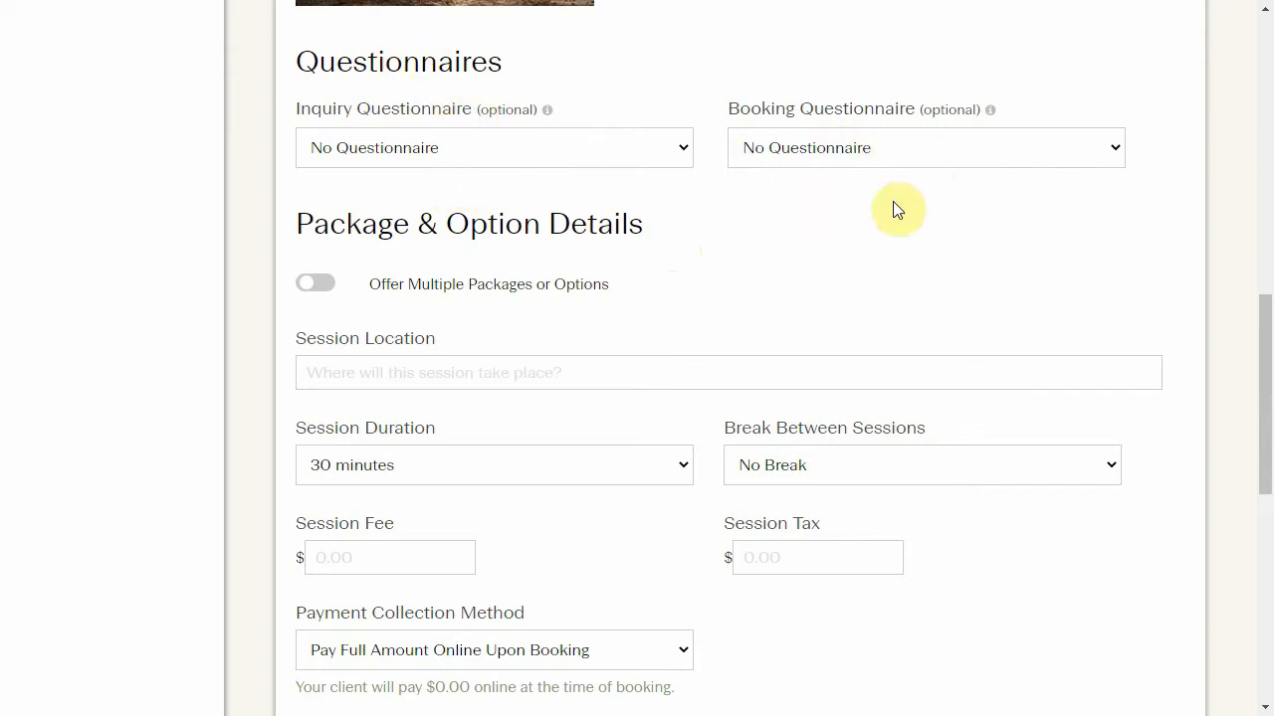
{"action": "scroll", "coordinate": [841, 228], "scroll_direction": "up", "scroll_amount": 6}
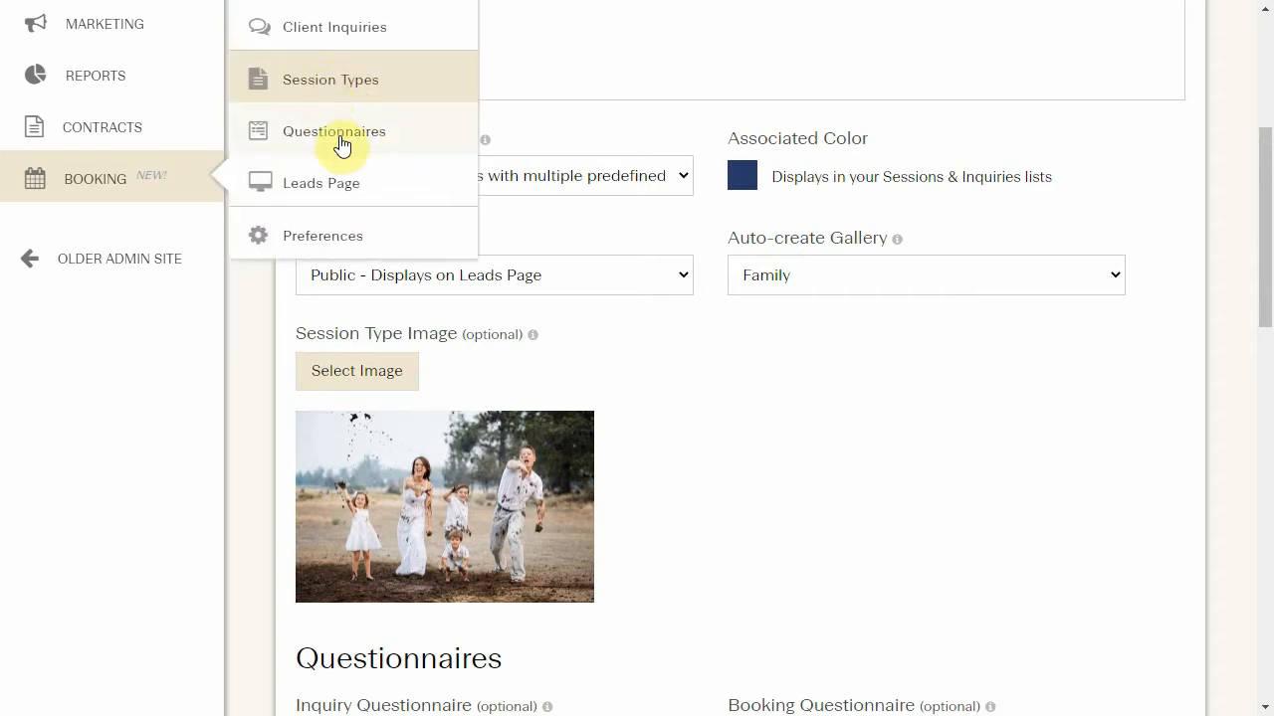
{"action": "scroll", "coordinate": [722, 358], "scroll_direction": "down", "scroll_amount": 5}
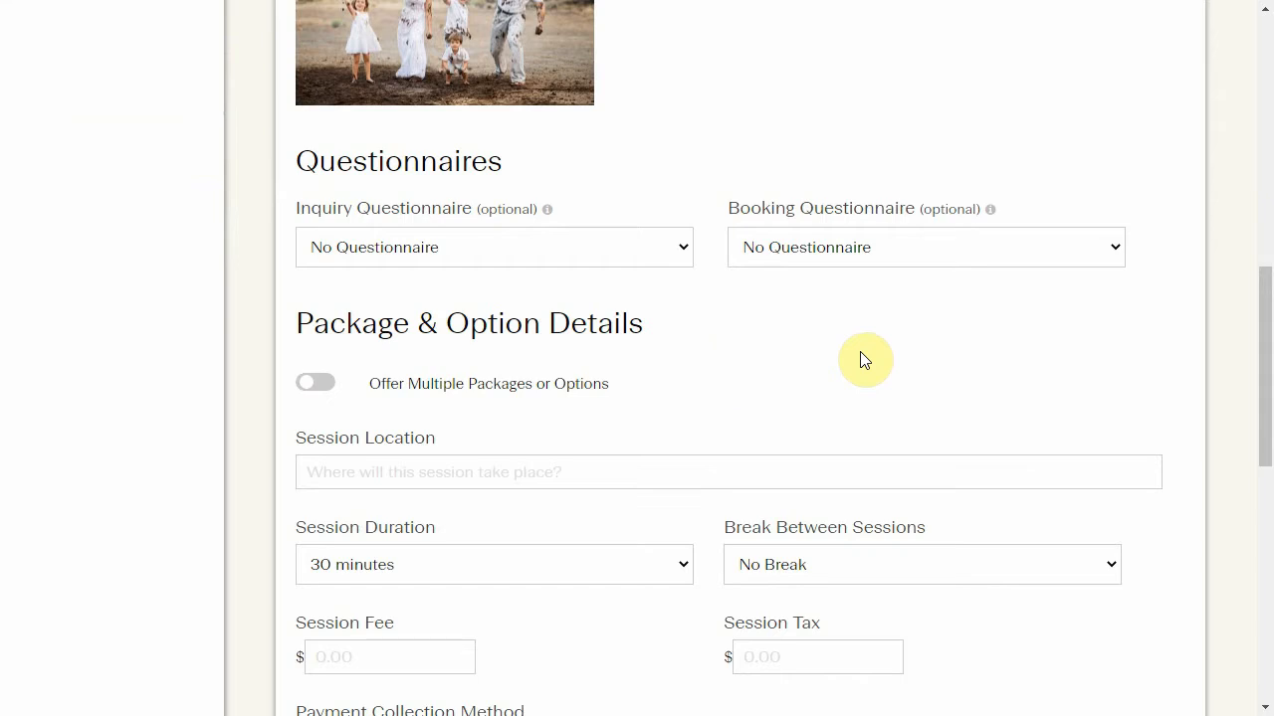
{"action": "left_click", "coordinate": [1128, 248]}
{"action": "left_click", "coordinate": [1060, 260]}
{"action": "left_click", "coordinate": [847, 343]}
{"action": "left_click", "coordinate": [619, 331]}
Review the session type form, including the package details, deliverables and default email settings.
{"action": "scroll", "coordinate": [733, 317], "scroll_direction": "down", "scroll_amount": 2}
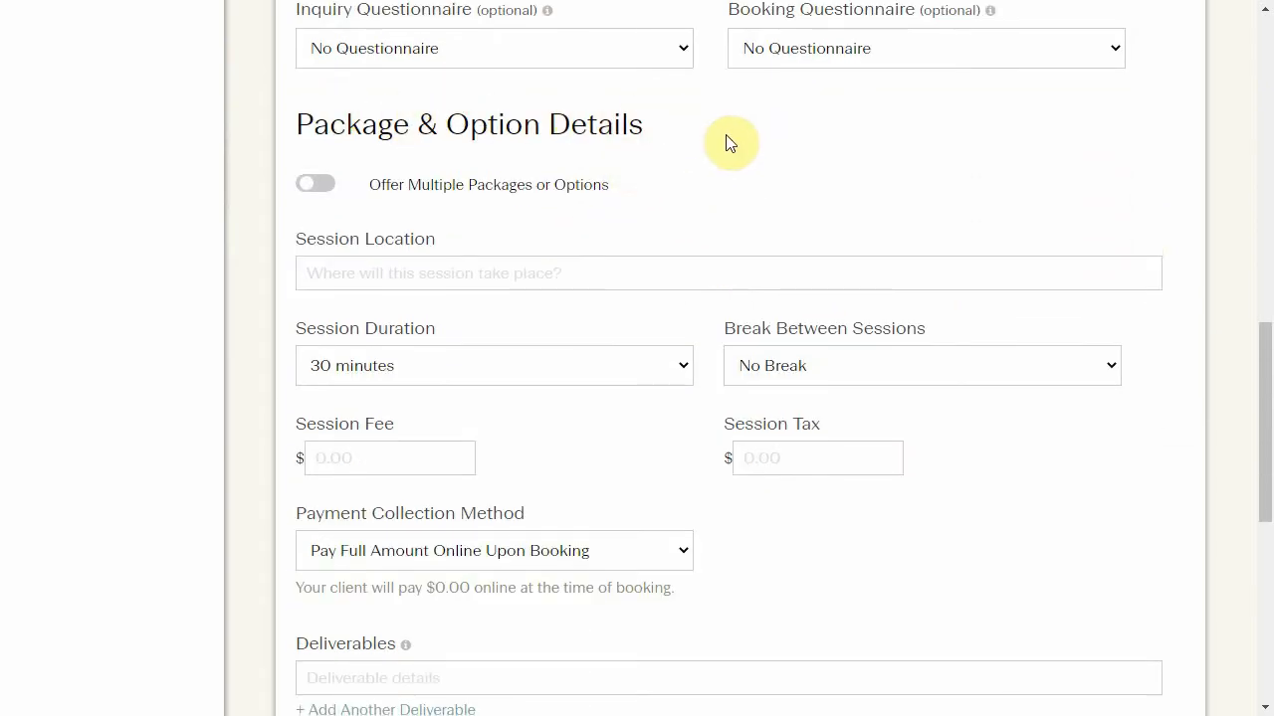
{"action": "scroll", "coordinate": [730, 142], "scroll_direction": "down", "scroll_amount": 1}
{"action": "left_click", "coordinate": [880, 103]}
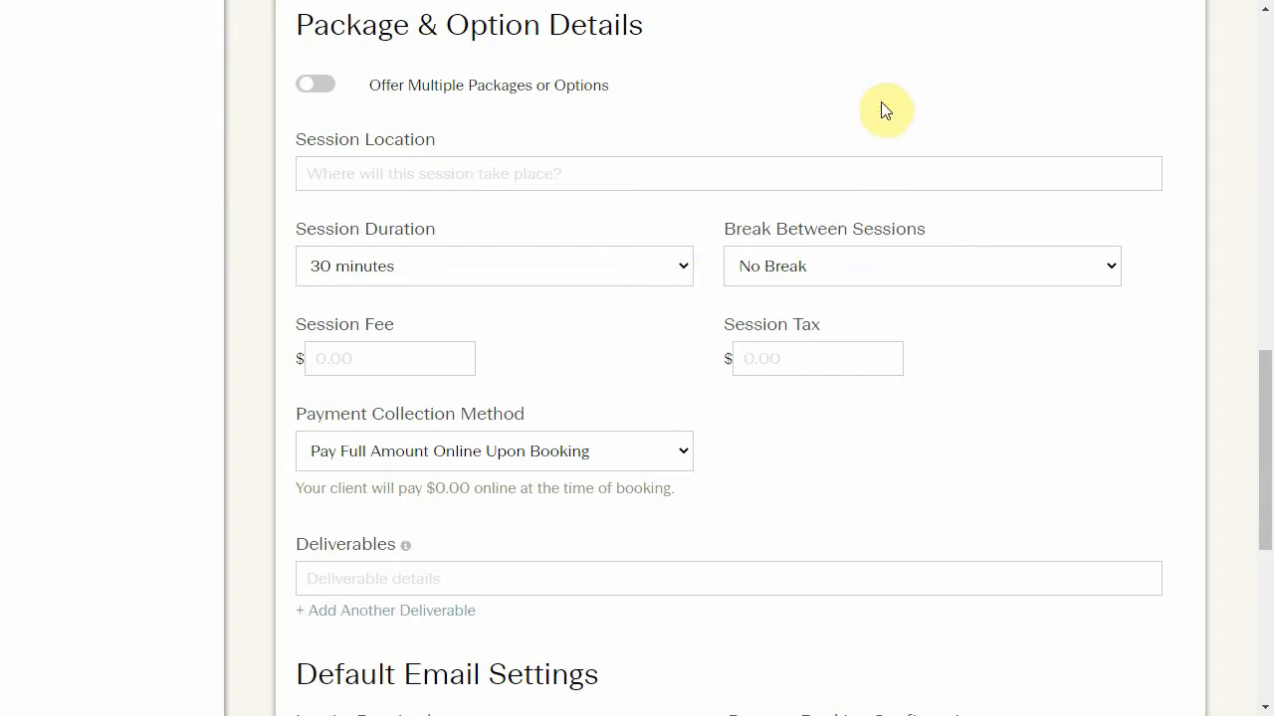
{"action": "scroll", "coordinate": [884, 109], "scroll_direction": "up", "scroll_amount": 12}
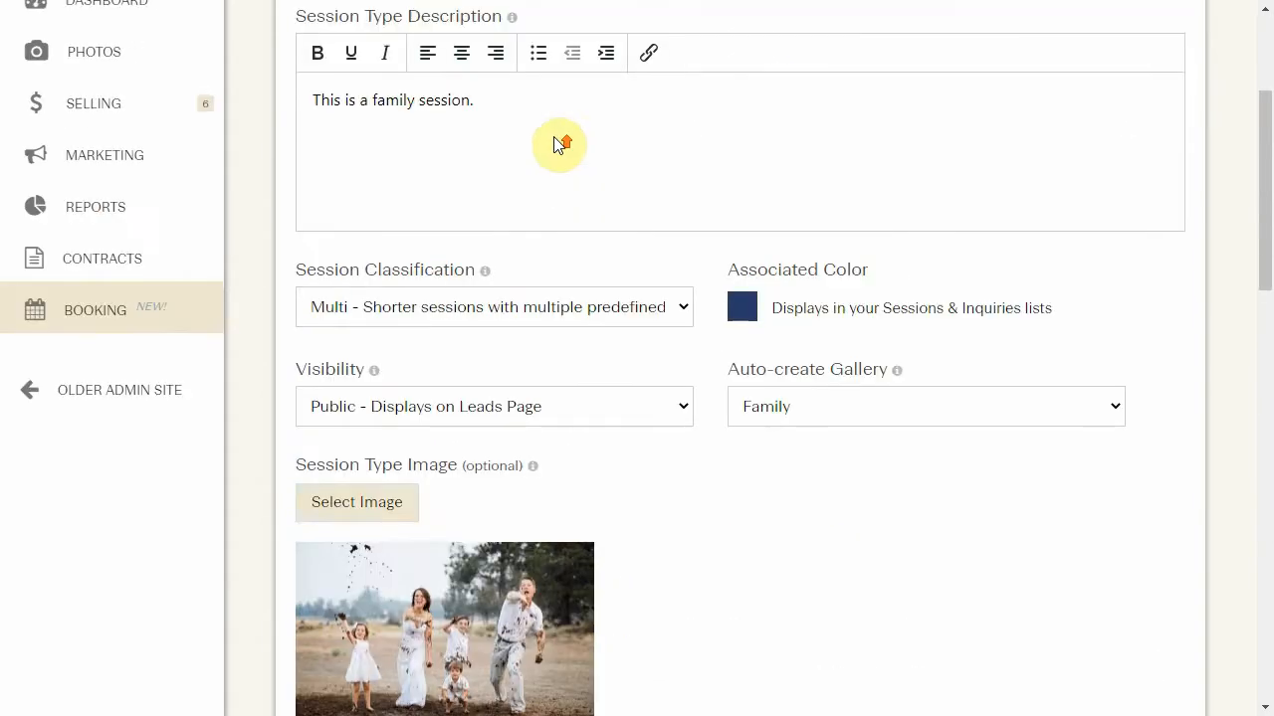
{"action": "scroll", "coordinate": [429, 213], "scroll_direction": "down", "scroll_amount": 6}
{"action": "scroll", "coordinate": [438, 226], "scroll_direction": "down", "scroll_amount": 12}
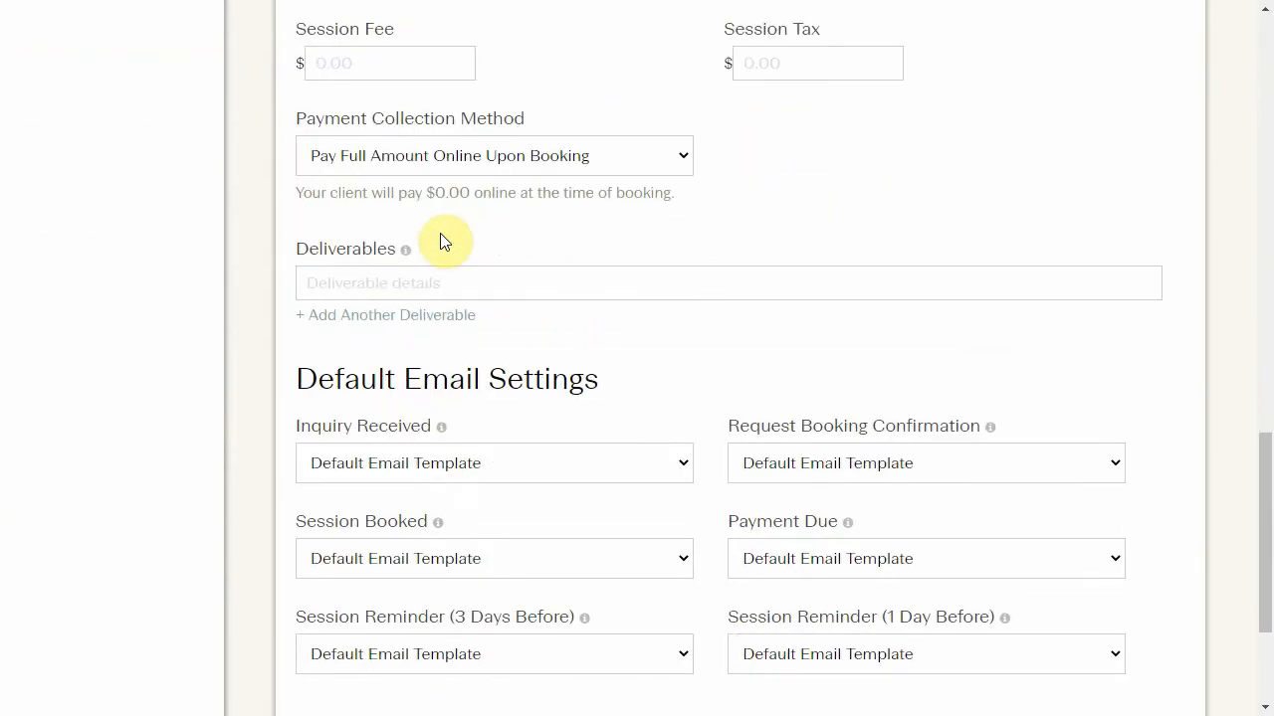
{"action": "scroll", "coordinate": [428, 184], "scroll_direction": "up", "scroll_amount": 3}
{"action": "scroll", "coordinate": [383, 172], "scroll_direction": "up", "scroll_amount": 3}
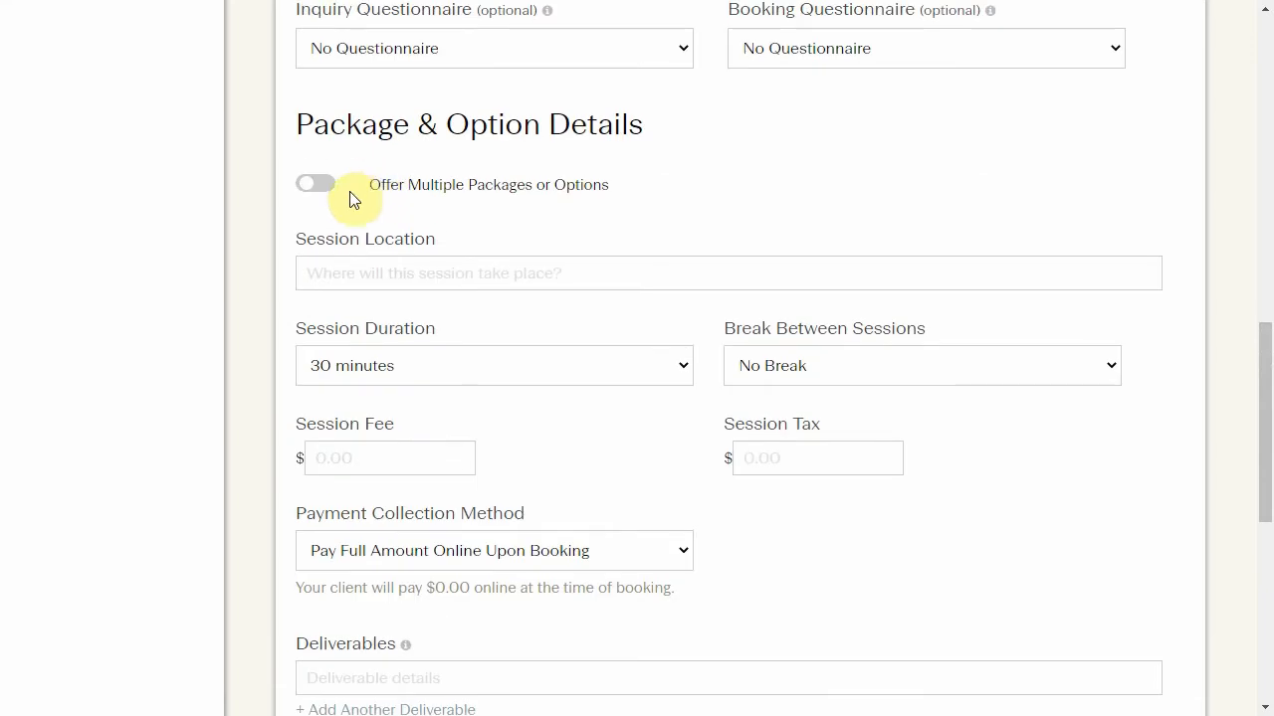
Enable offering multiple packages or options and name the first package "Family Option #1".
{"action": "left_click", "coordinate": [317, 183]}
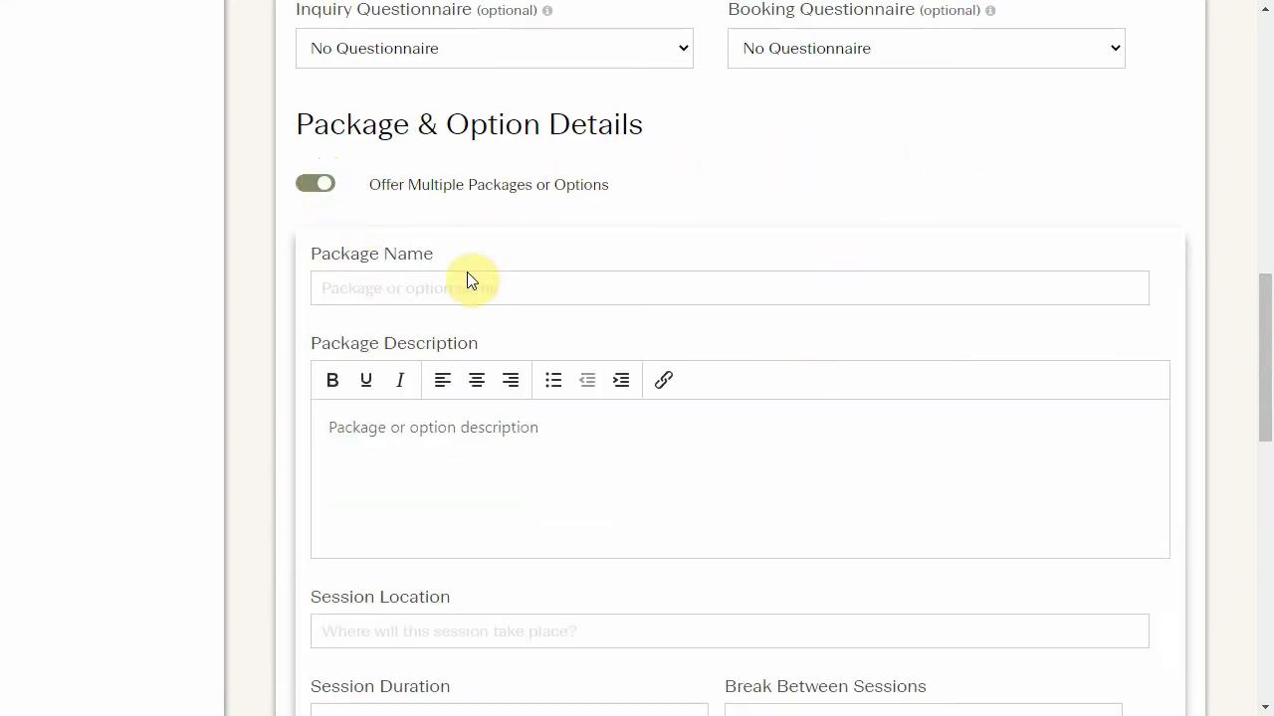
{"action": "left_click", "coordinate": [483, 288]}
{"action": "type", "text": "Family O"}
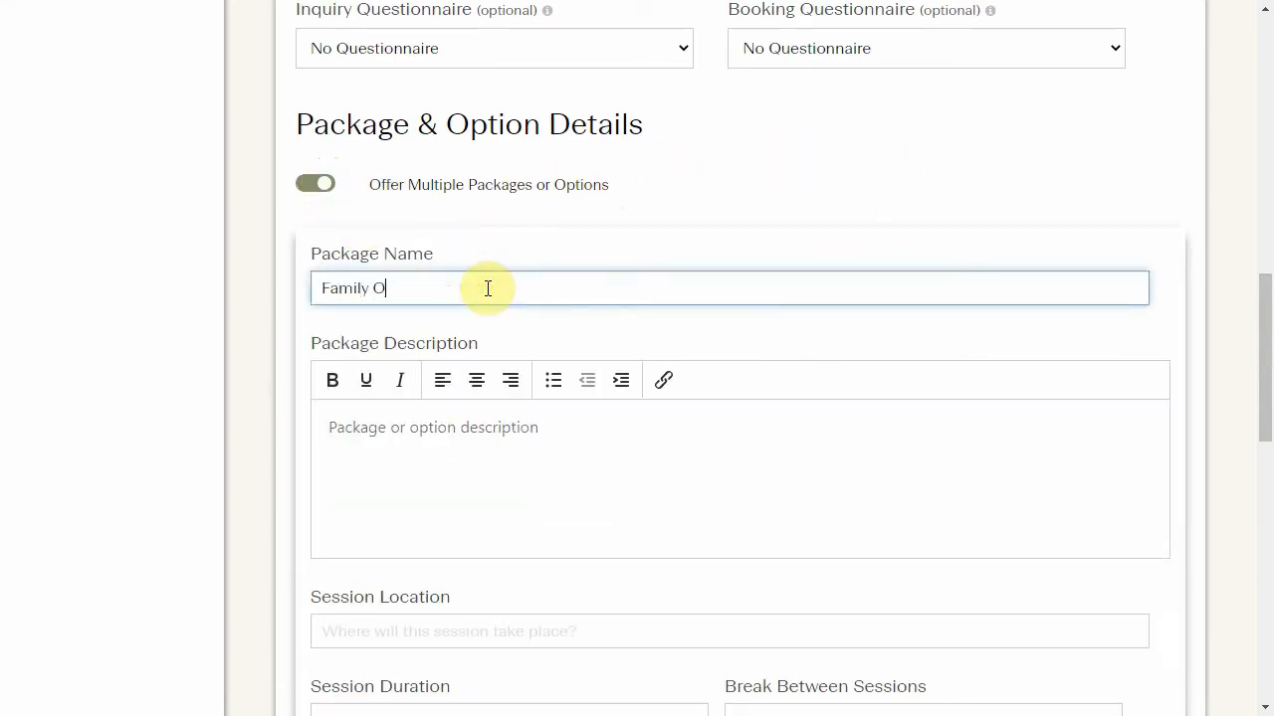
{"action": "type", "text": "ption #1"}
Describe the first package as "This is an option that includes a full set of your digital prints.".
{"action": "left_click", "coordinate": [518, 463]}
{"action": "type", "text": "This is an "}
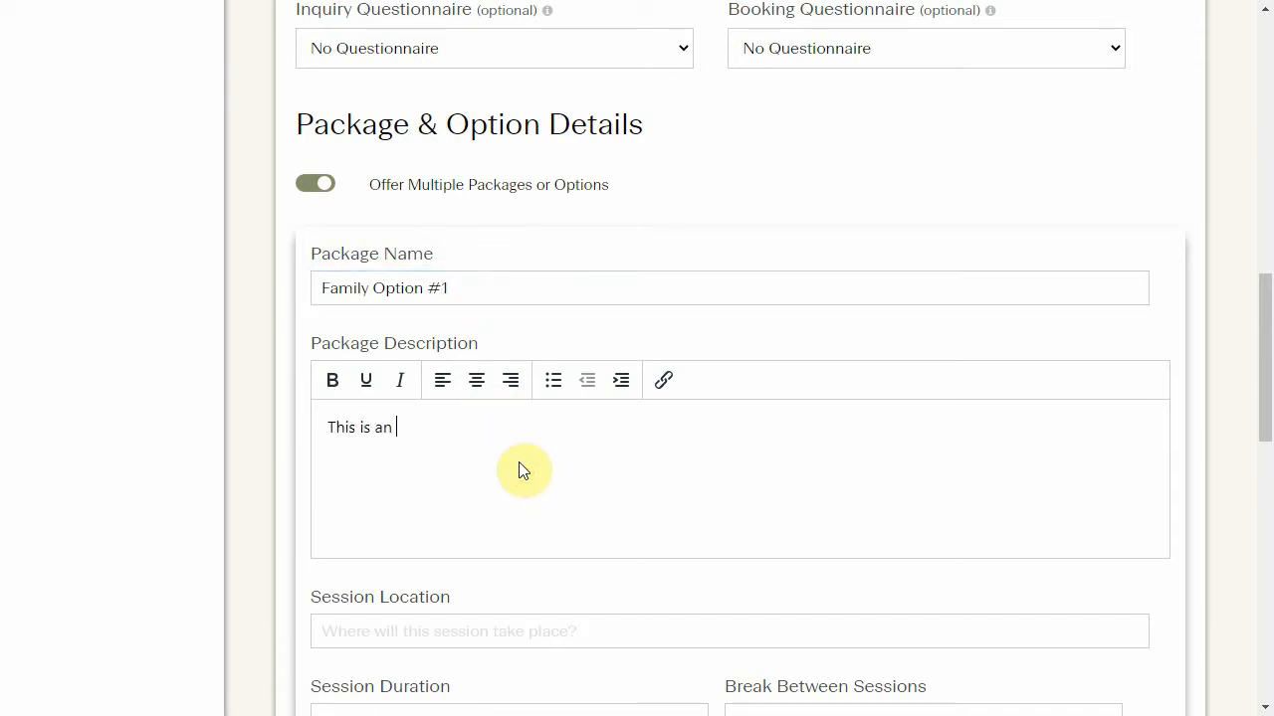
{"action": "type", "text": "option that includ"}
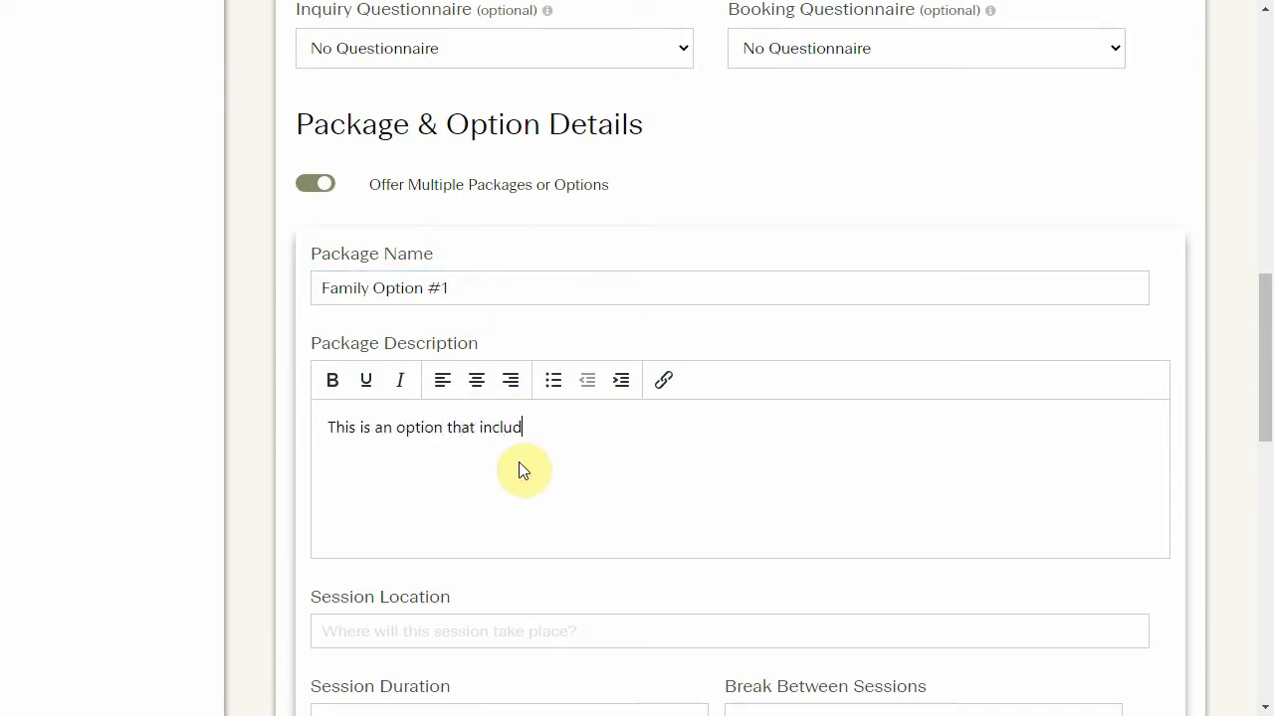
{"action": "type", "text": "es a full so"}
{"action": "type", "text": "t of your digitl"}
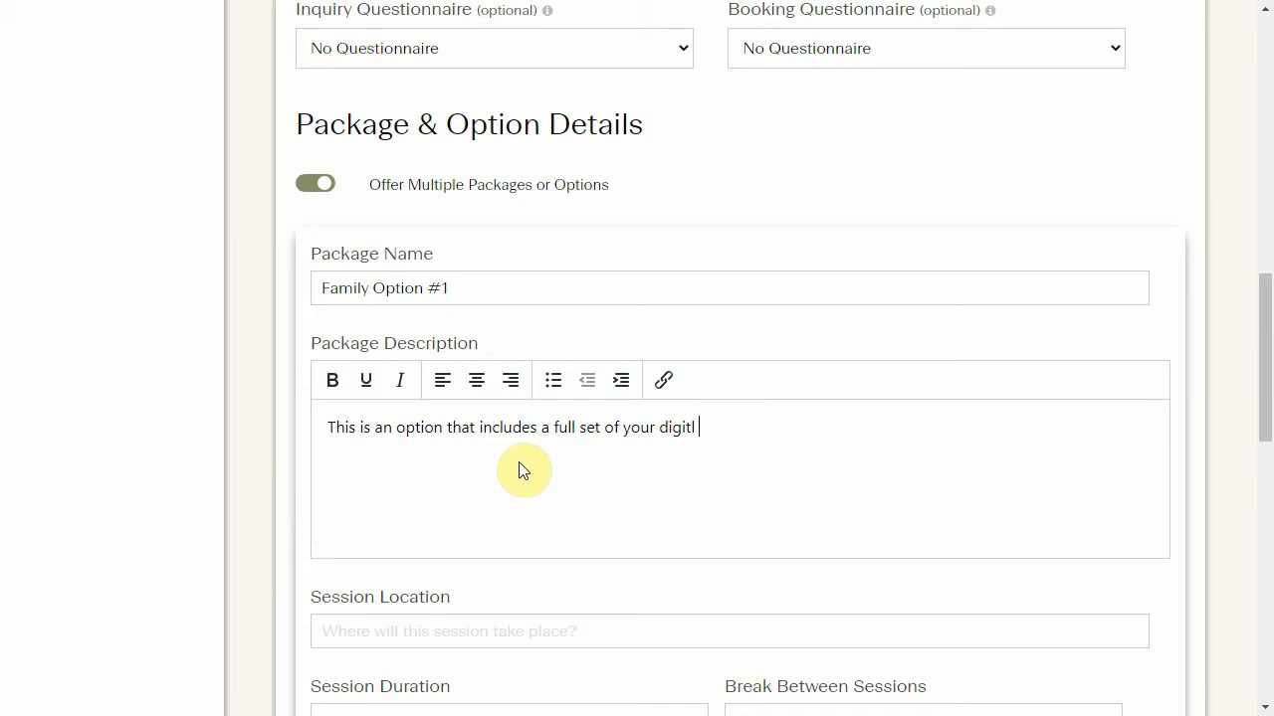
{"action": "key", "text": "BackSpace"}
{"action": "key", "text": "BackSpace"}
{"action": "type", "text": "al prints."}
Set the first package's session location to "Downtown studio".
{"action": "scroll", "coordinate": [512, 428], "scroll_direction": "down", "scroll_amount": 3}
{"action": "left_click", "coordinate": [445, 335]}
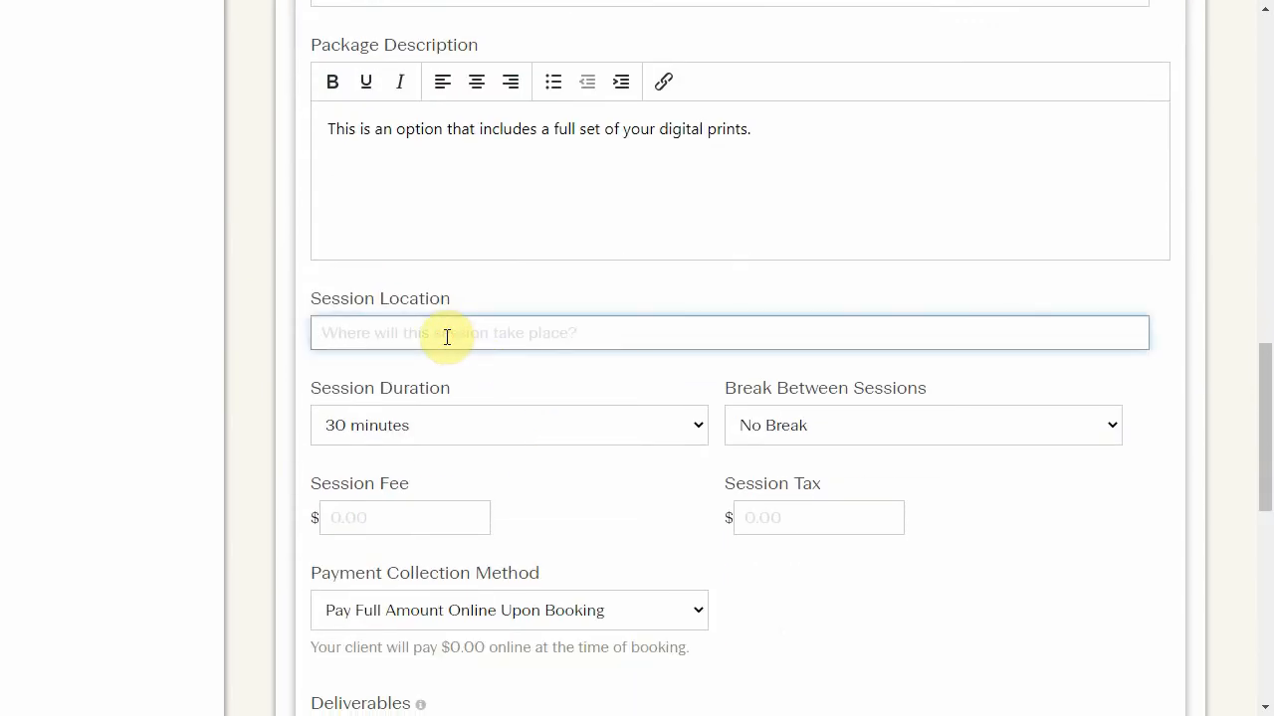
{"action": "type", "text": "Downtown studio"}
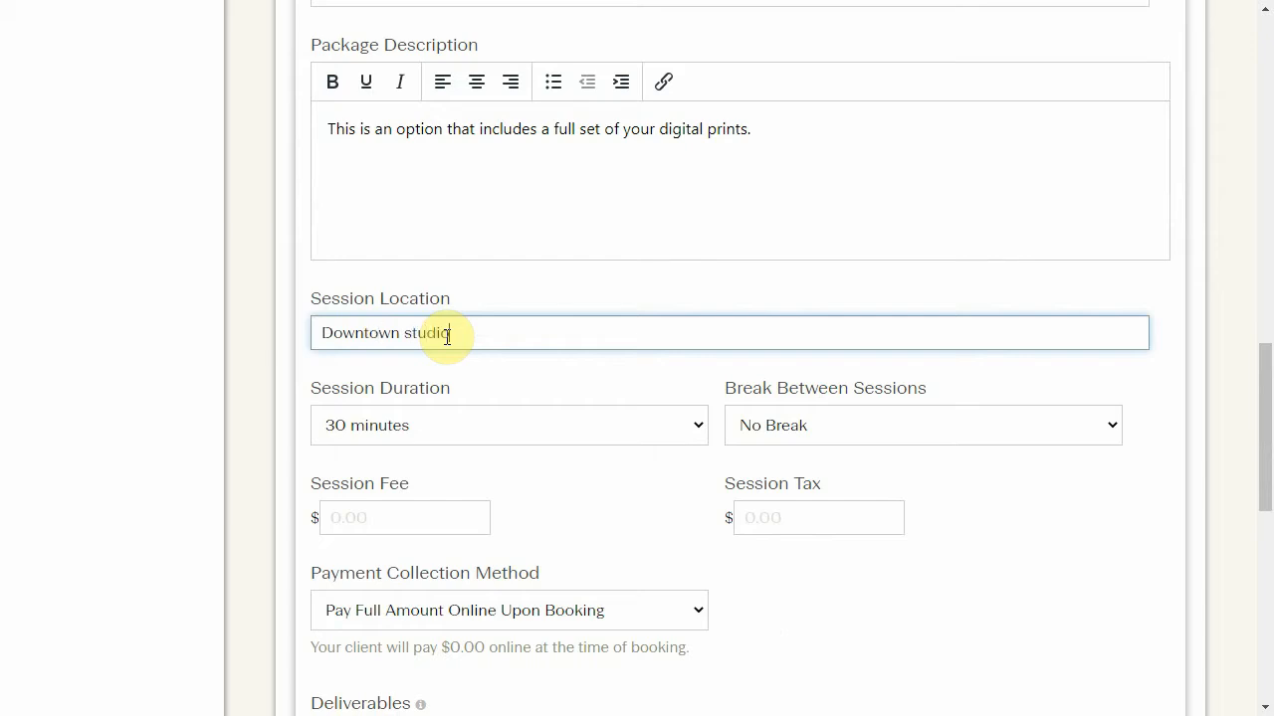
Set the first package's session duration to 1 hour with a 30-minute break between sessions.
{"action": "scroll", "coordinate": [503, 308], "scroll_direction": "down", "scroll_amount": 2}
{"action": "left_click", "coordinate": [448, 219]}
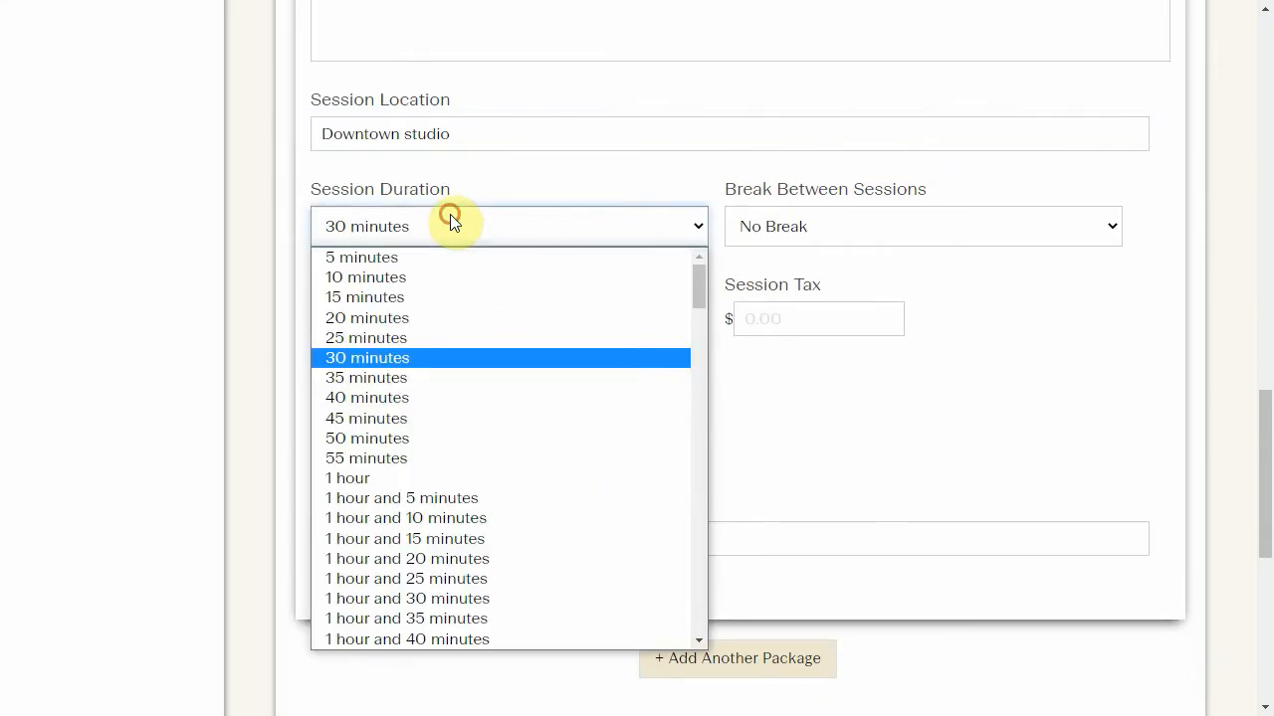
{"action": "left_click", "coordinate": [432, 477]}
{"action": "left_click", "coordinate": [834, 223]}
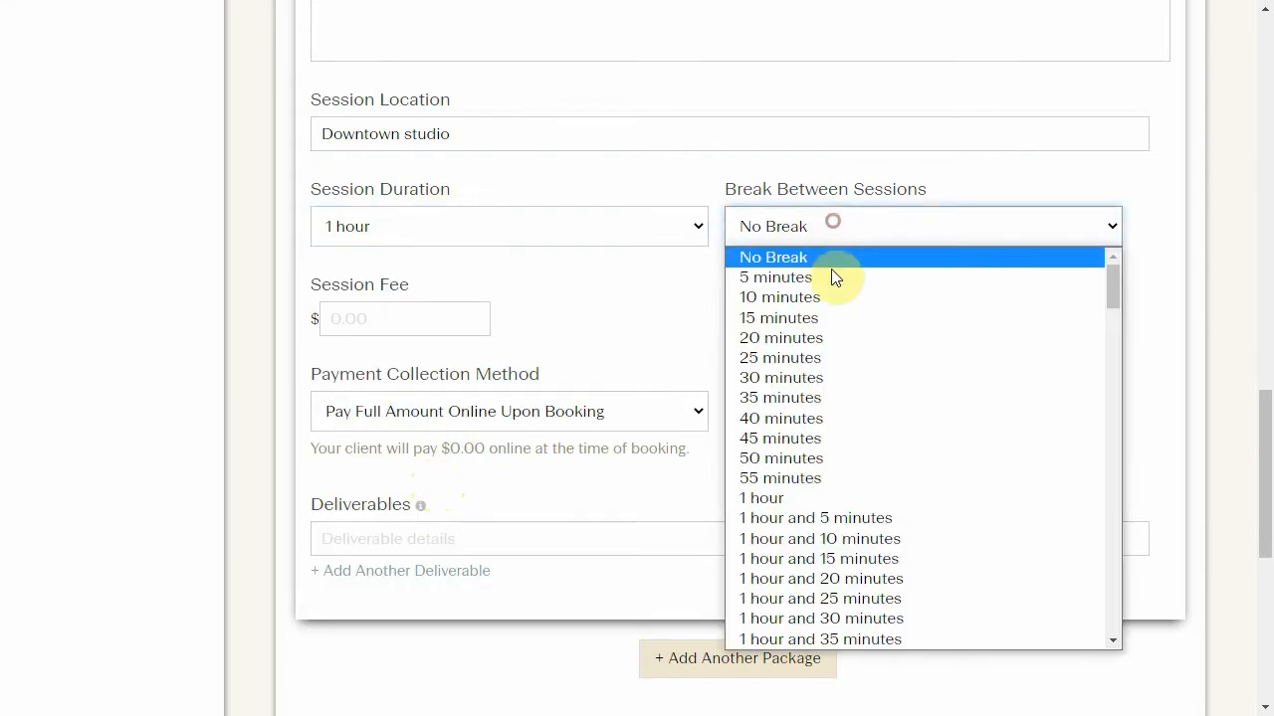
{"action": "left_click", "coordinate": [855, 376]}
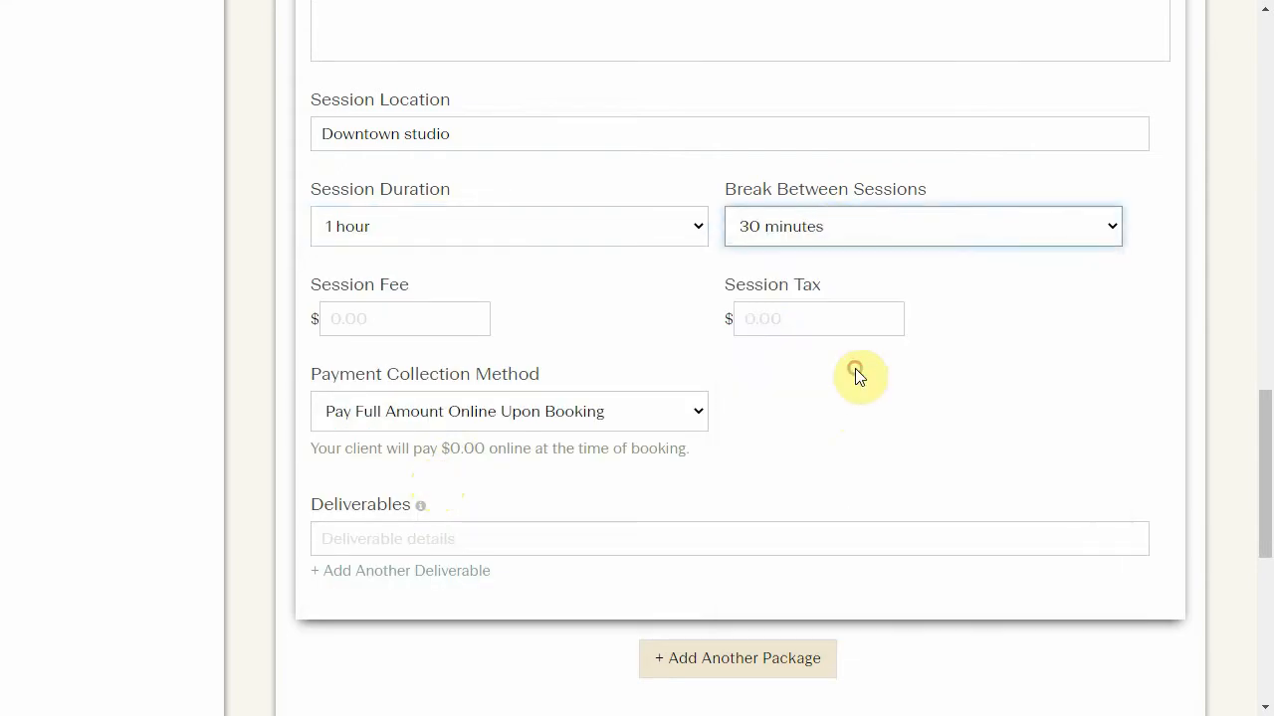
Set the first package's session fee to $99 and its session tax to $6.75.
{"action": "left_click", "coordinate": [418, 317]}
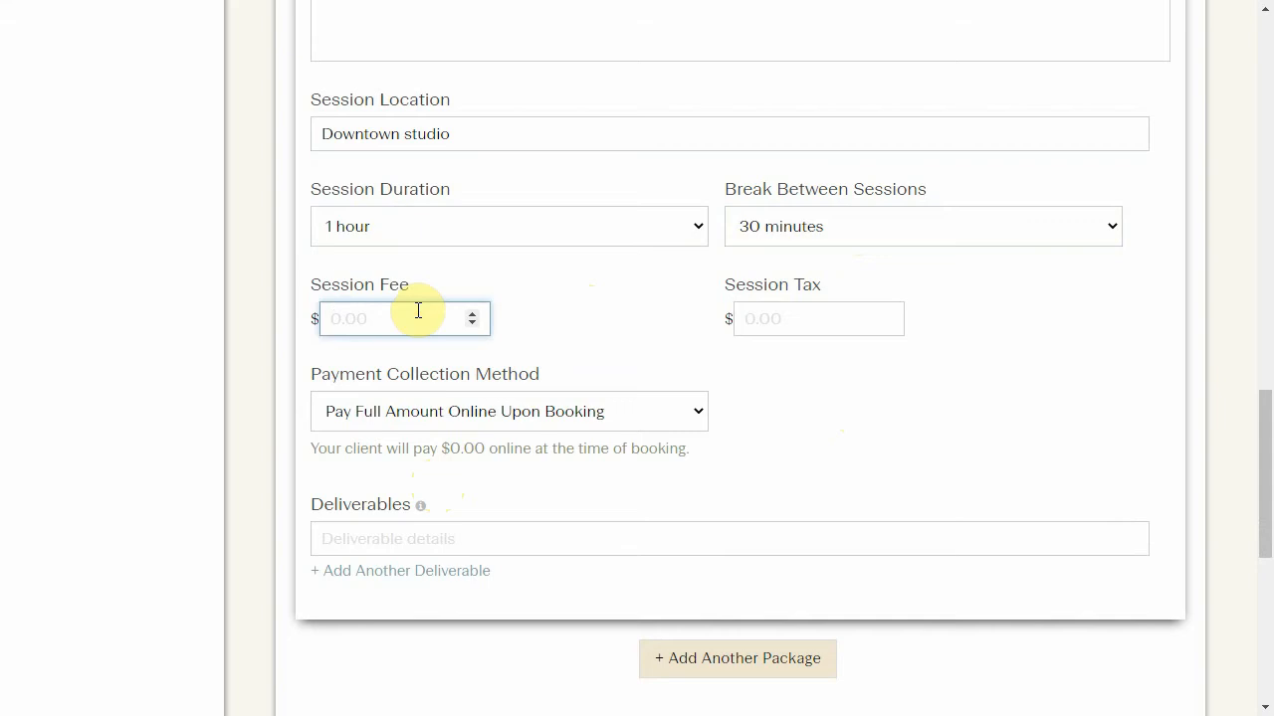
{"action": "type", "text": "99"}
{"action": "key", "text": "Tab"}
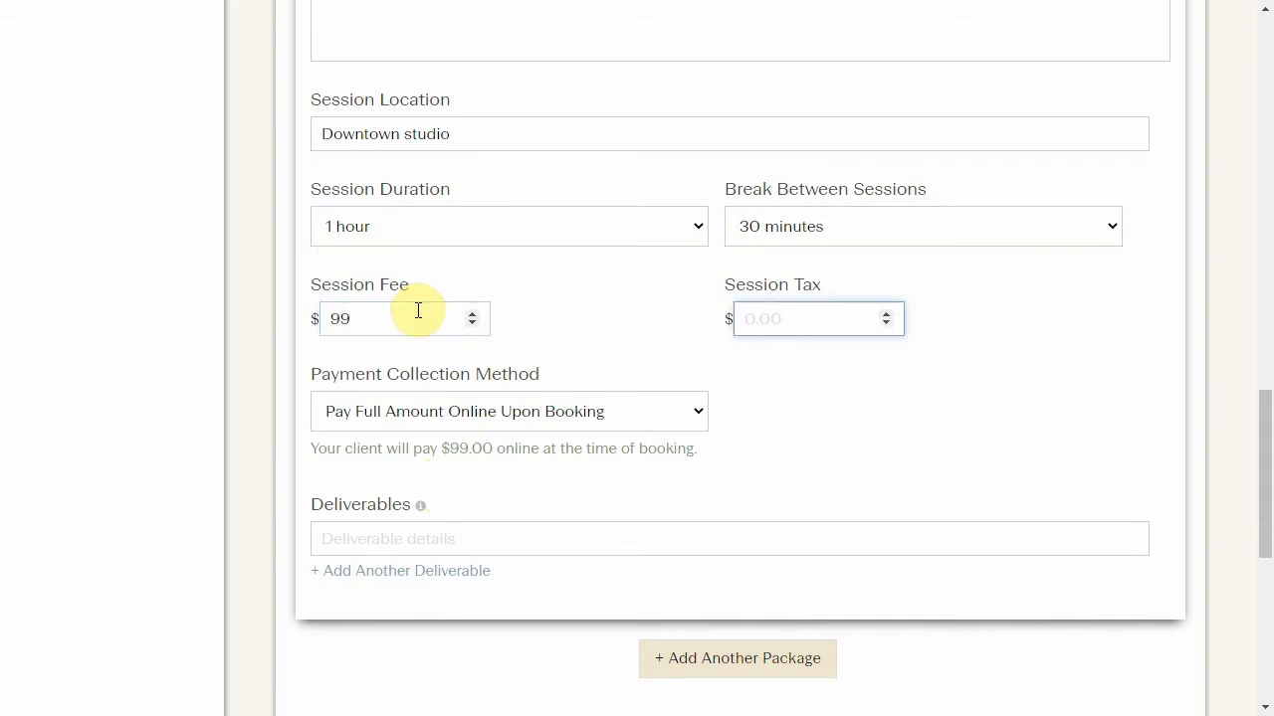
{"action": "type", "text": "6.75"}
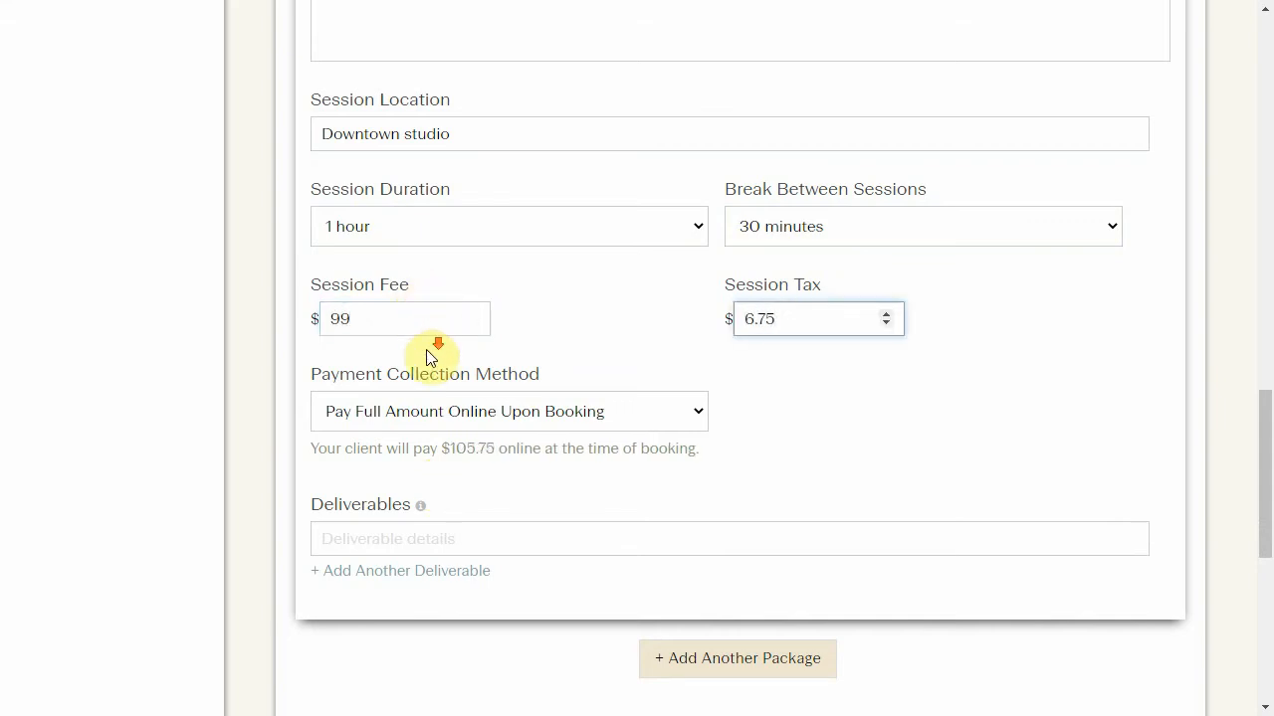
Choose Pay Full Amount Online Upon Booking as the first package's payment collection method.
{"action": "scroll", "coordinate": [477, 318], "scroll_direction": "down", "scroll_amount": 2}
{"action": "left_click", "coordinate": [520, 287]}
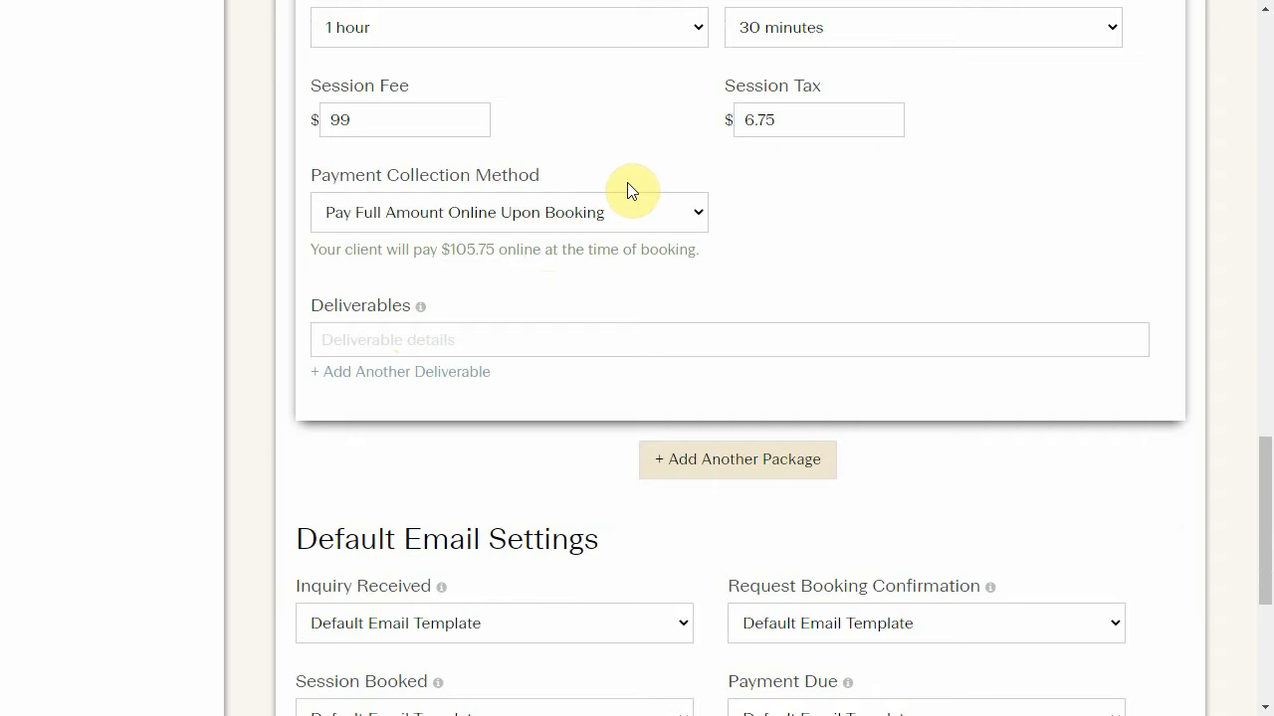
{"action": "left_click", "coordinate": [520, 210]}
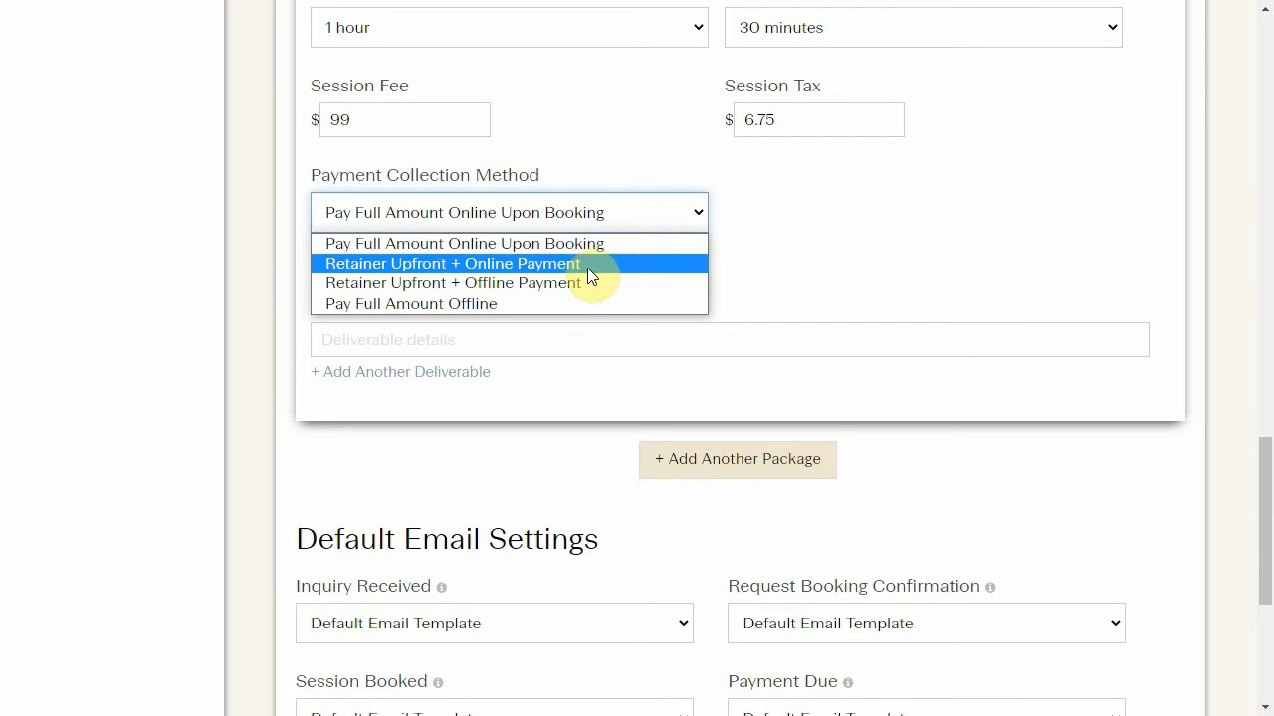
{"action": "left_click", "coordinate": [578, 244]}
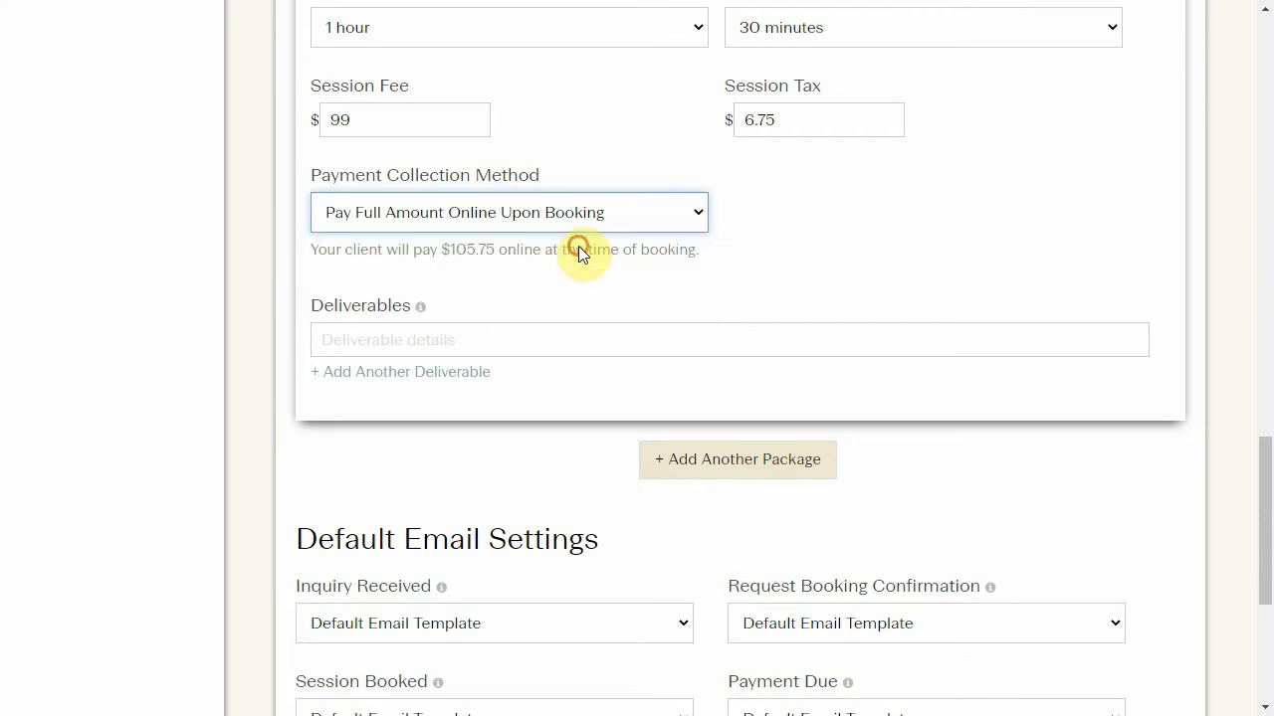
List the first package's deliverables as "Full set of digital images." and "Online viewing for 9 months.".
{"action": "scroll", "coordinate": [776, 216], "scroll_direction": "down", "scroll_amount": 2}
{"action": "left_click", "coordinate": [491, 142]}
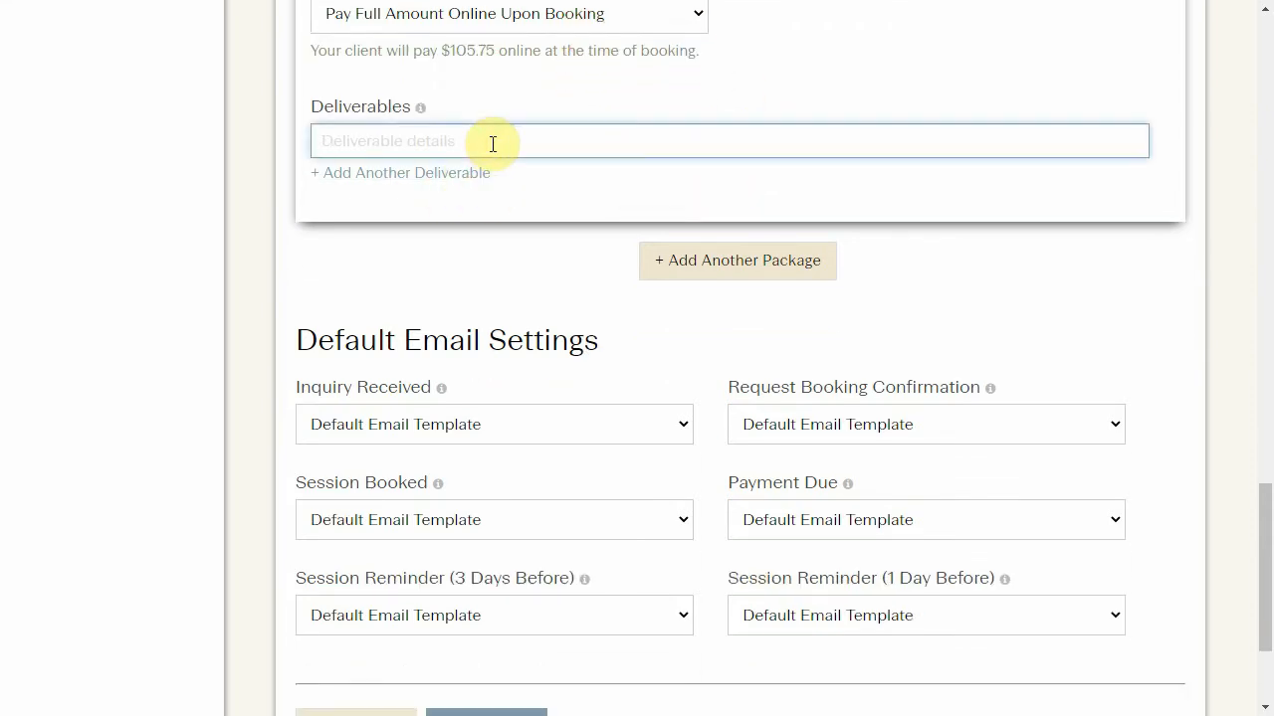
{"action": "type", "text": "Full set of digital images."}
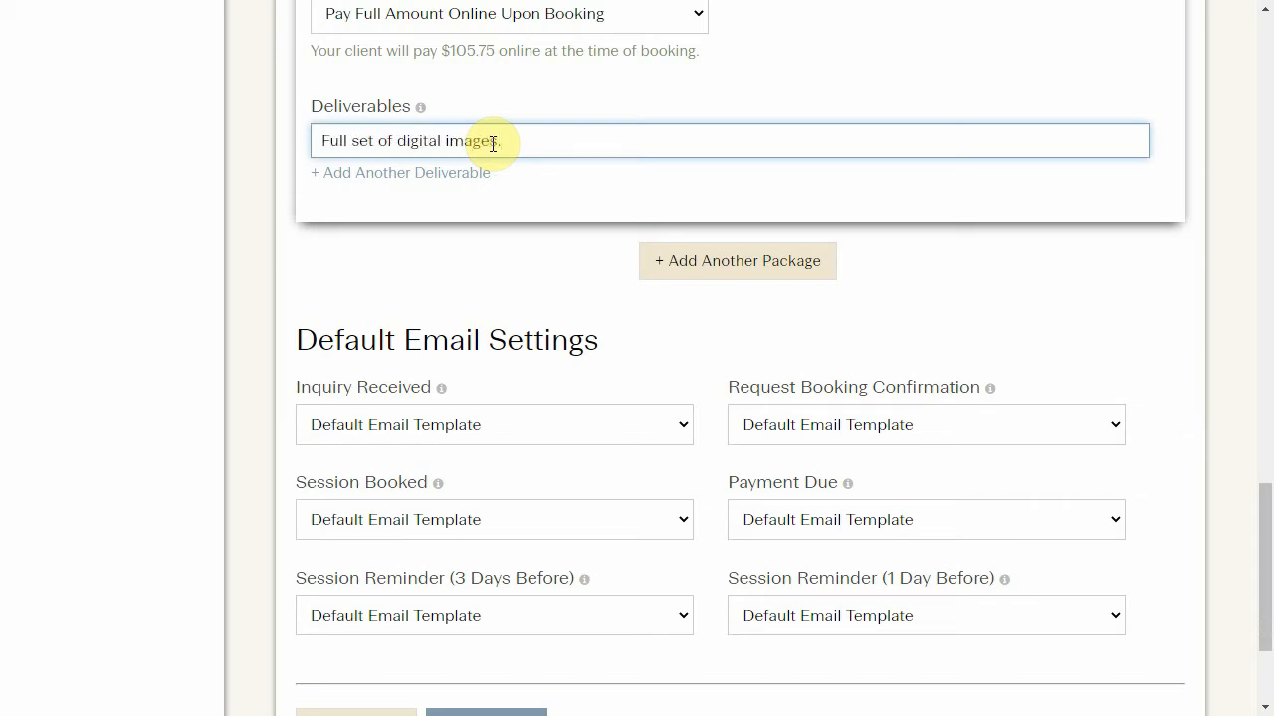
{"action": "left_click", "coordinate": [469, 169]}
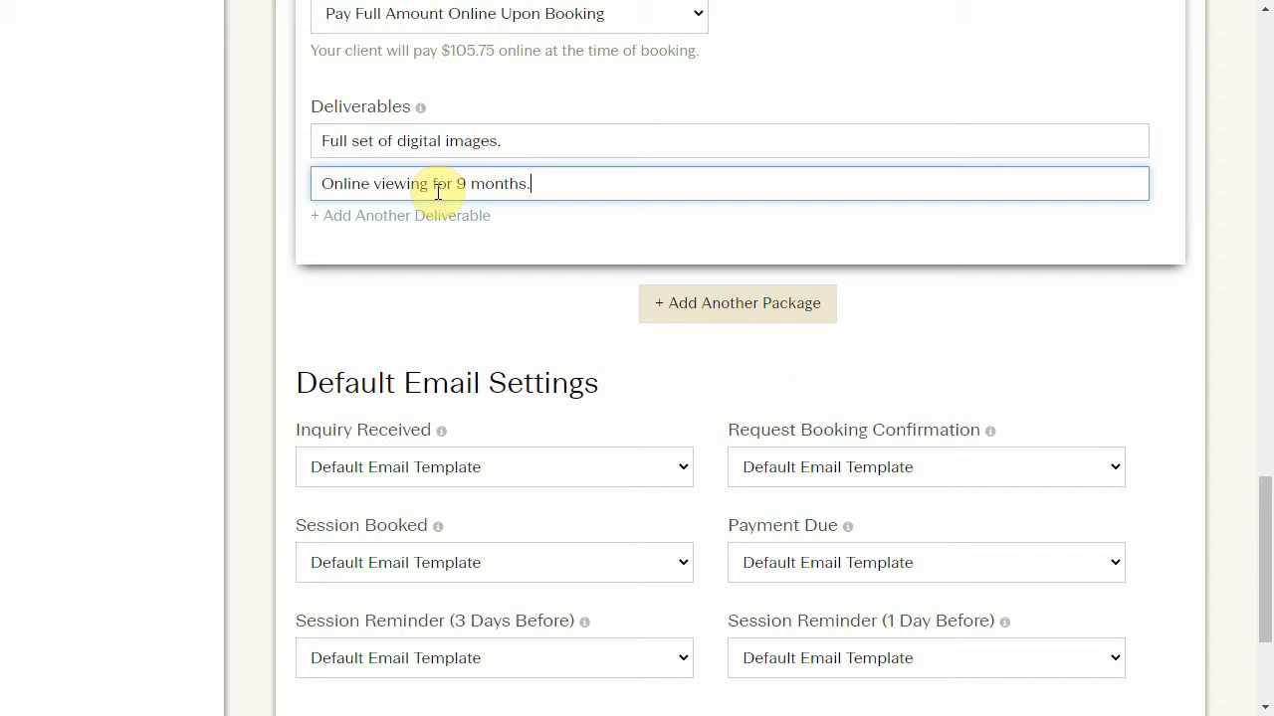
Add another package named "Family Package #2" with the description "This package includes your full set of images in a low-res format.".
{"action": "left_click", "coordinate": [733, 316]}
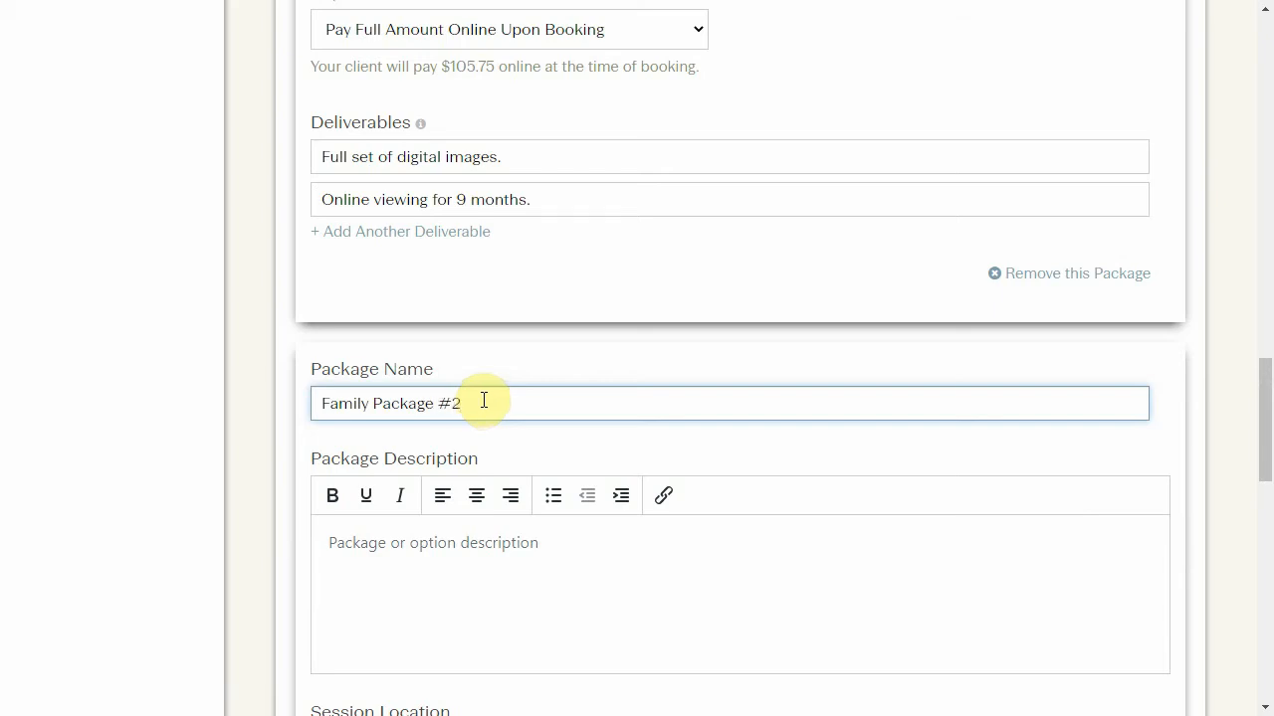
{"action": "scroll", "coordinate": [484, 400], "scroll_direction": "down", "scroll_amount": 2}
{"action": "left_click", "coordinate": [526, 392]}
{"action": "type", "text": "This package includes your full set of images in a low-res format."}
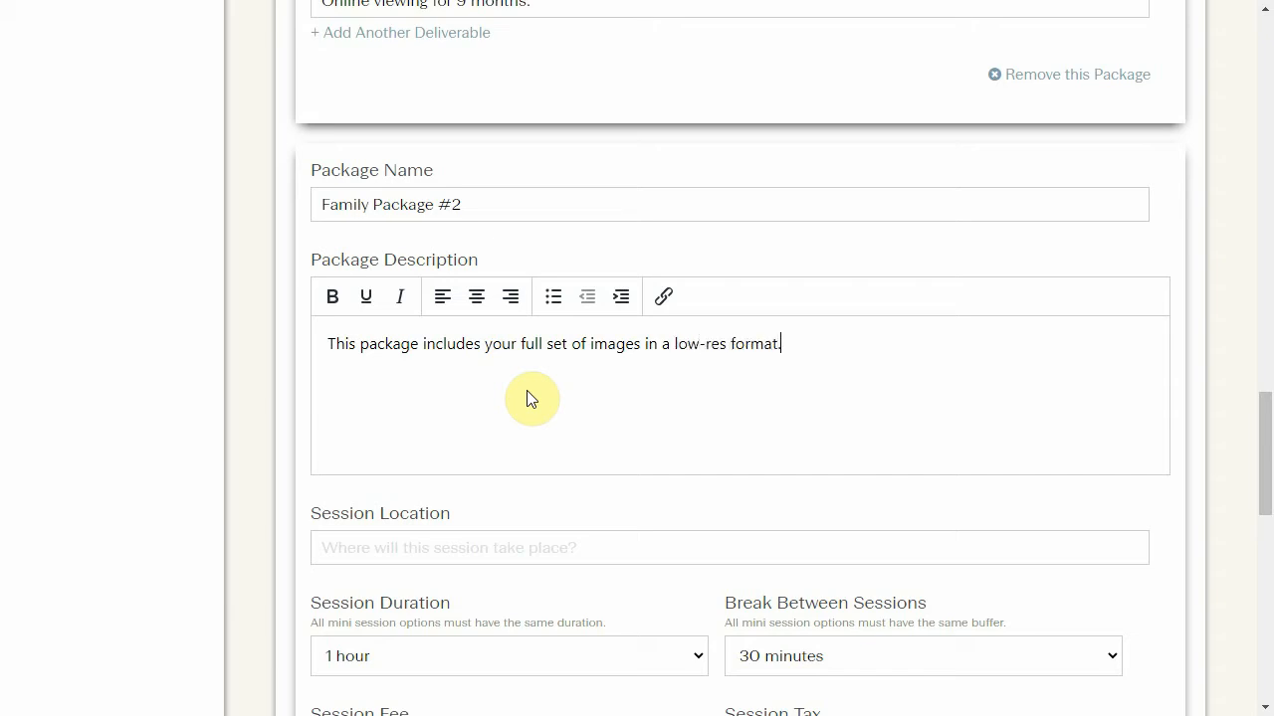
Set the session location of Family Package #2 to "Downtown studio".
{"action": "scroll", "coordinate": [511, 295], "scroll_direction": "down", "scroll_amount": 3}
{"action": "left_click", "coordinate": [501, 248]}
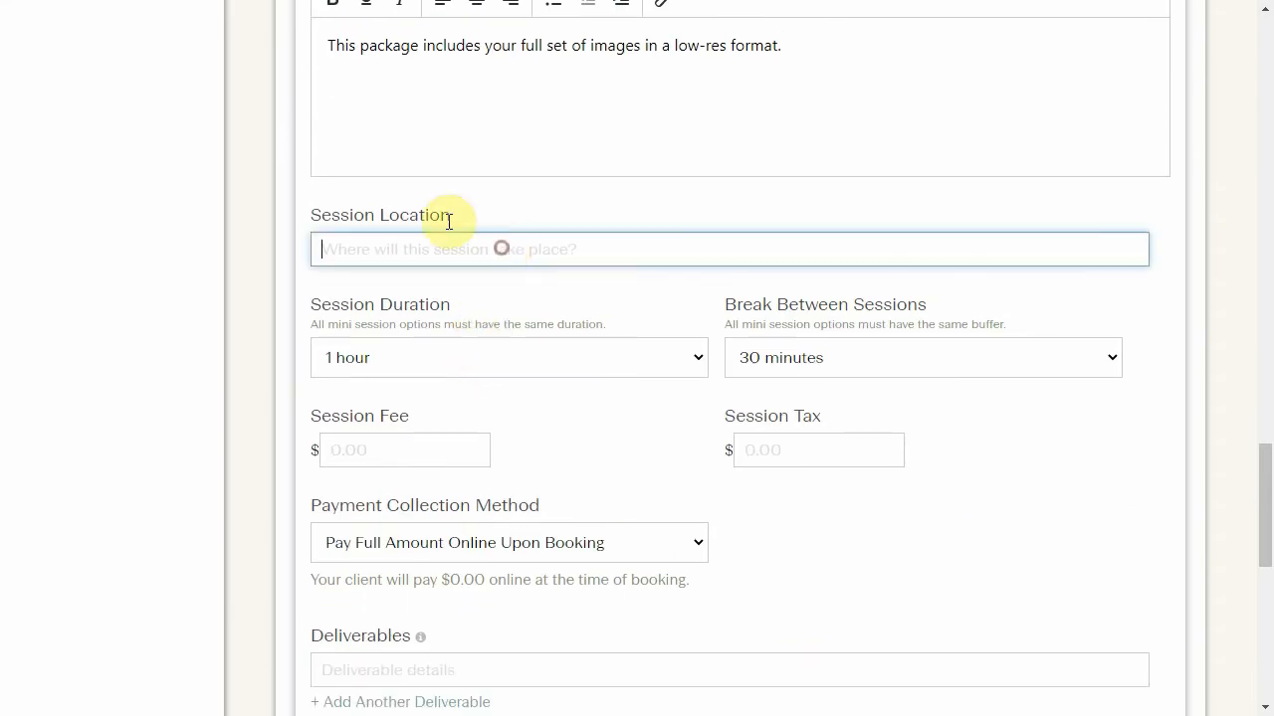
{"action": "type", "text": "Downtown stu"}
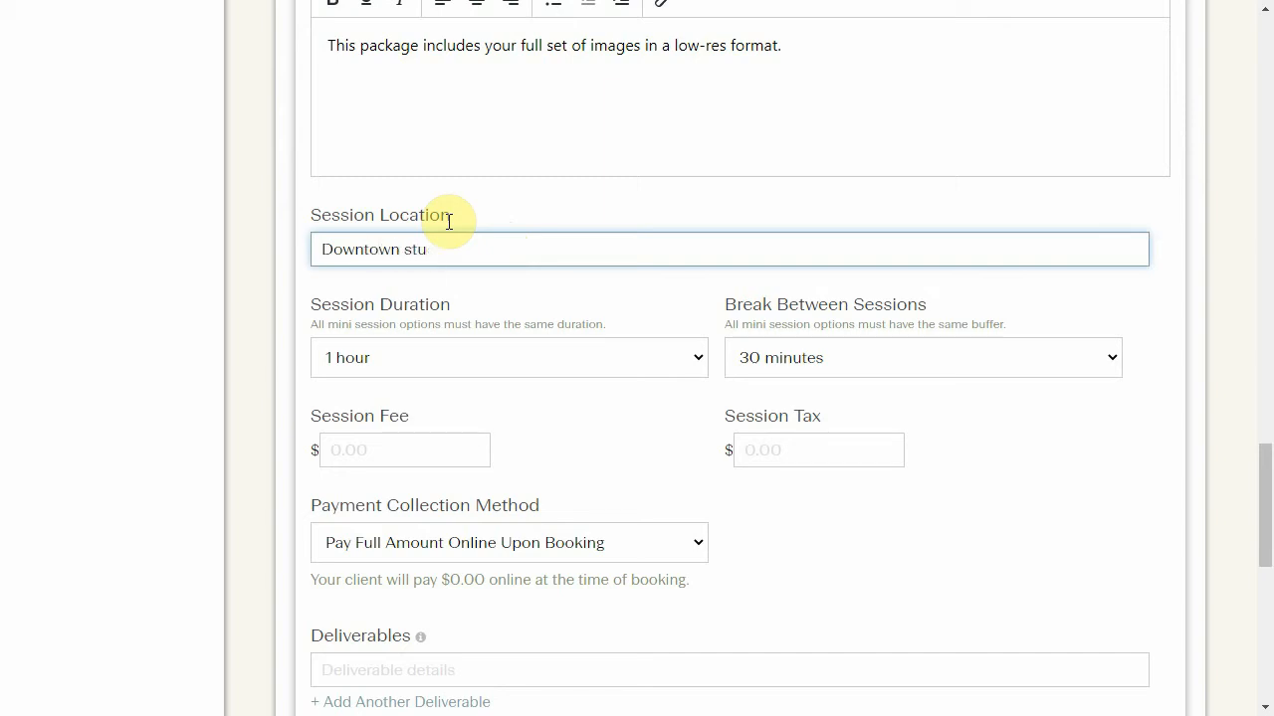
{"action": "type", "text": "dio"}
{"action": "key", "text": "Tab"}
{"action": "scroll", "coordinate": [517, 214], "scroll_direction": "down", "scroll_amount": 2}
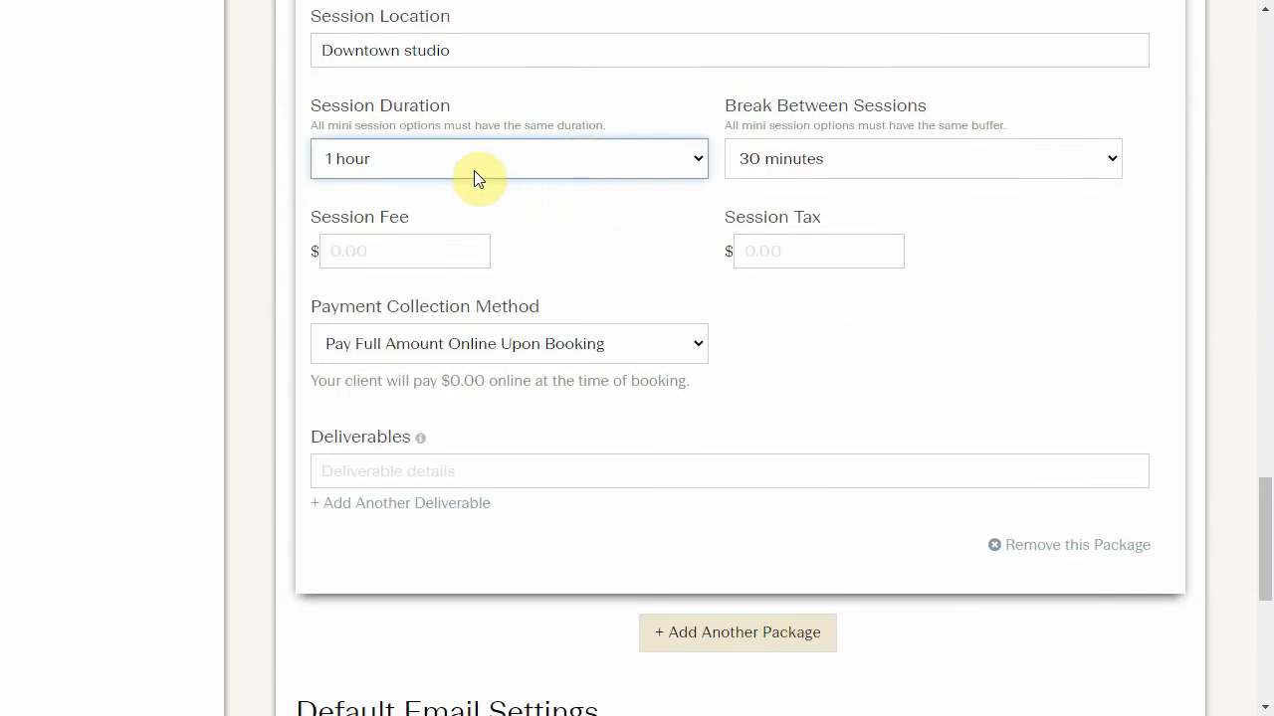
Set the session fee of Family Package #2 to $79.99 and its session tax to $5.95.
{"action": "left_click", "coordinate": [413, 251]}
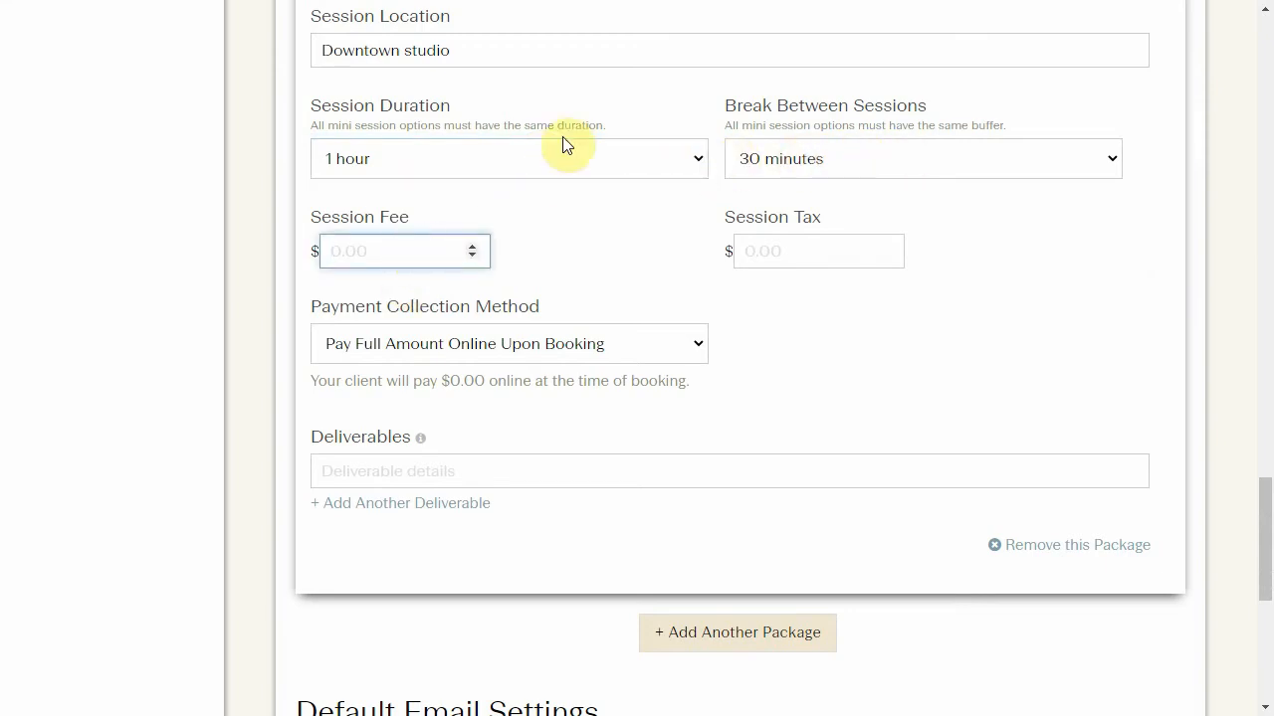
{"action": "type", "text": "79.99"}
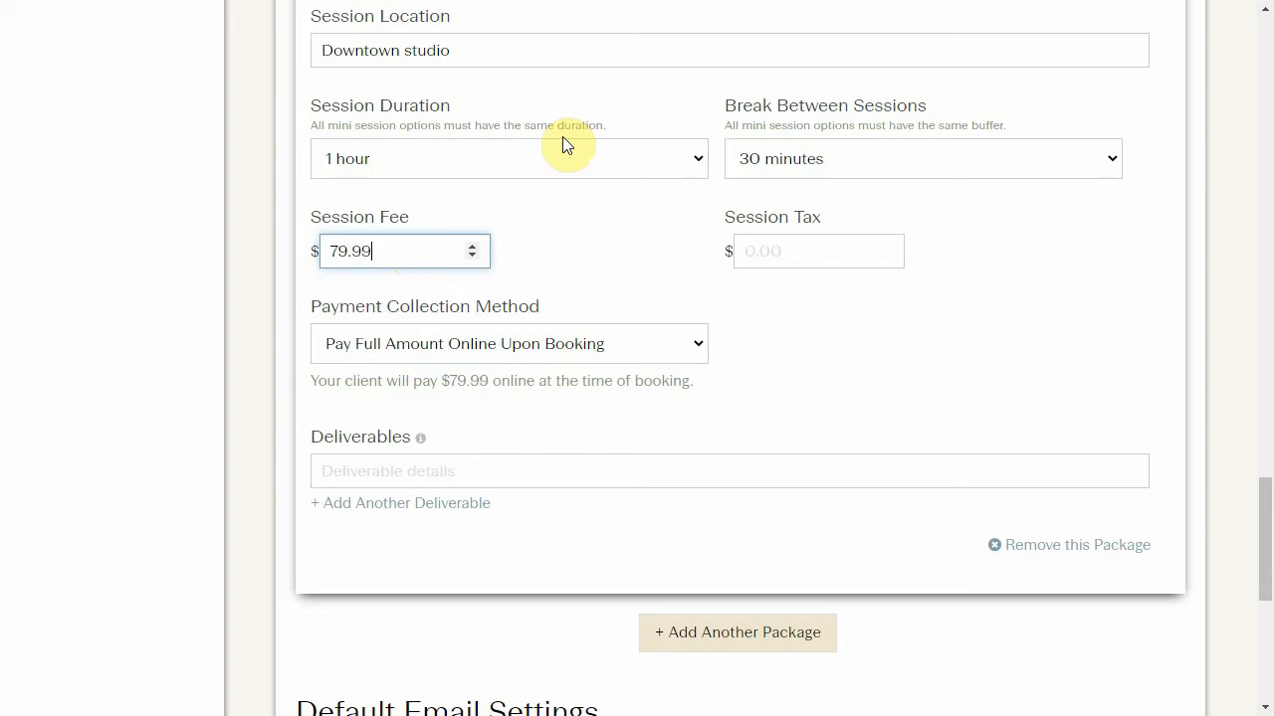
{"action": "key", "text": "Tab"}
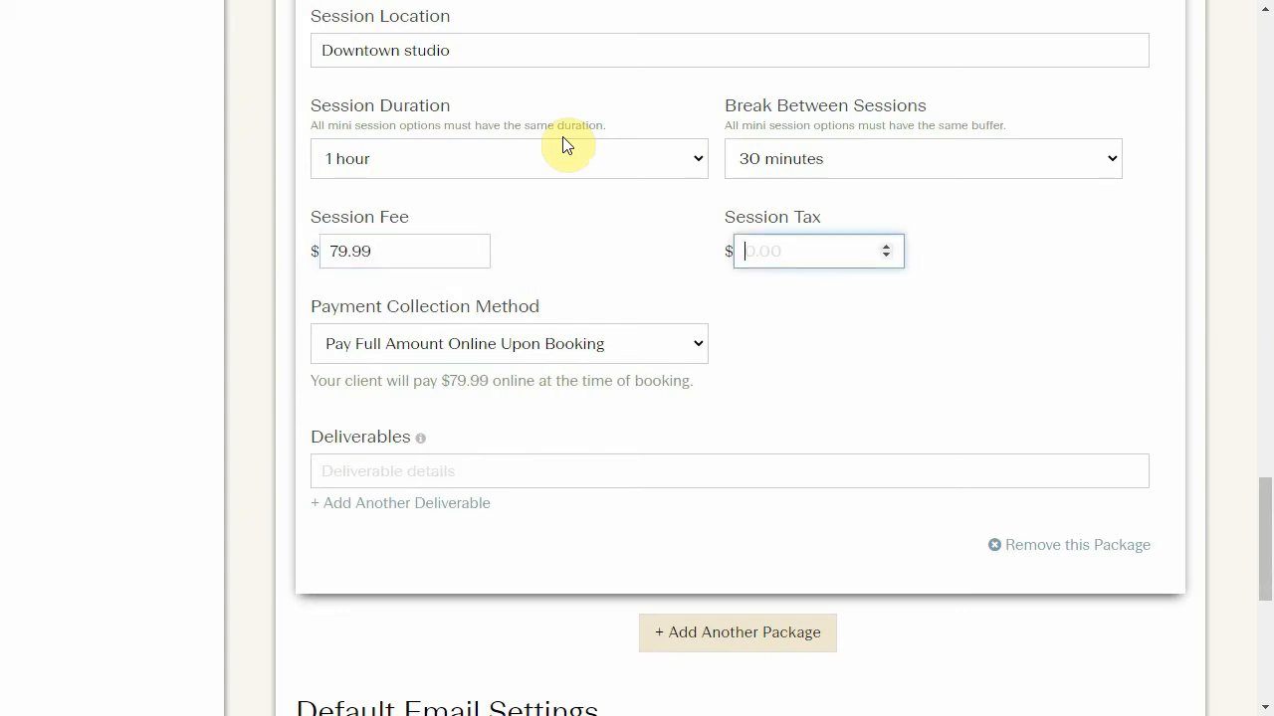
{"action": "type", "text": "5.95"}
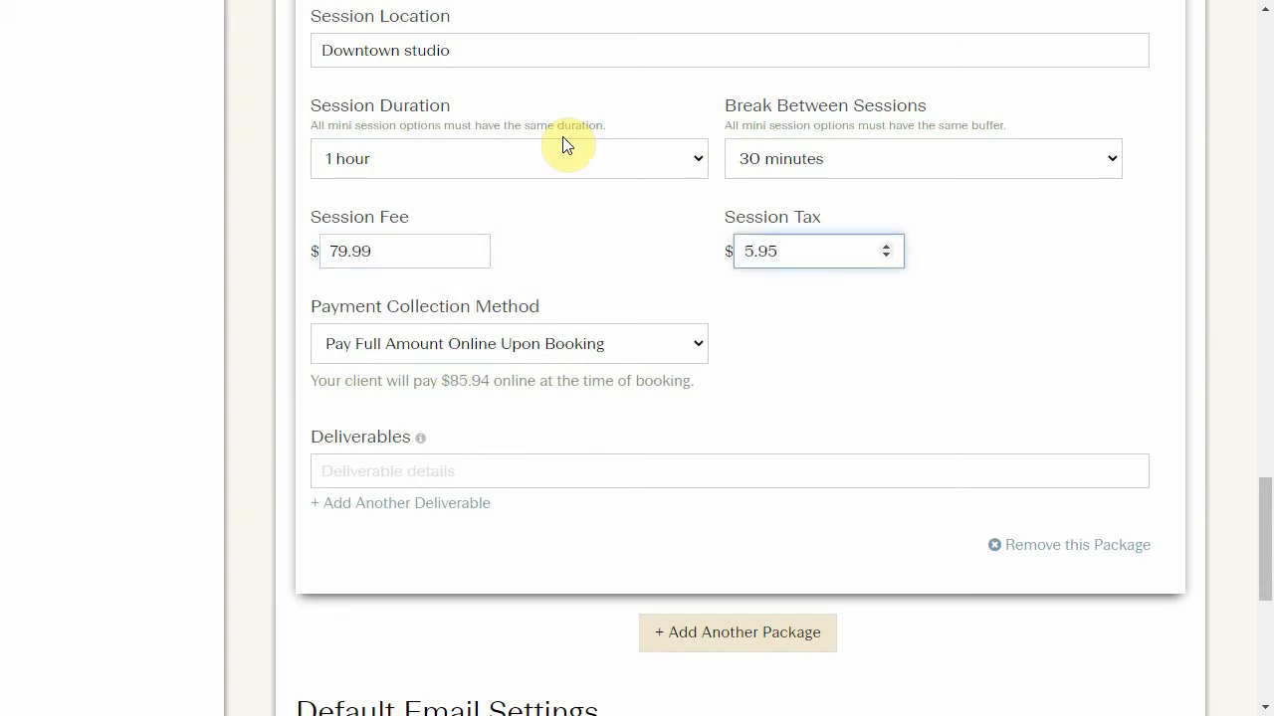
Set Family Package #2 to Pay Full Amount Offline, with the client note "Pay me at the session!".
{"action": "left_click", "coordinate": [480, 348]}
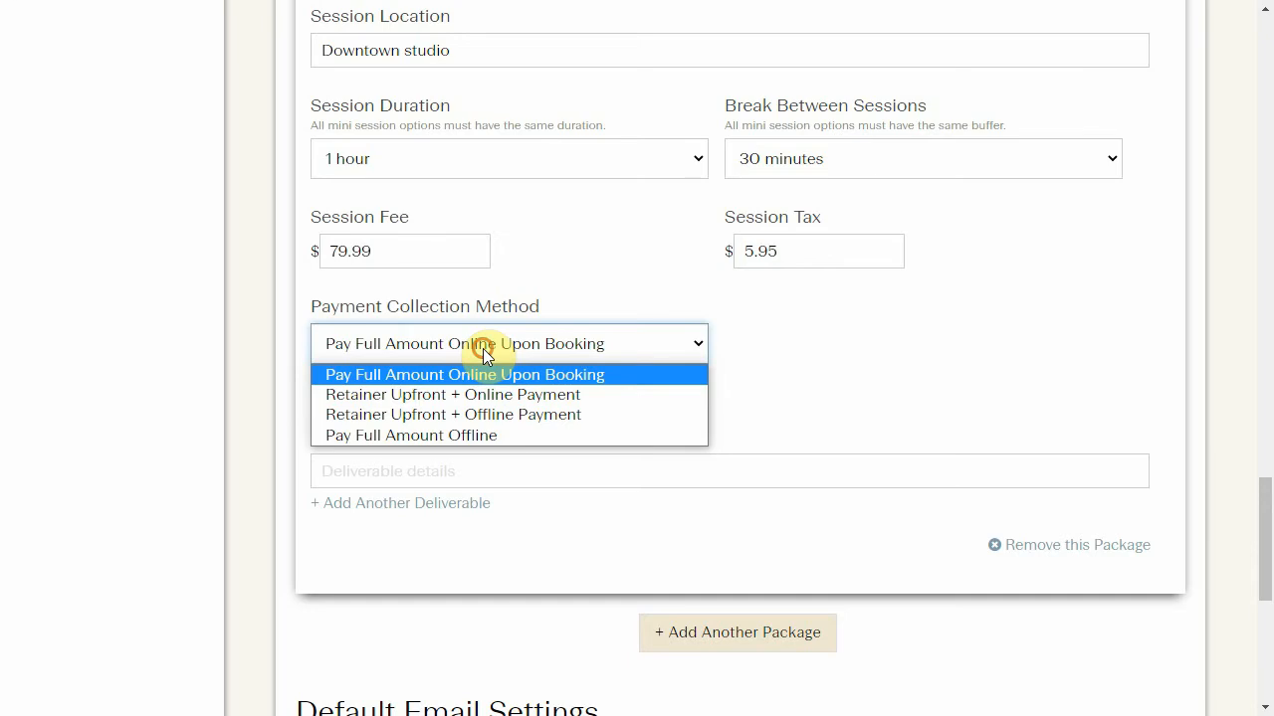
{"action": "left_click", "coordinate": [526, 435]}
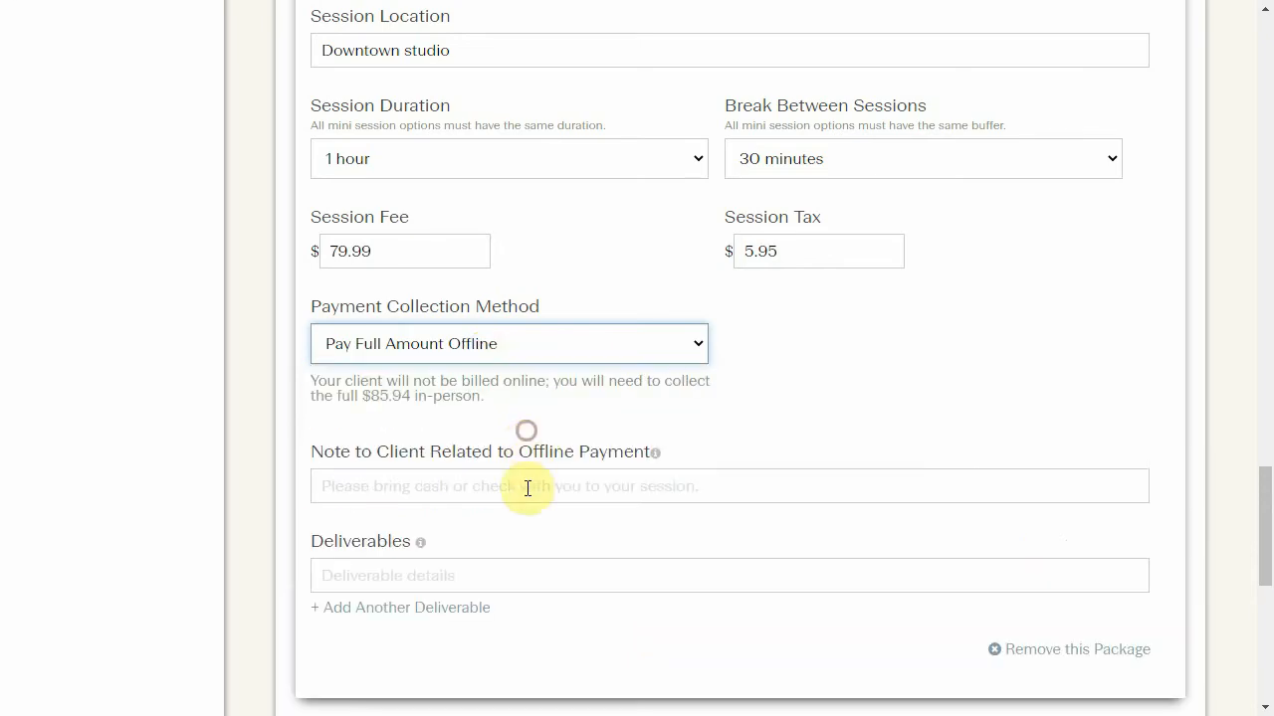
{"action": "scroll", "coordinate": [731, 361], "scroll_direction": "down", "scroll_amount": 2}
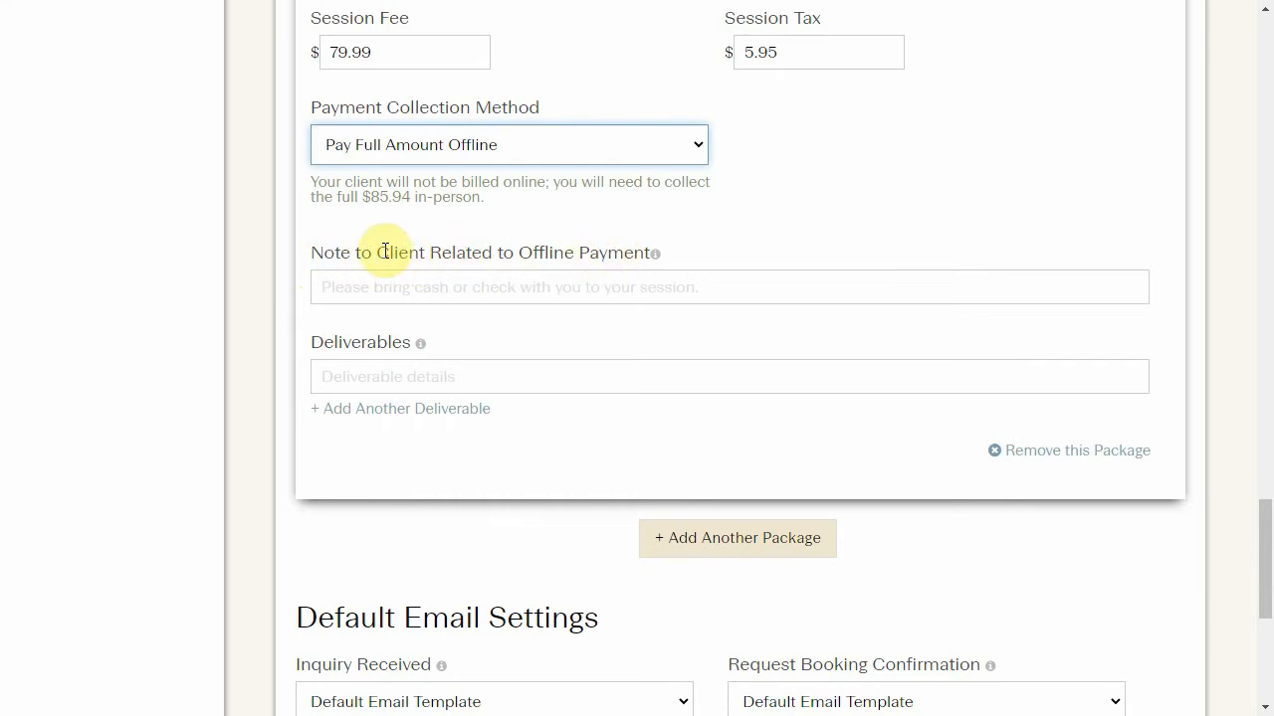
{"action": "left_click", "coordinate": [607, 286]}
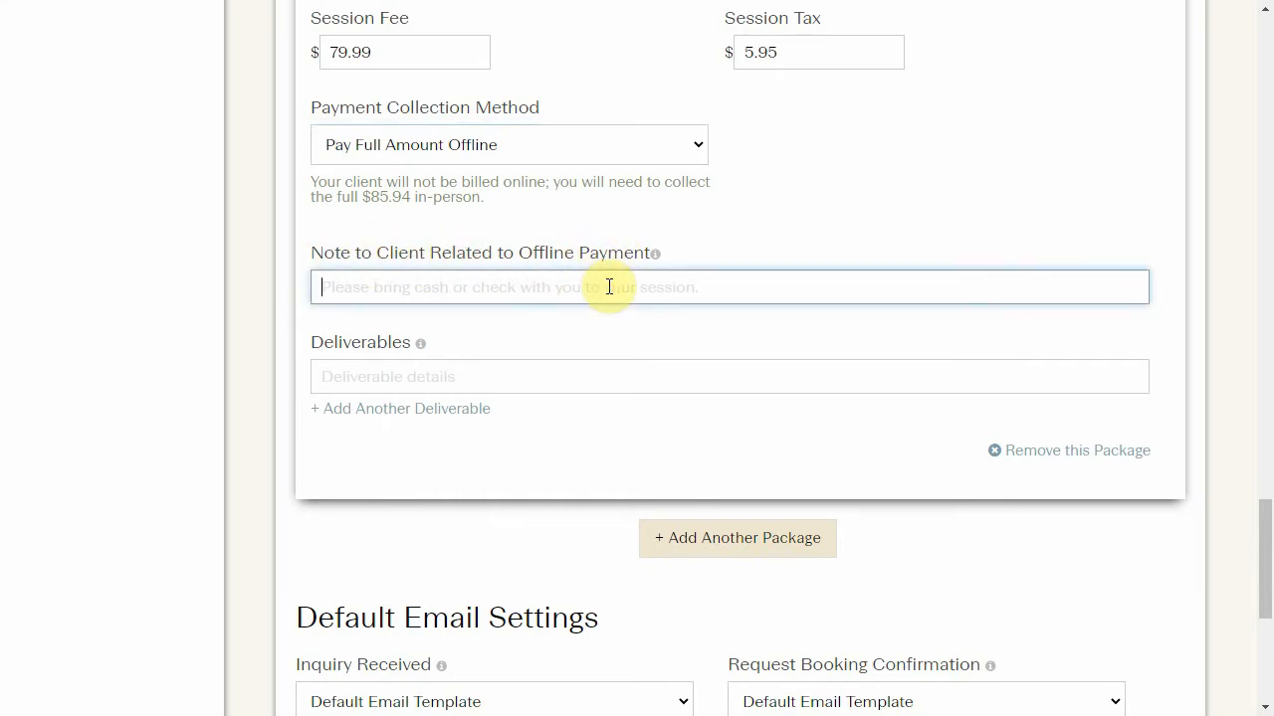
{"action": "type", "text": "Pay me at the session!"}
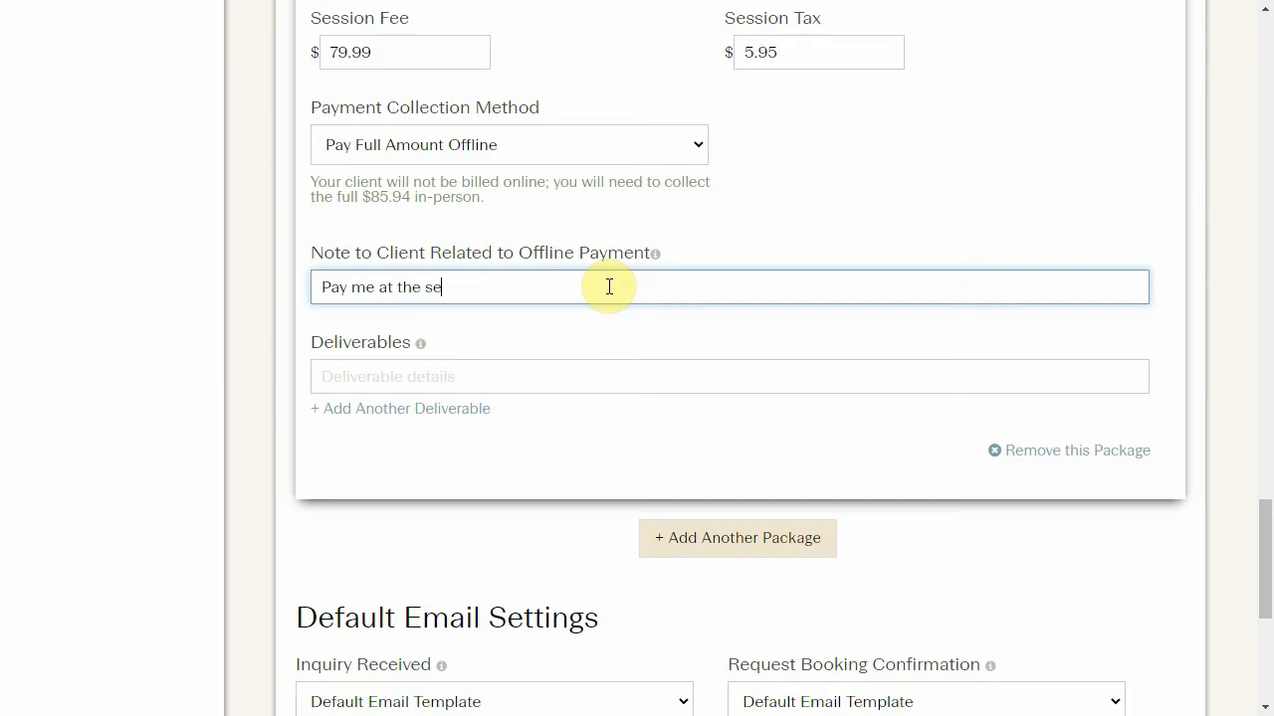
List the deliverables of Family Package #2 as "Full set of low-res images." and "Online viewing for 9 months.".
{"action": "left_click", "coordinate": [509, 378]}
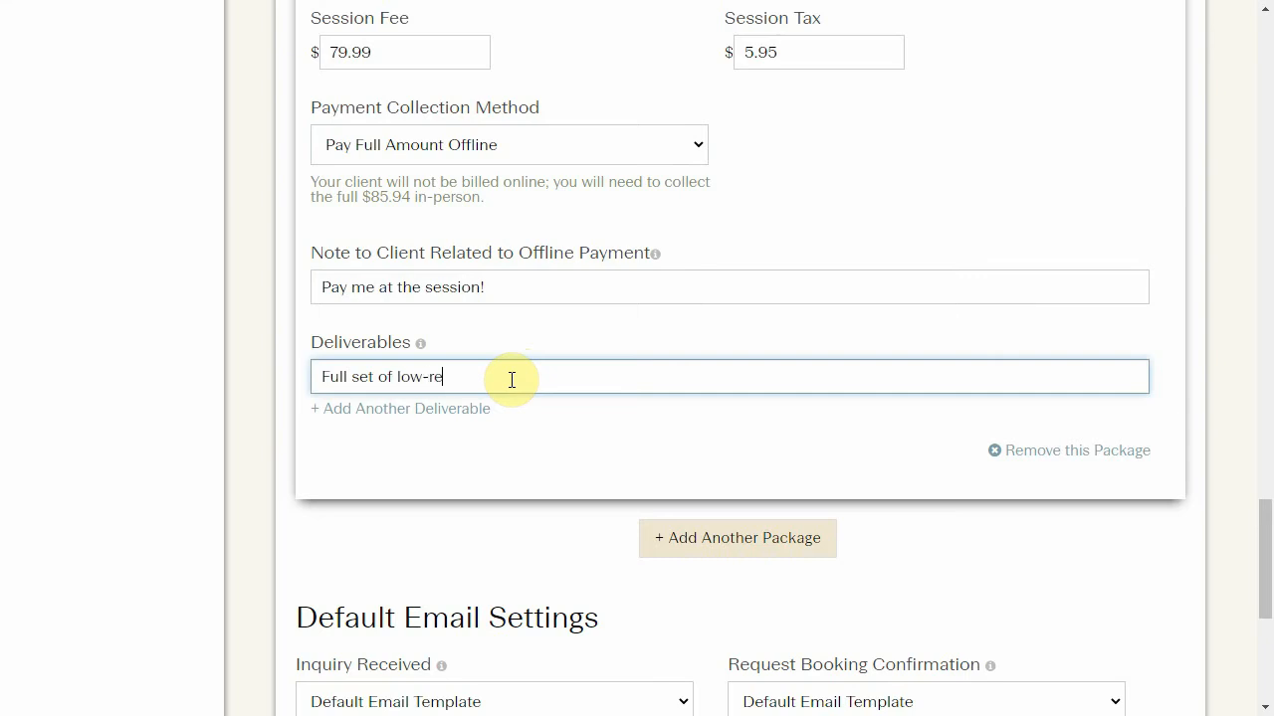
{"action": "left_click", "coordinate": [448, 410]}
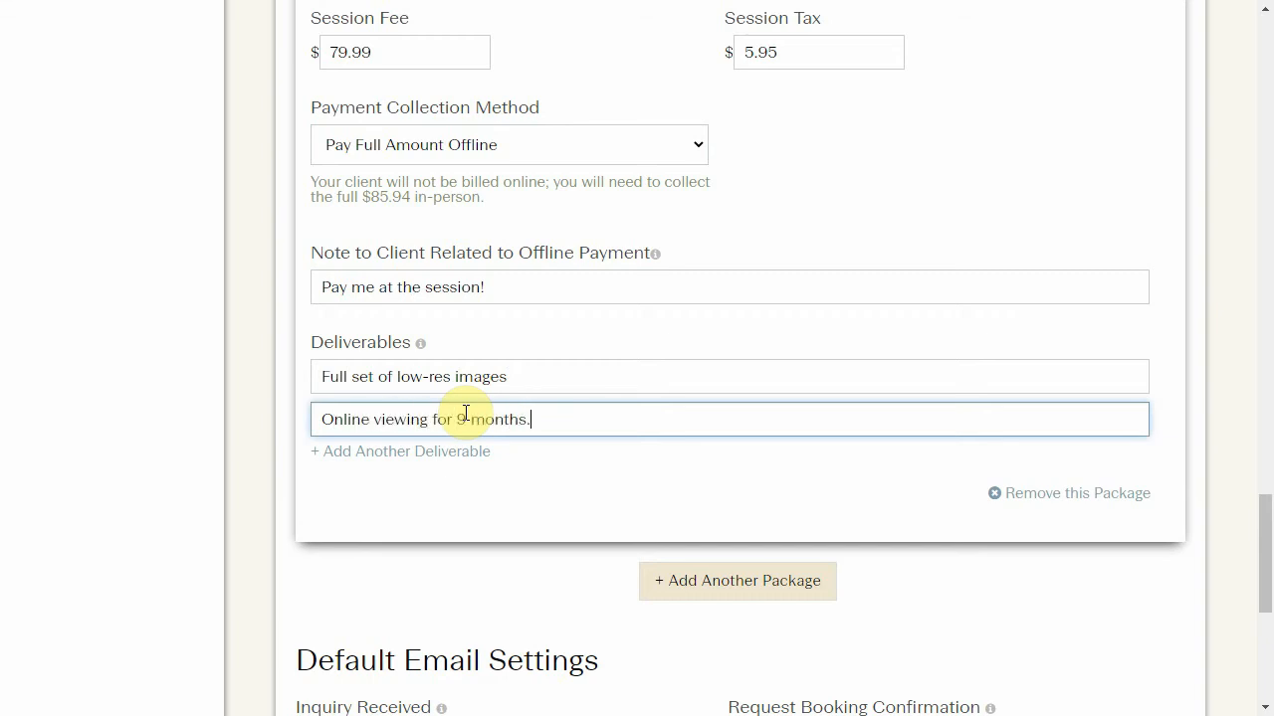
{"action": "left_click", "coordinate": [531, 369]}
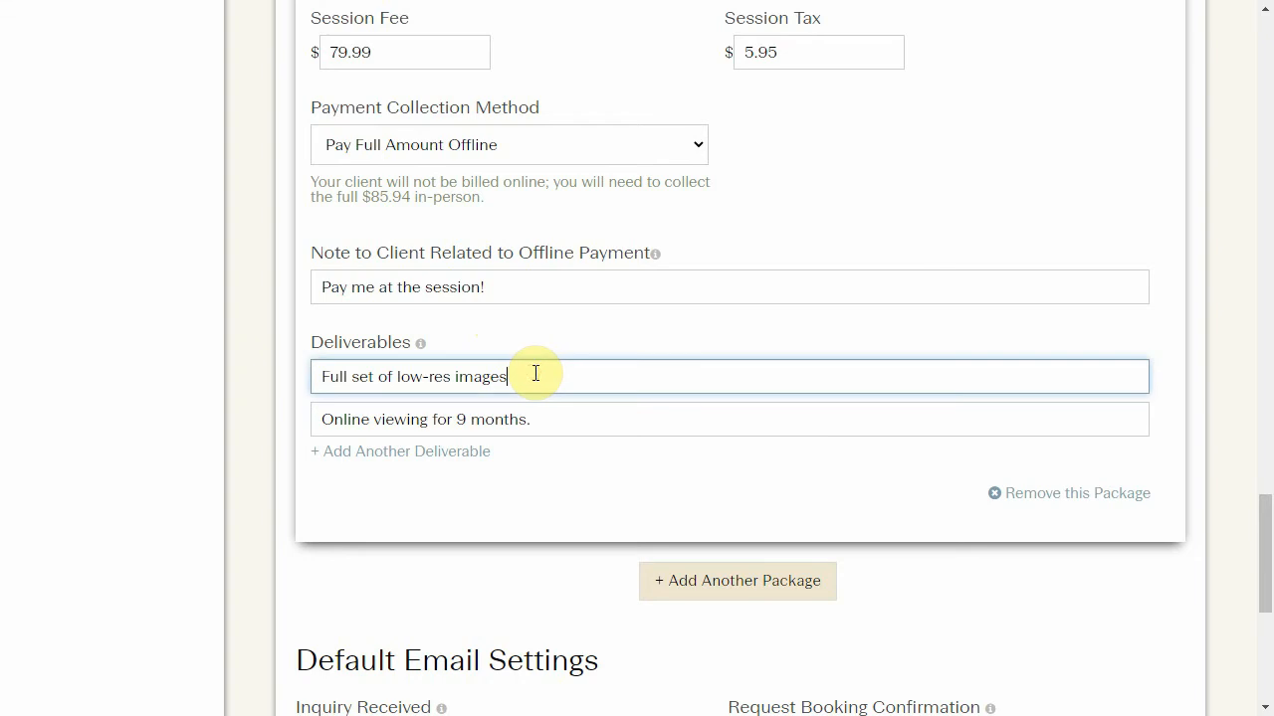
{"action": "type", "text": "."}
{"action": "scroll", "coordinate": [539, 420], "scroll_direction": "down", "scroll_amount": 3}
{"action": "scroll", "coordinate": [489, 126], "scroll_direction": "down", "scroll_amount": 2}
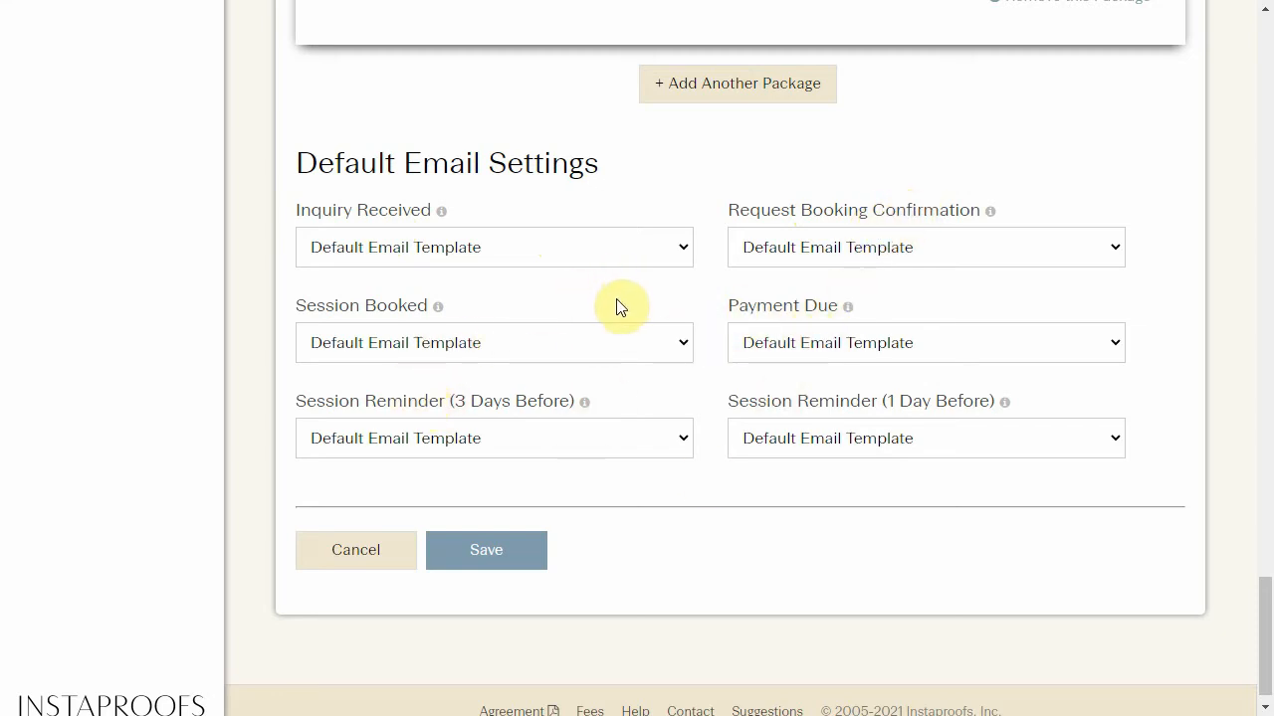
Read the explanation of the Inquiry Received email setting and locate where Email Templates are managed under Marketing.
{"action": "mouse_move", "coordinate": [444, 212]}
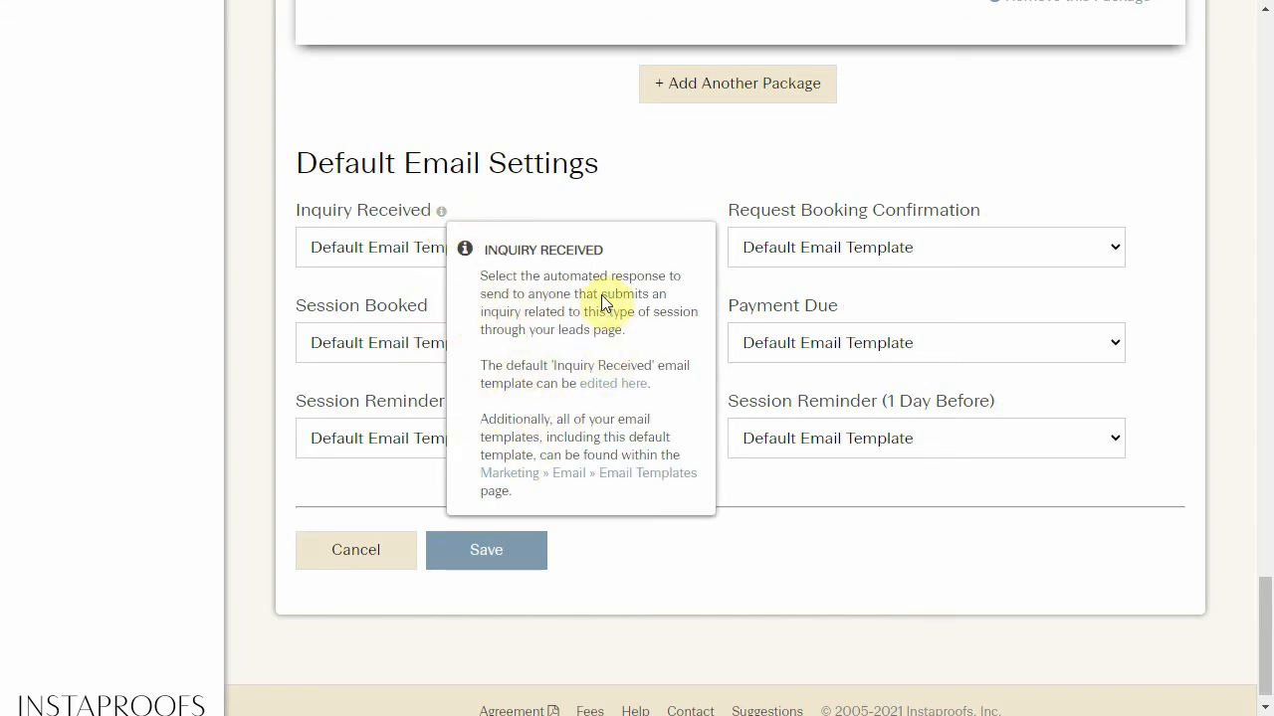
{"action": "scroll", "coordinate": [363, 229], "scroll_direction": "up", "scroll_amount": 8}
{"action": "scroll", "coordinate": [363, 229], "scroll_direction": "up", "scroll_amount": 15}
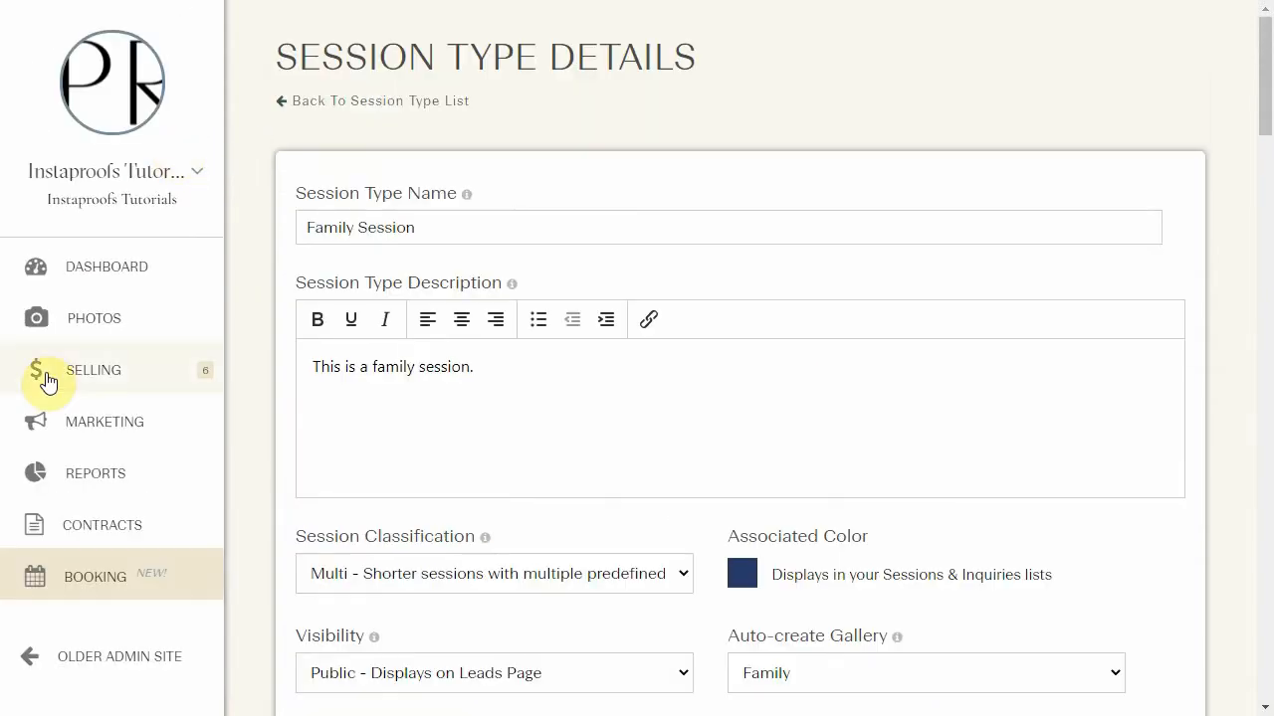
{"action": "left_click", "coordinate": [109, 421]}
{"action": "left_click", "coordinate": [342, 268]}
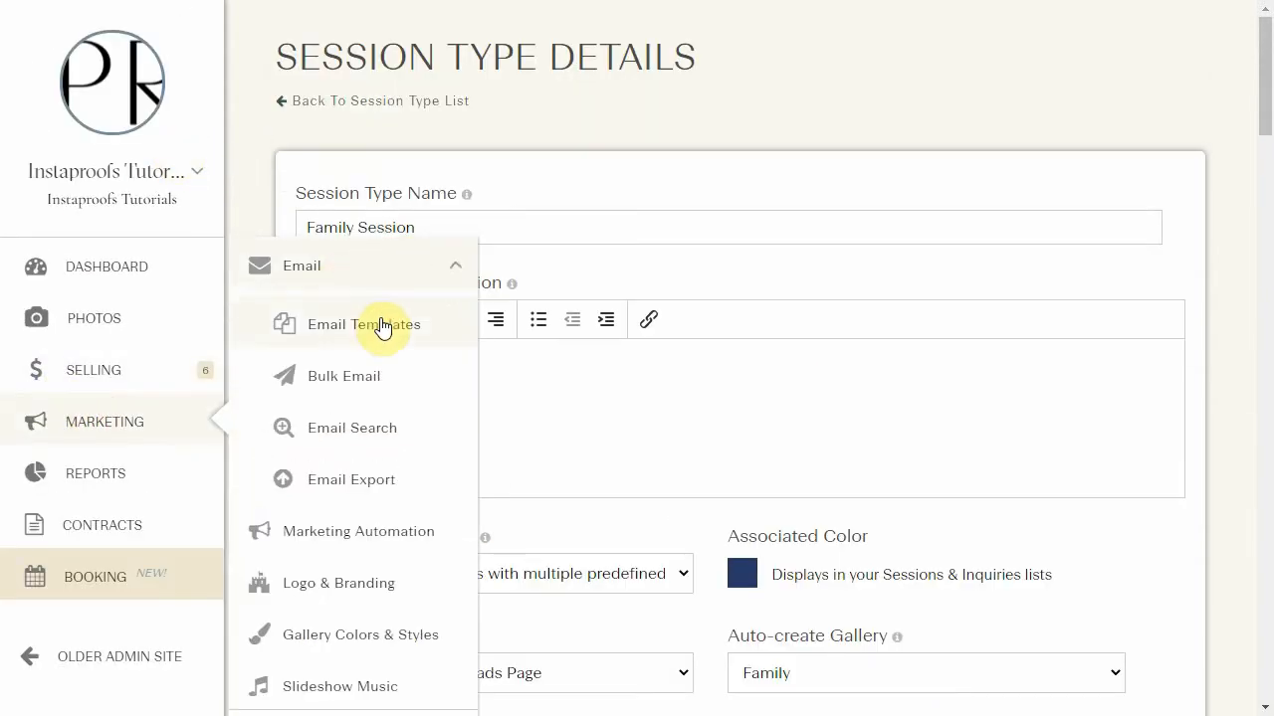
{"action": "left_click", "coordinate": [1052, 136]}
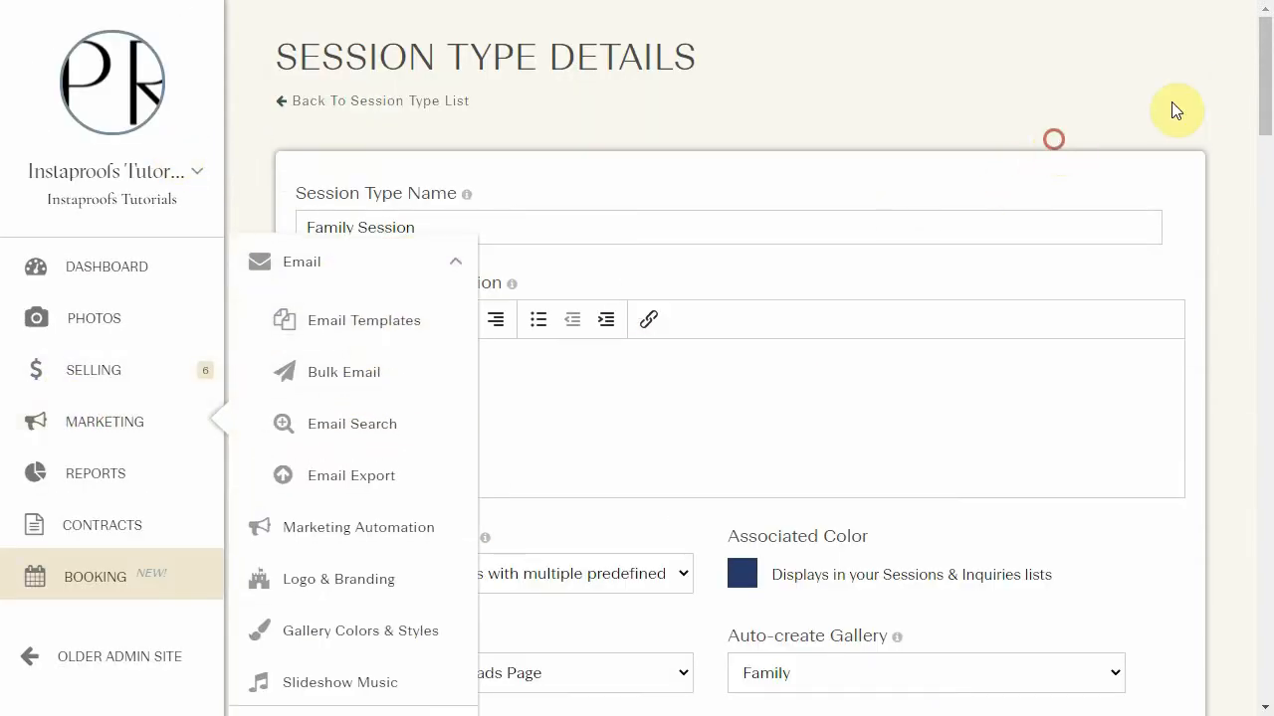
Save the Family Session type, keeping the default email template for every email setting.
{"action": "left_click_drag", "start_coordinate": [1258, 39], "coordinate": [1241, 540]}
{"action": "scroll", "coordinate": [1089, 554], "scroll_direction": "down", "scroll_amount": 7}
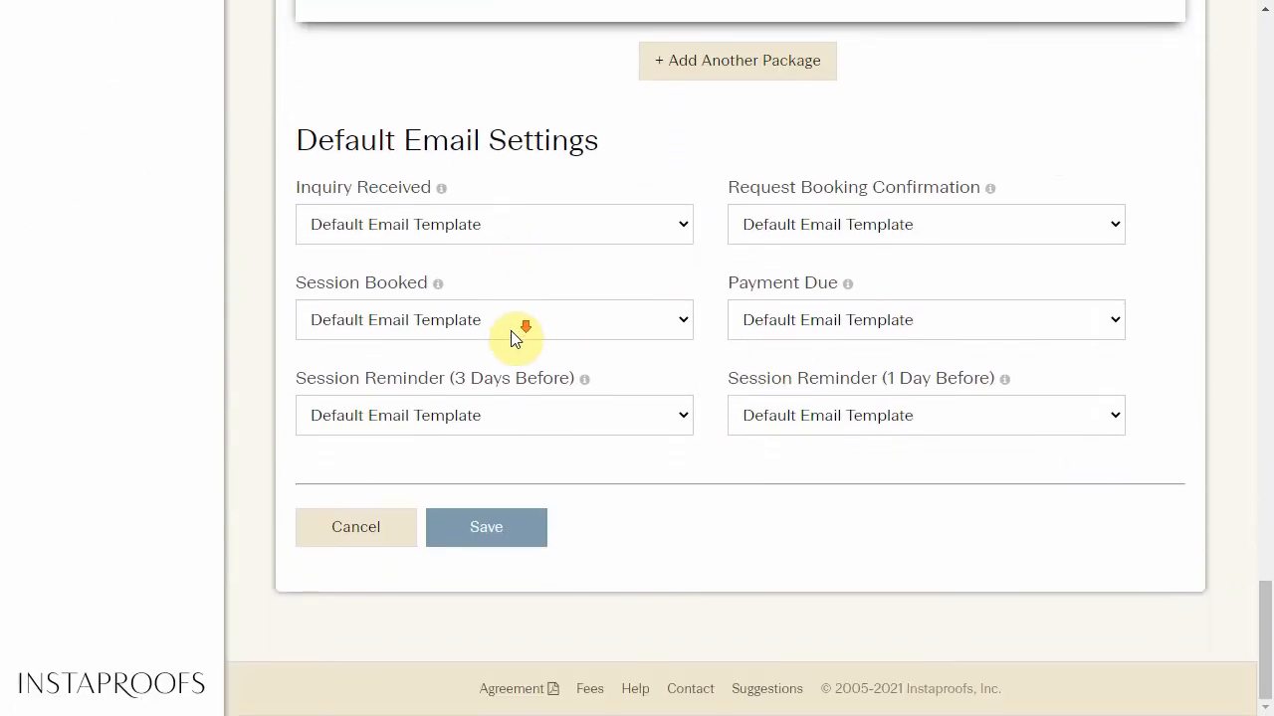
{"action": "left_click", "coordinate": [502, 529]}
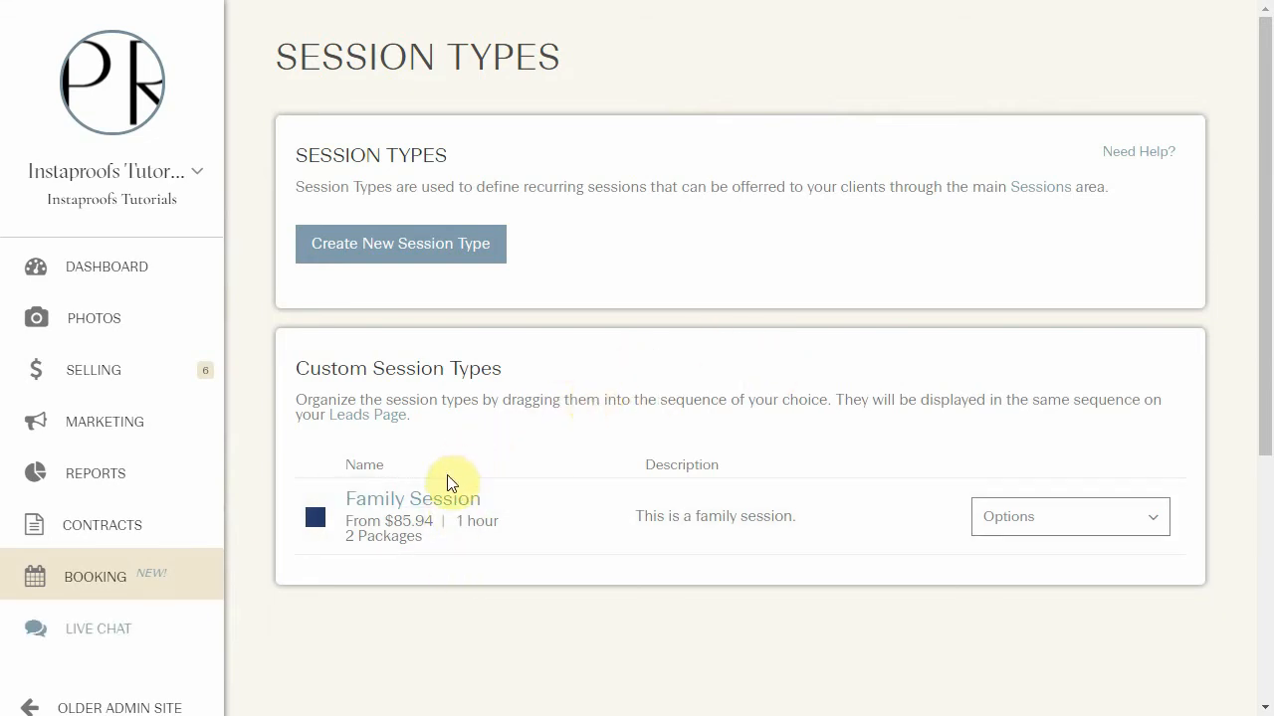
Reopen the Family Session type and examine its client view, including the description and both package listings.
{"action": "left_click", "coordinate": [455, 506]}
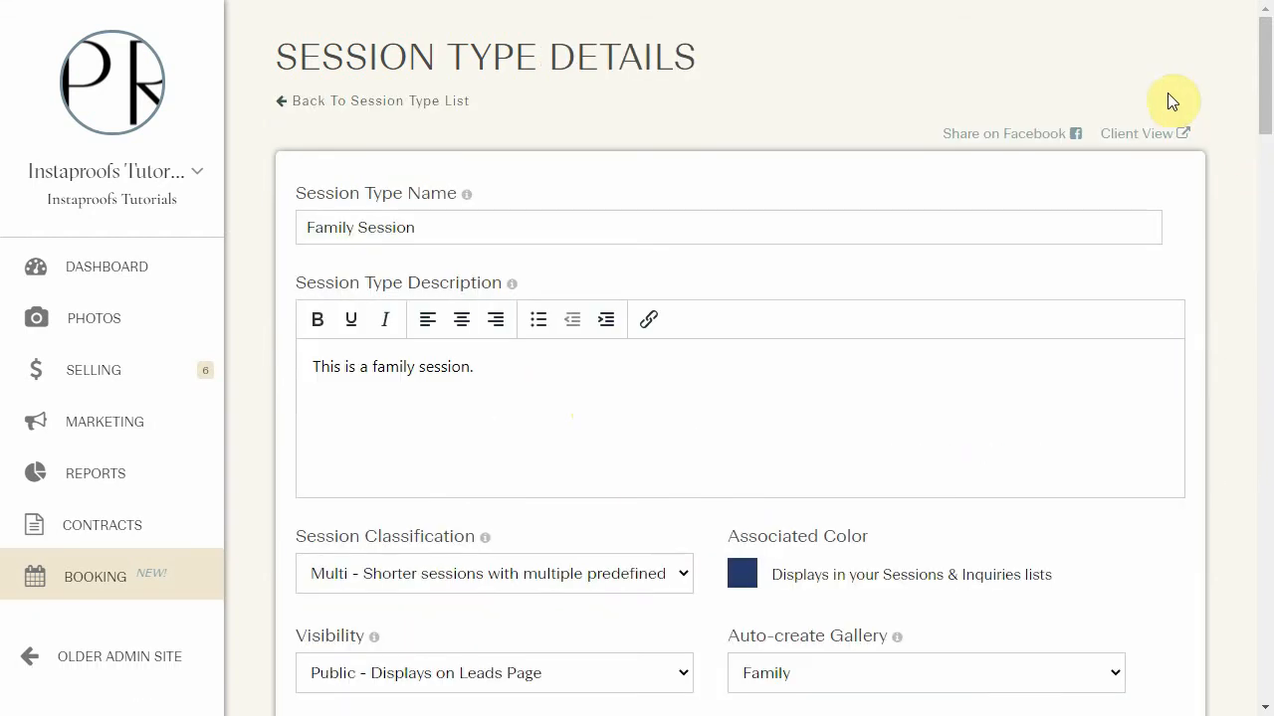
{"action": "left_click", "coordinate": [1129, 137]}
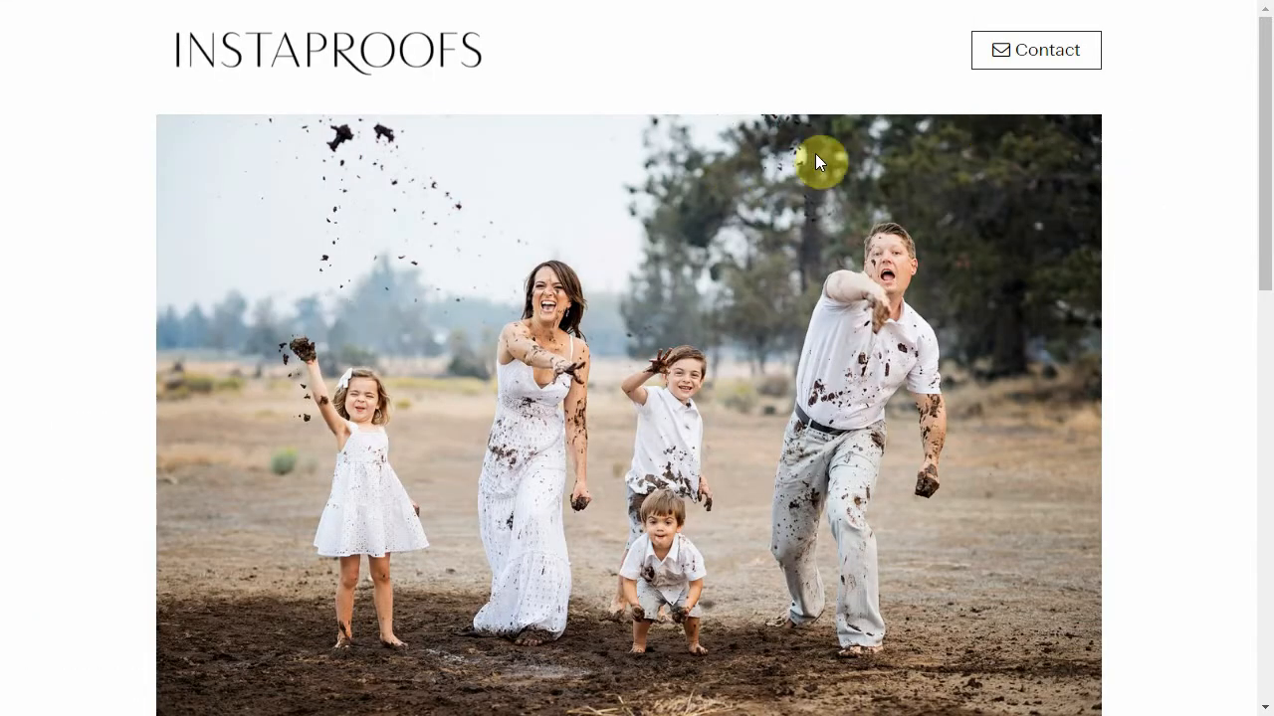
{"action": "scroll", "coordinate": [530, 154], "scroll_direction": "down", "scroll_amount": 2}
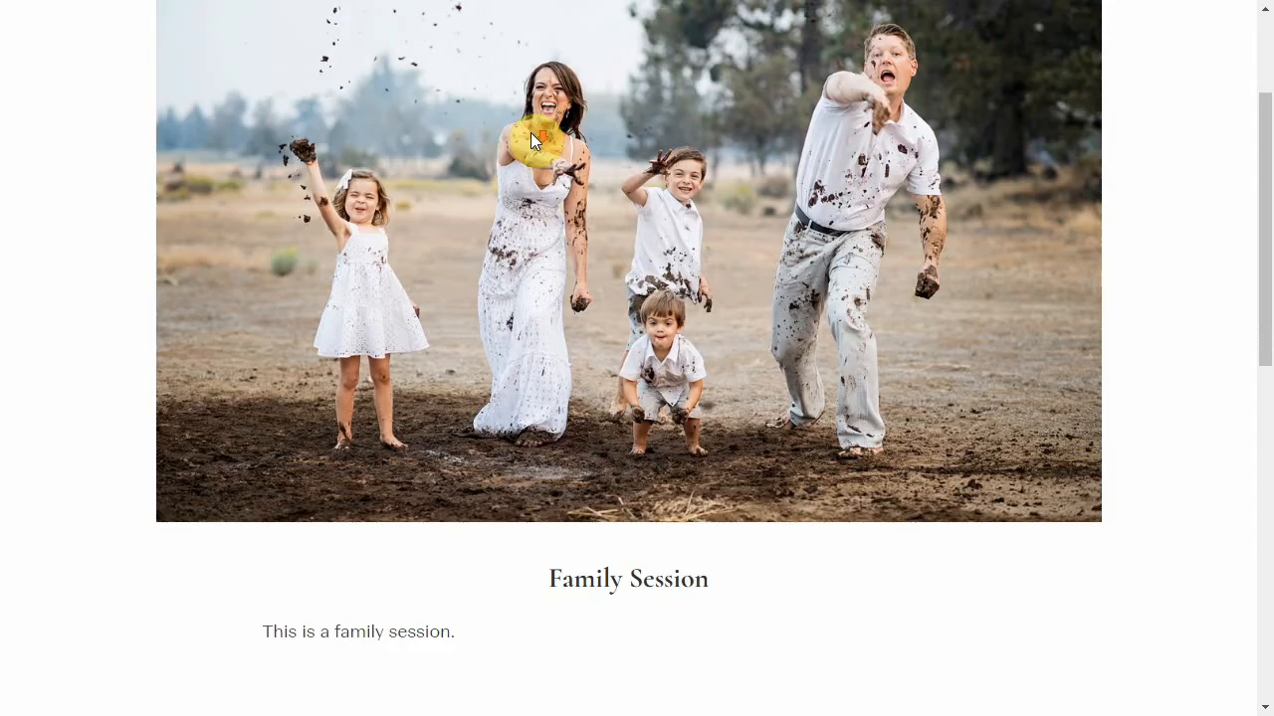
{"action": "scroll", "coordinate": [530, 132], "scroll_direction": "down", "scroll_amount": 4}
{"action": "scroll", "coordinate": [418, 162], "scroll_direction": "down", "scroll_amount": 5}
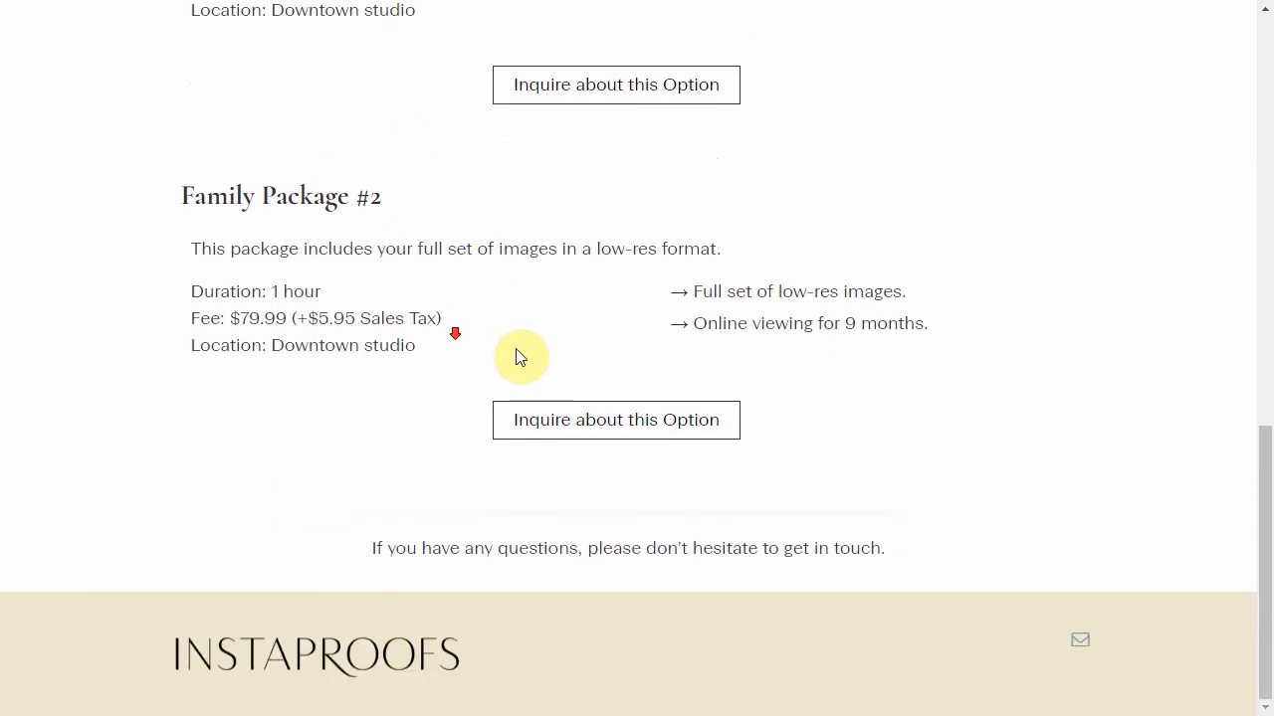
{"action": "scroll", "coordinate": [575, 359], "scroll_direction": "up", "scroll_amount": 5}
{"action": "scroll", "coordinate": [587, 319], "scroll_direction": "up", "scroll_amount": 5}
{"action": "scroll", "coordinate": [597, 289], "scroll_direction": "down", "scroll_amount": 7}
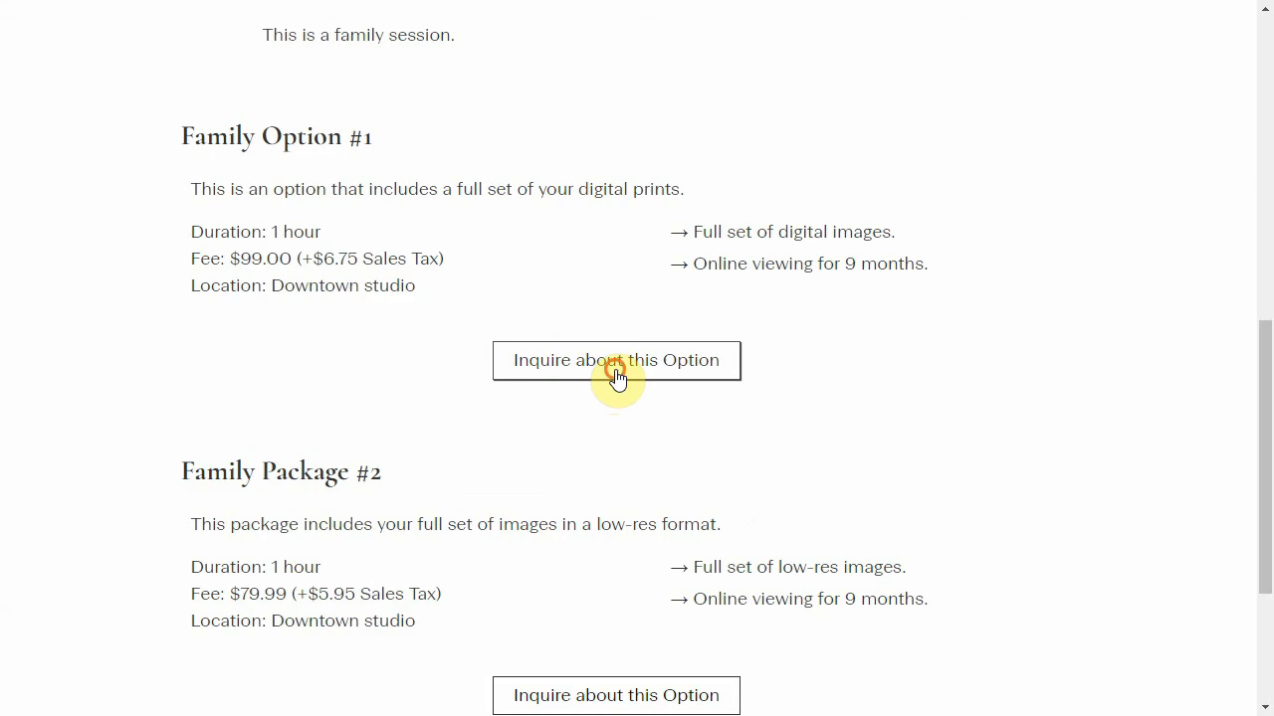
Inspect the inquiry form for Family Option #1, close it unsent, and look over the rest of the client page.
{"action": "left_click", "coordinate": [617, 365]}
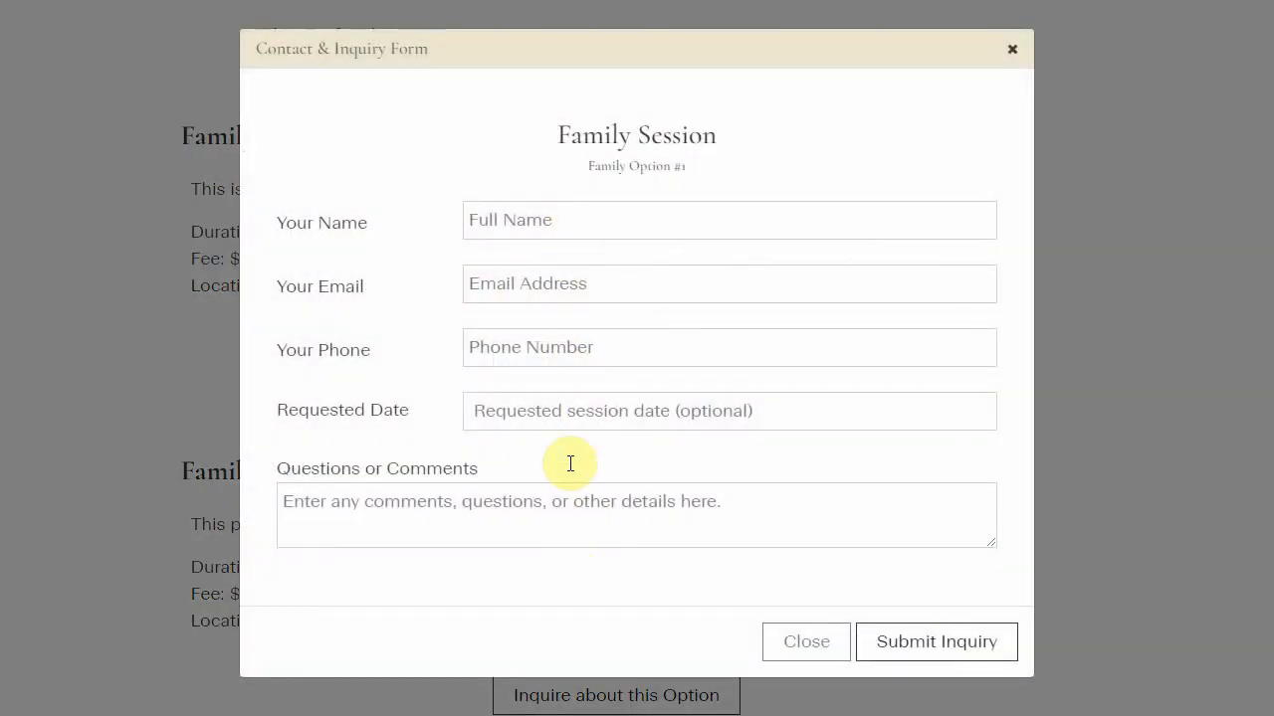
{"action": "left_click", "coordinate": [804, 647]}
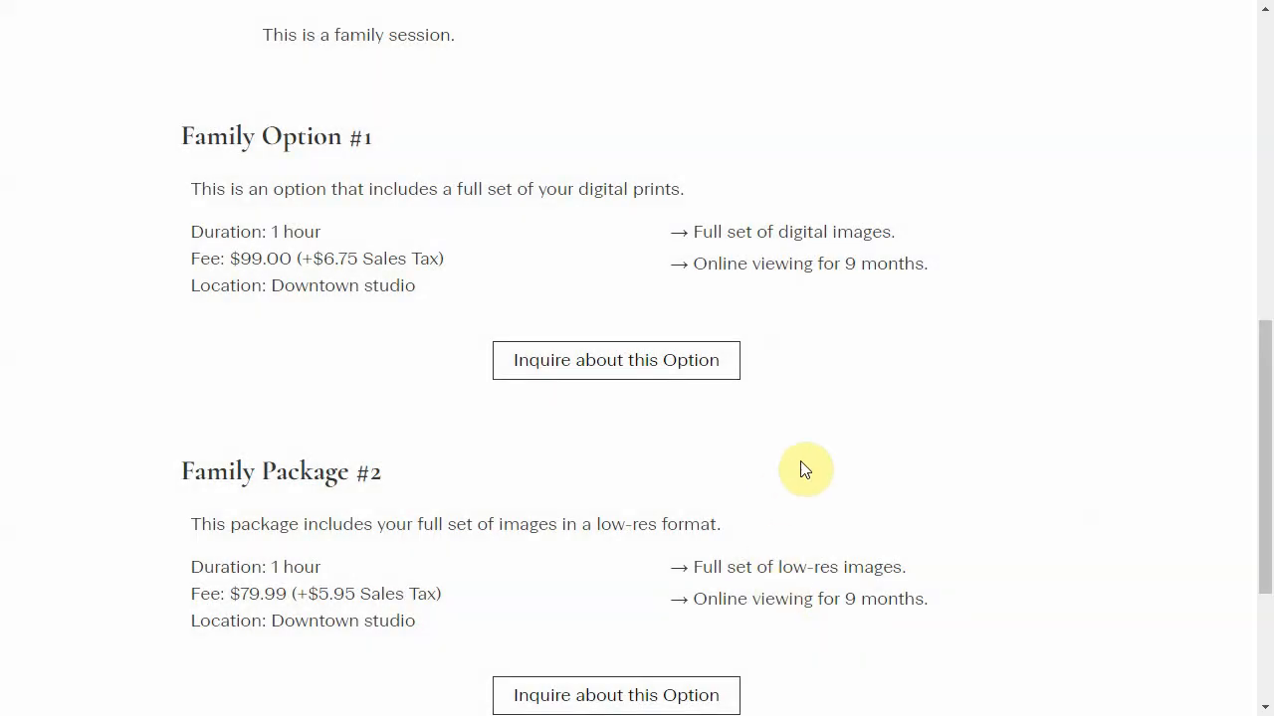
{"action": "scroll", "coordinate": [804, 469], "scroll_direction": "up", "scroll_amount": 8}
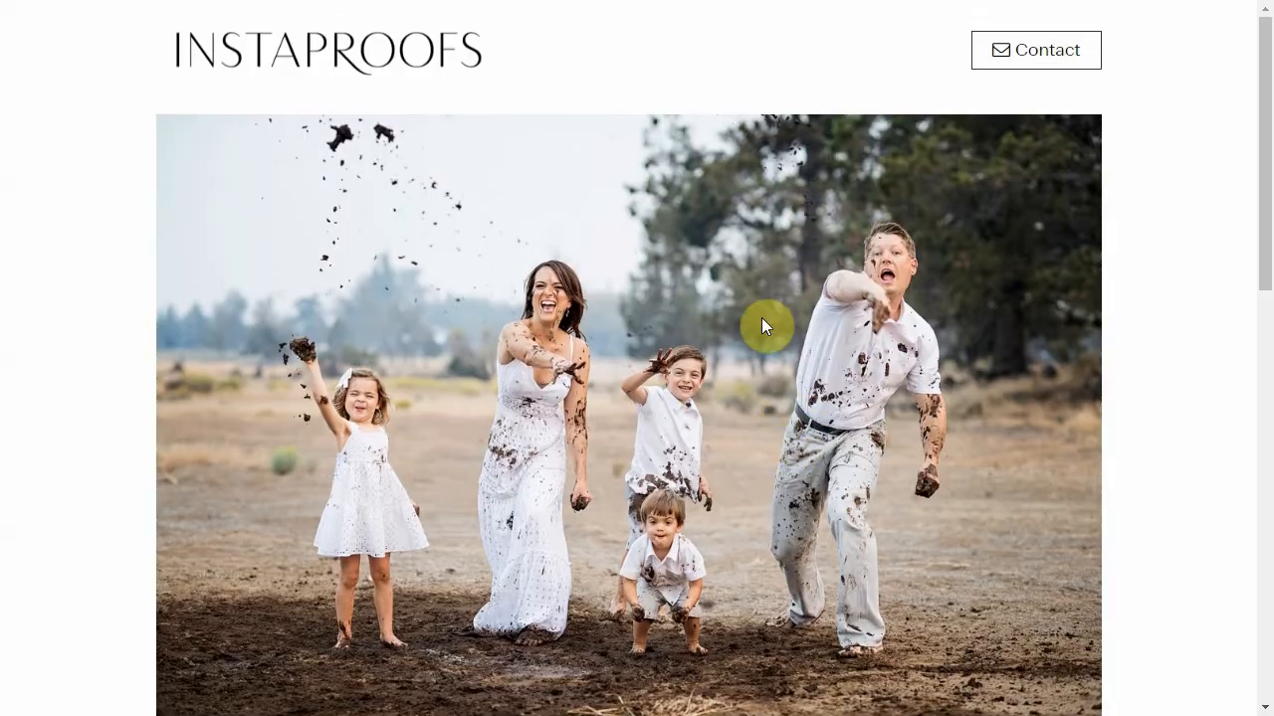
{"action": "scroll", "coordinate": [761, 318], "scroll_direction": "down", "scroll_amount": 8}
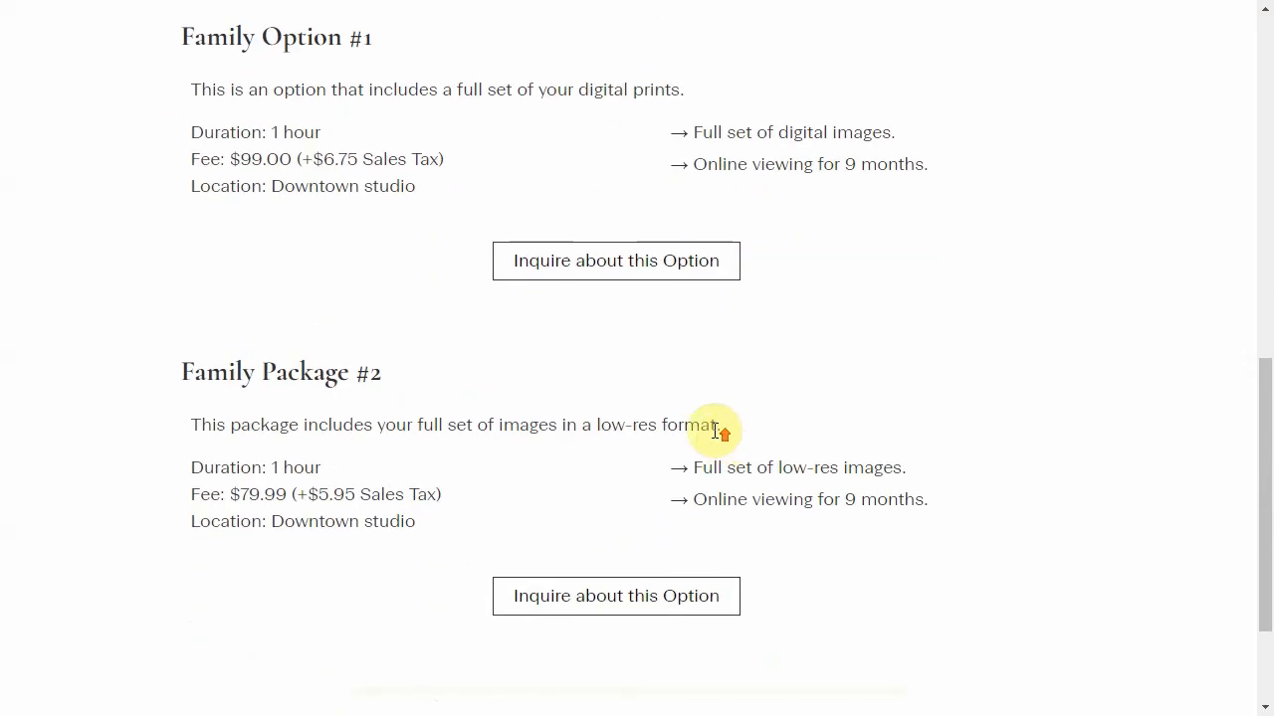
{"action": "scroll", "coordinate": [716, 430], "scroll_direction": "up", "scroll_amount": 5}
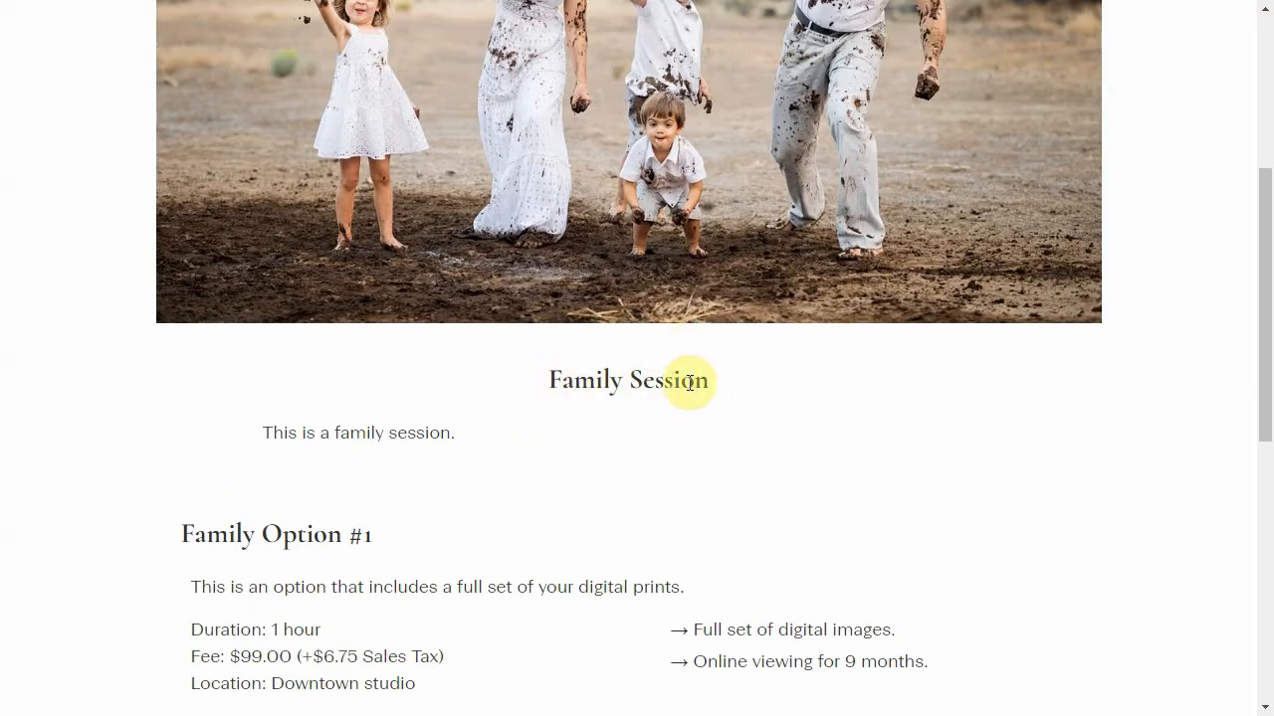
{"action": "left_click", "coordinate": [600, 3]}
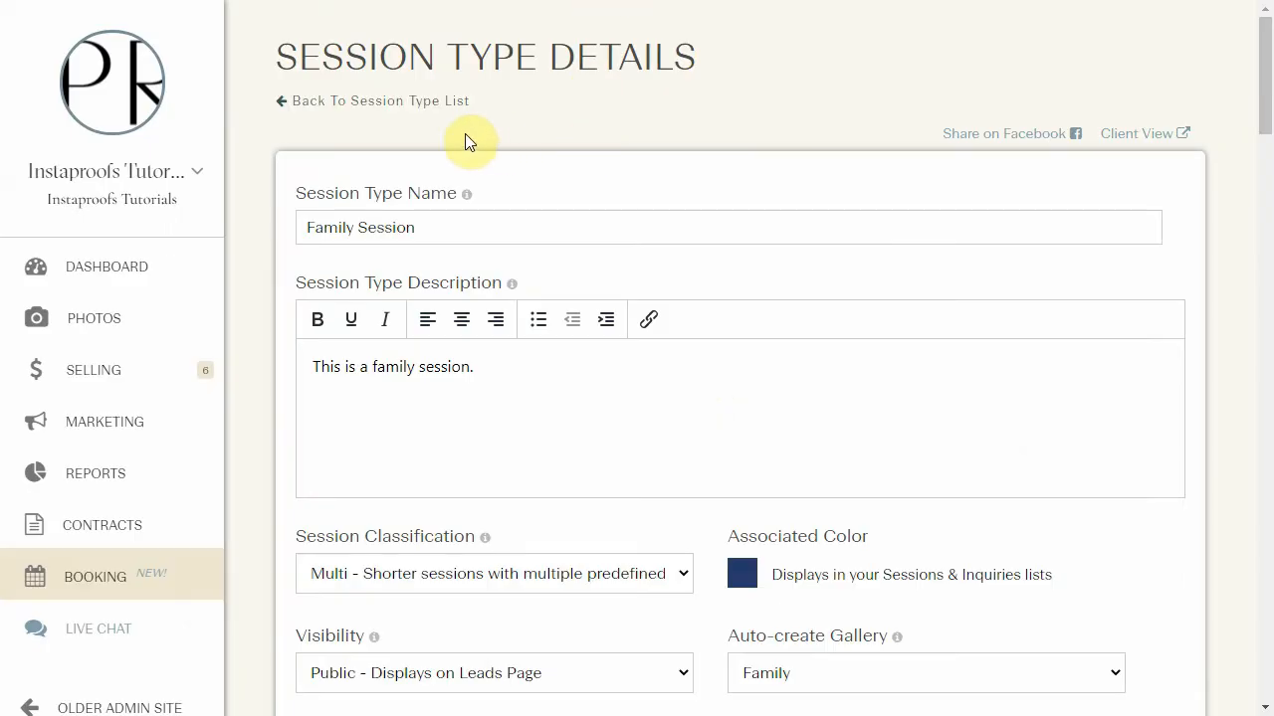
Create a session from the Family Session type, dated 2021-08-19 with 4 session spots.
{"action": "left_click", "coordinate": [422, 103]}
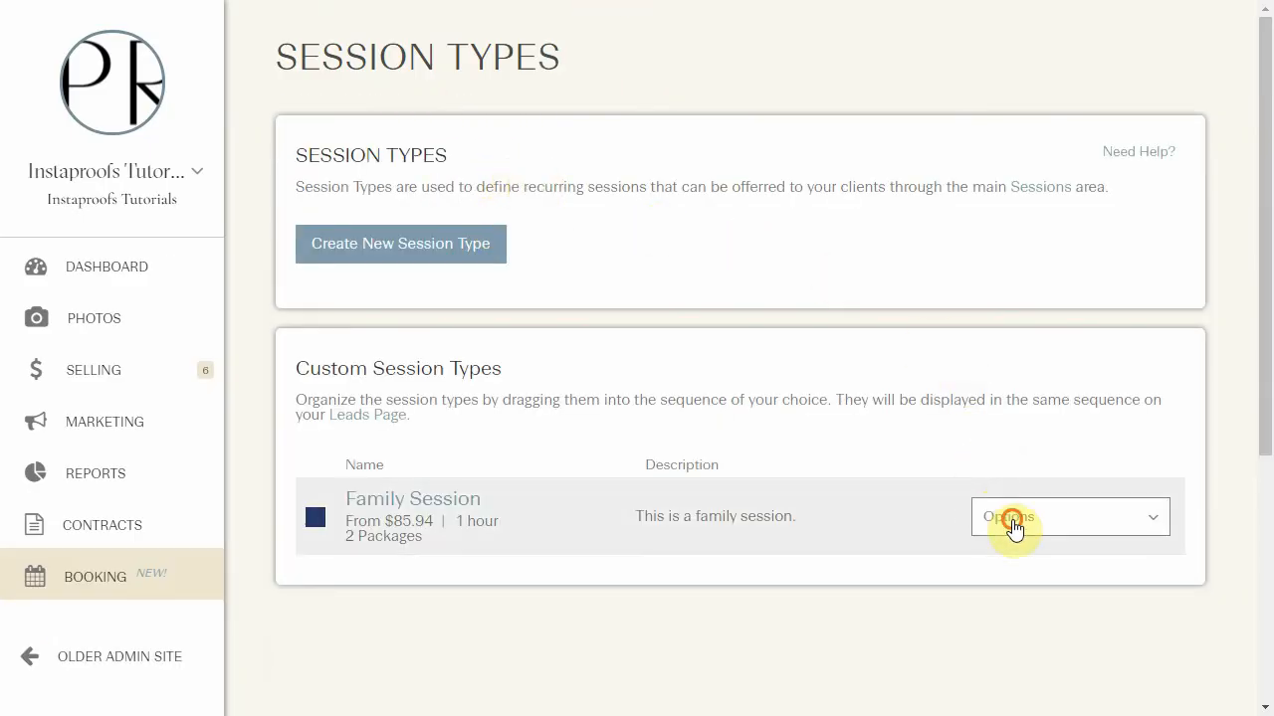
{"action": "left_click", "coordinate": [1012, 519]}
{"action": "scroll", "coordinate": [1093, 633], "scroll_direction": "down", "scroll_amount": 1}
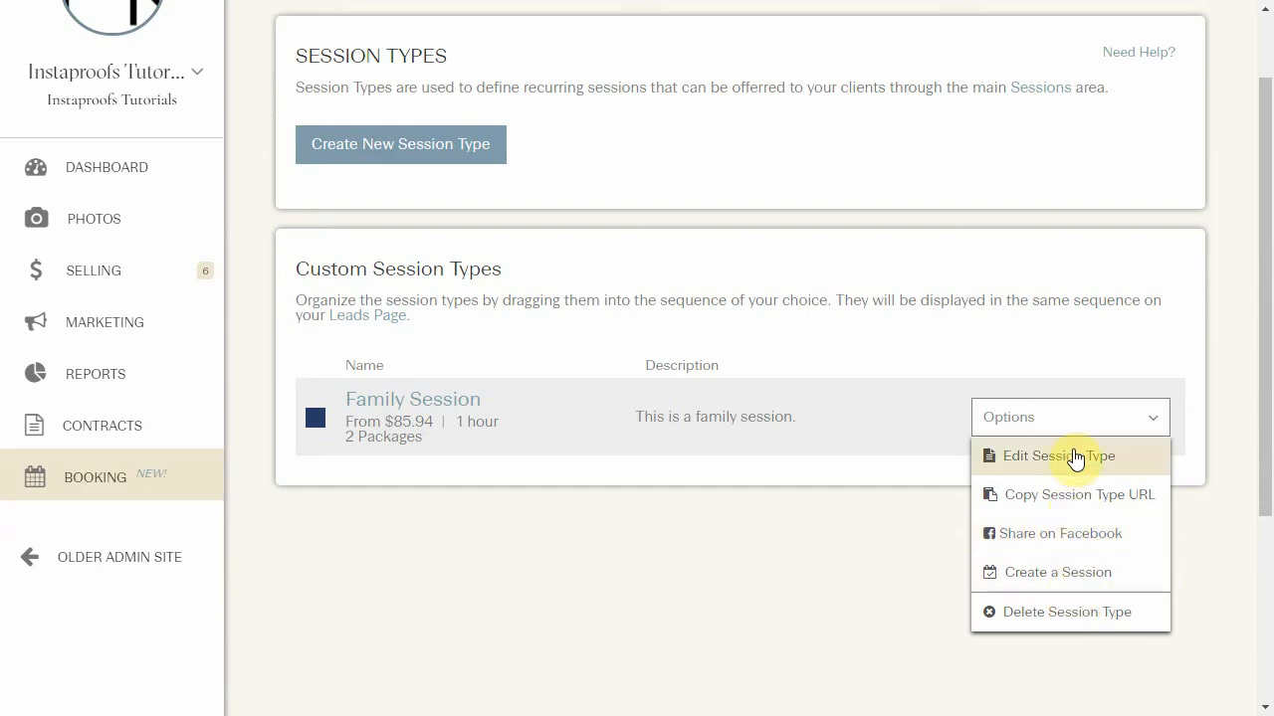
{"action": "left_click", "coordinate": [1067, 574]}
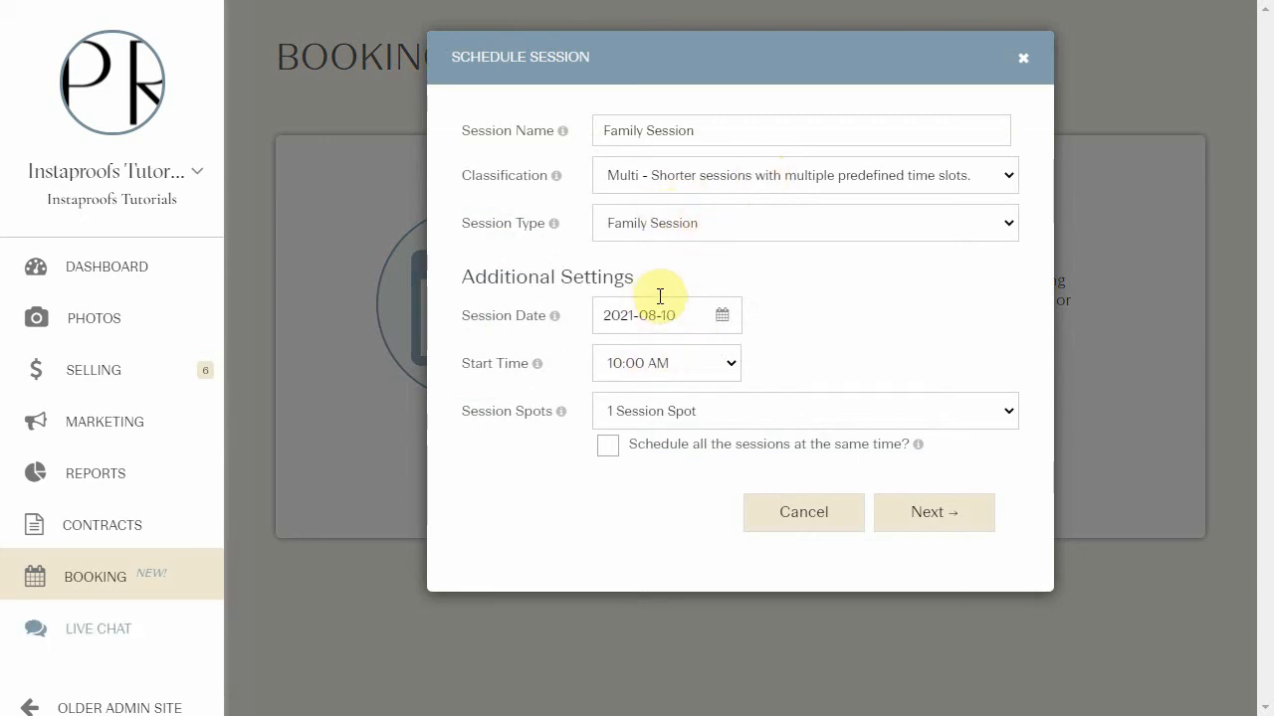
{"action": "left_click", "coordinate": [696, 313]}
{"action": "left_click", "coordinate": [756, 460]}
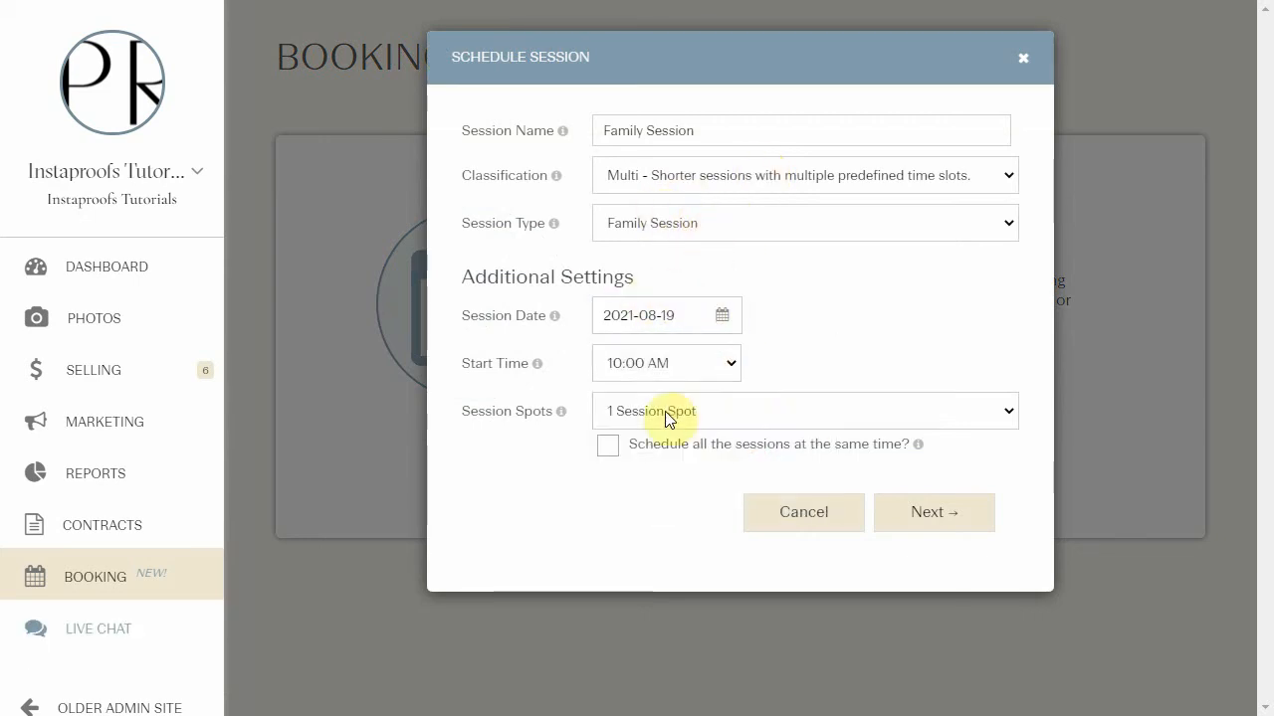
{"action": "left_click", "coordinate": [704, 410]}
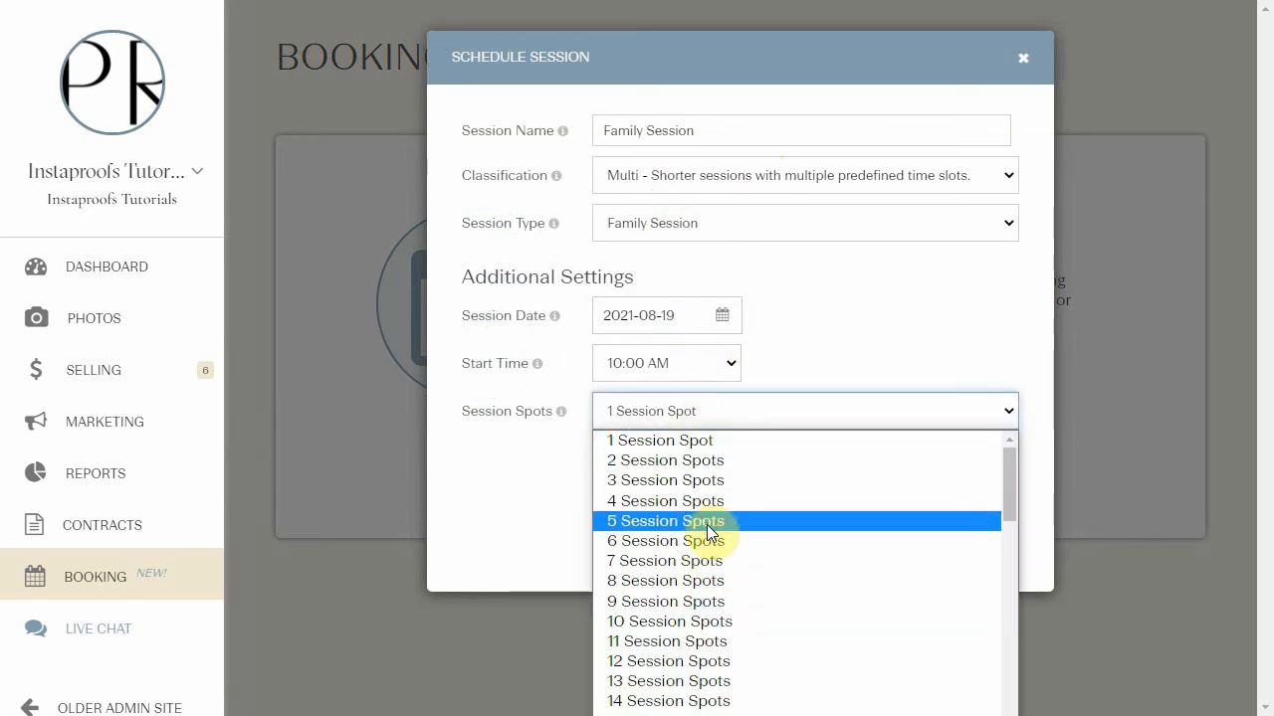
{"action": "left_click", "coordinate": [708, 500]}
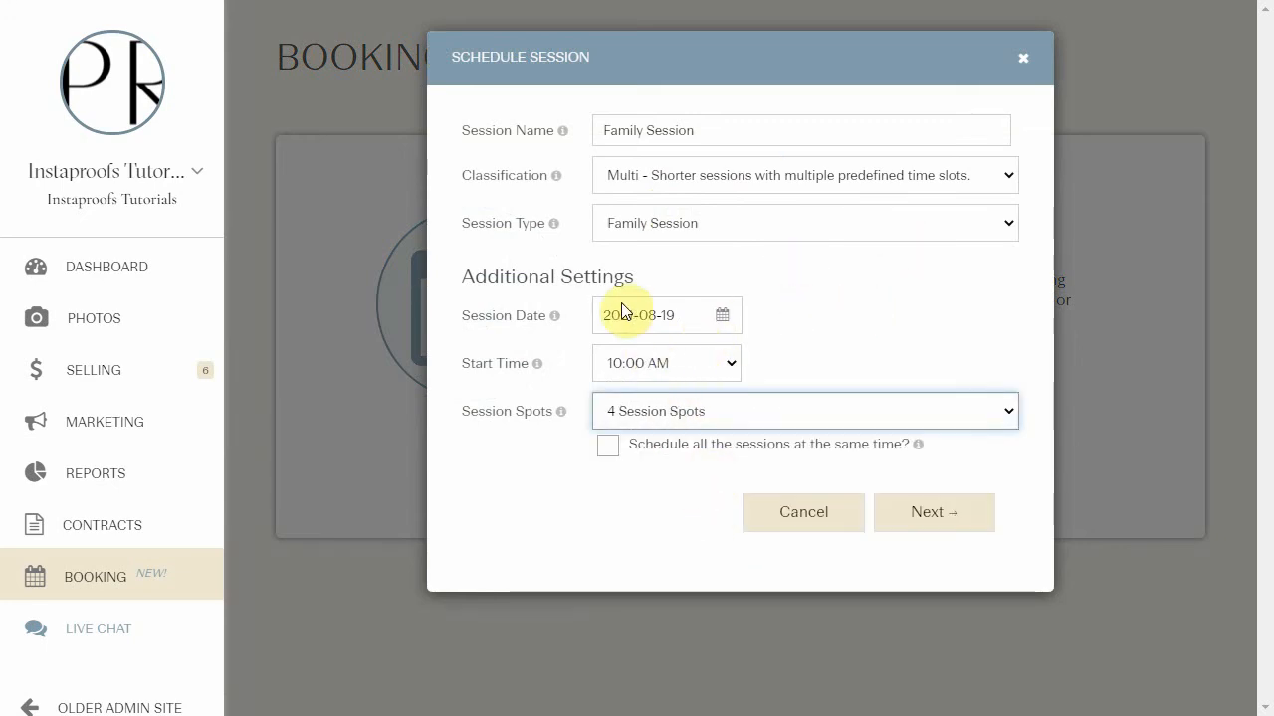
{"action": "left_click", "coordinate": [921, 510]}
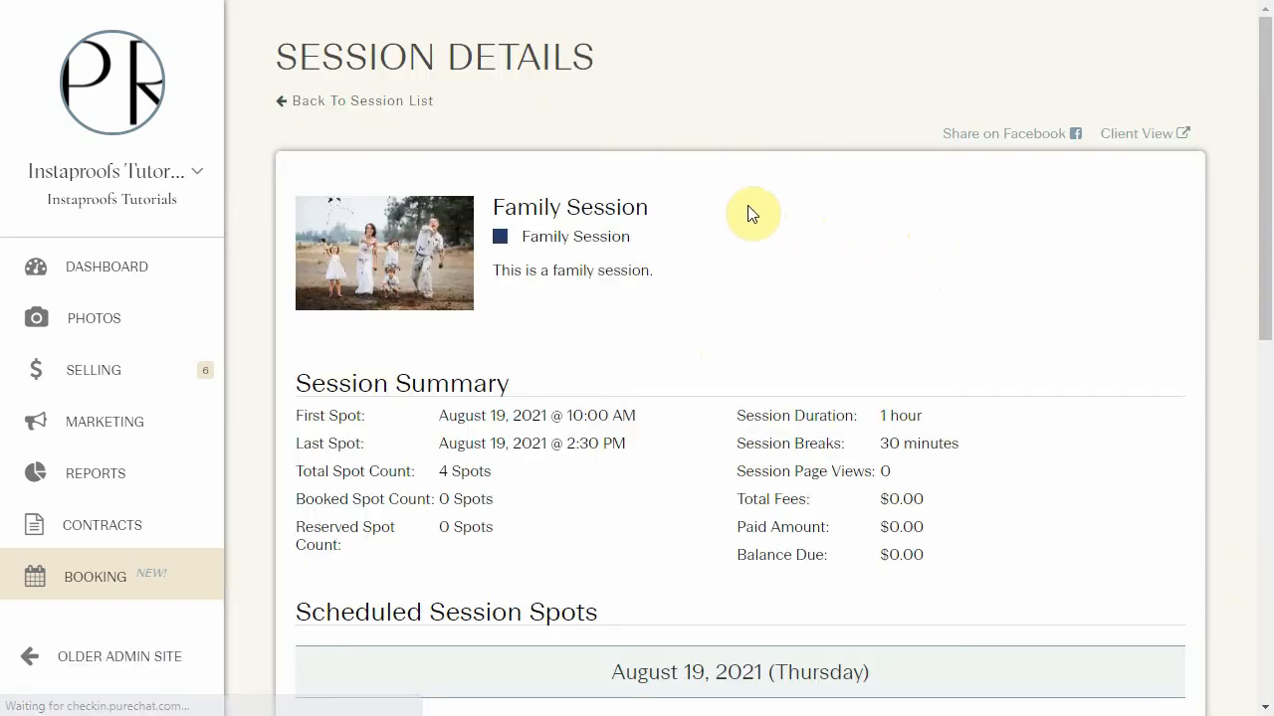
Examine the session's scheduled spots and walk through its client booking page, choosing the 1:00 PM spot with Family Package #2.
{"action": "scroll", "coordinate": [528, 202], "scroll_direction": "down", "scroll_amount": 6}
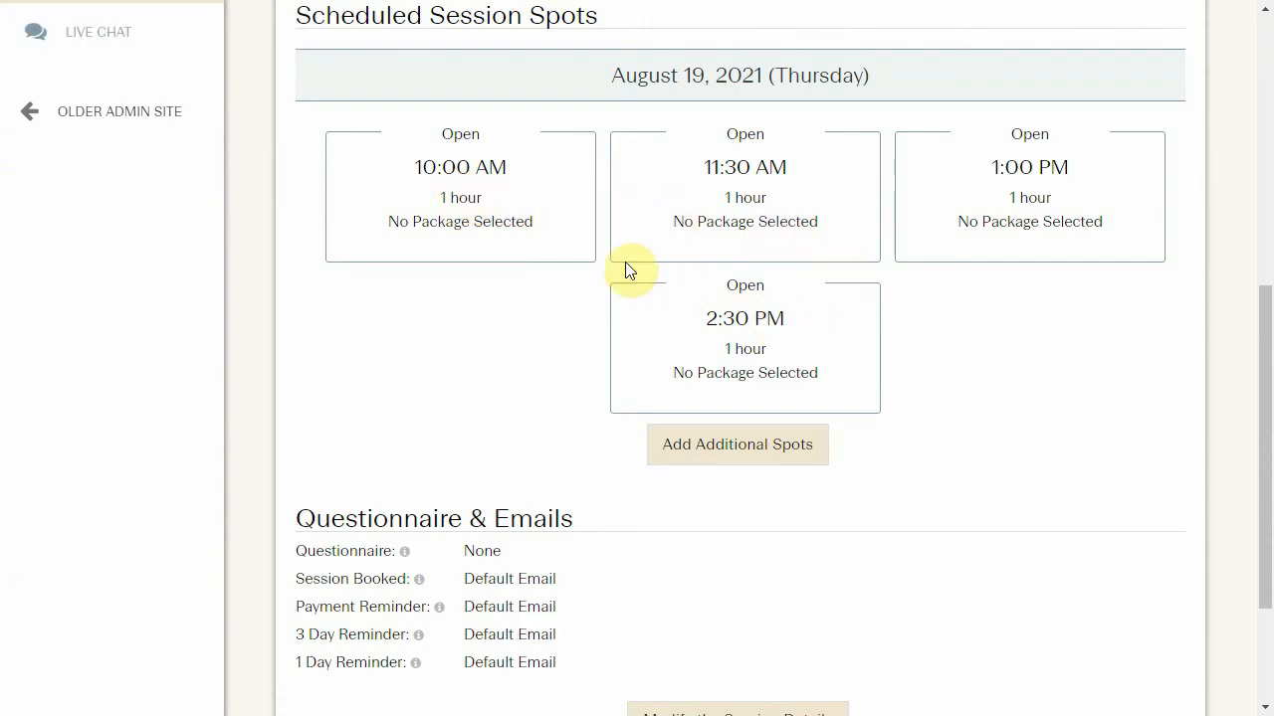
{"action": "scroll", "coordinate": [750, 243], "scroll_direction": "up", "scroll_amount": 6}
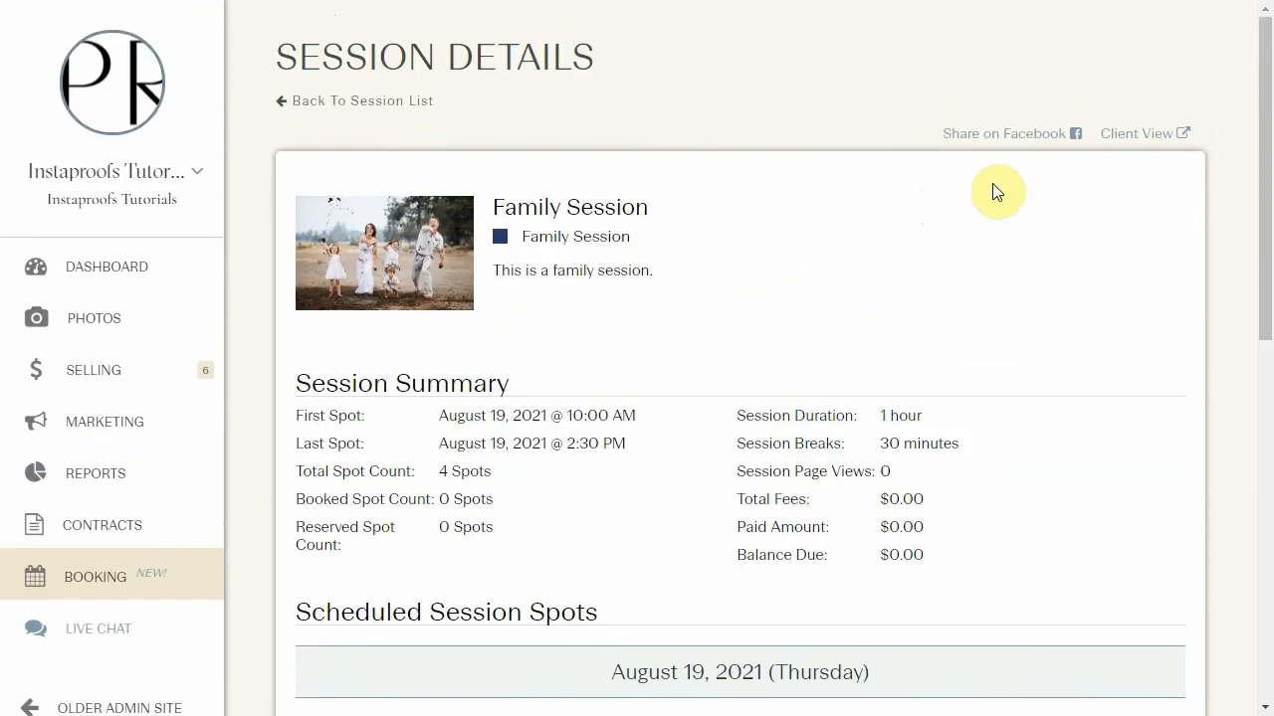
{"action": "left_click", "coordinate": [1124, 135]}
{"action": "scroll", "coordinate": [532, 127], "scroll_direction": "down", "scroll_amount": 10}
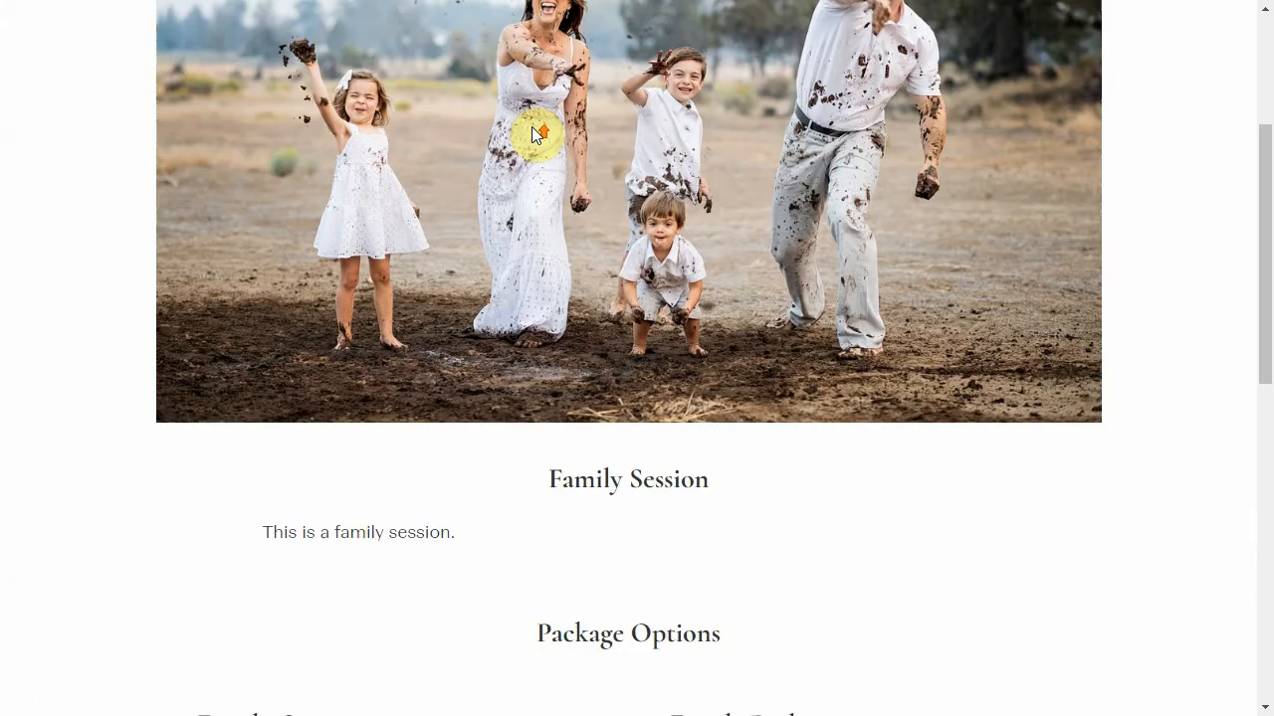
{"action": "scroll", "coordinate": [497, 125], "scroll_direction": "down", "scroll_amount": 2}
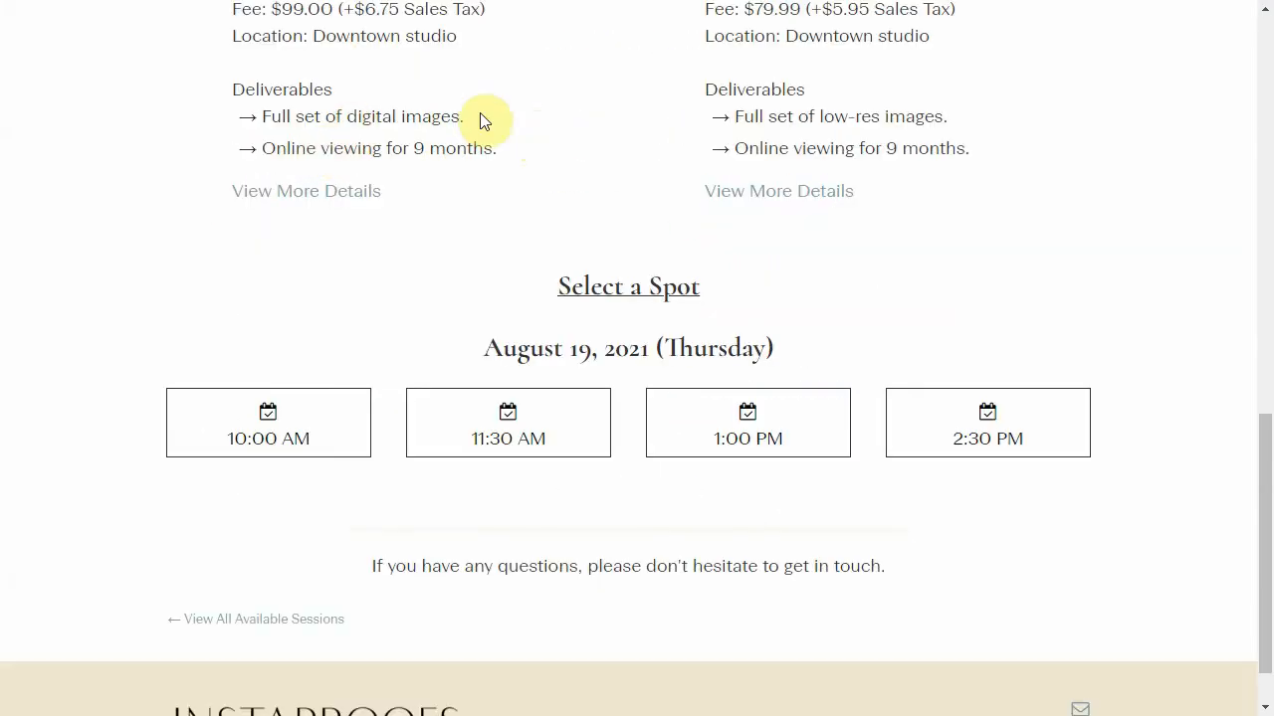
{"action": "scroll", "coordinate": [728, 163], "scroll_direction": "up", "scroll_amount": 3}
{"action": "scroll", "coordinate": [538, 358], "scroll_direction": "down", "scroll_amount": 3}
{"action": "left_click", "coordinate": [791, 428]}
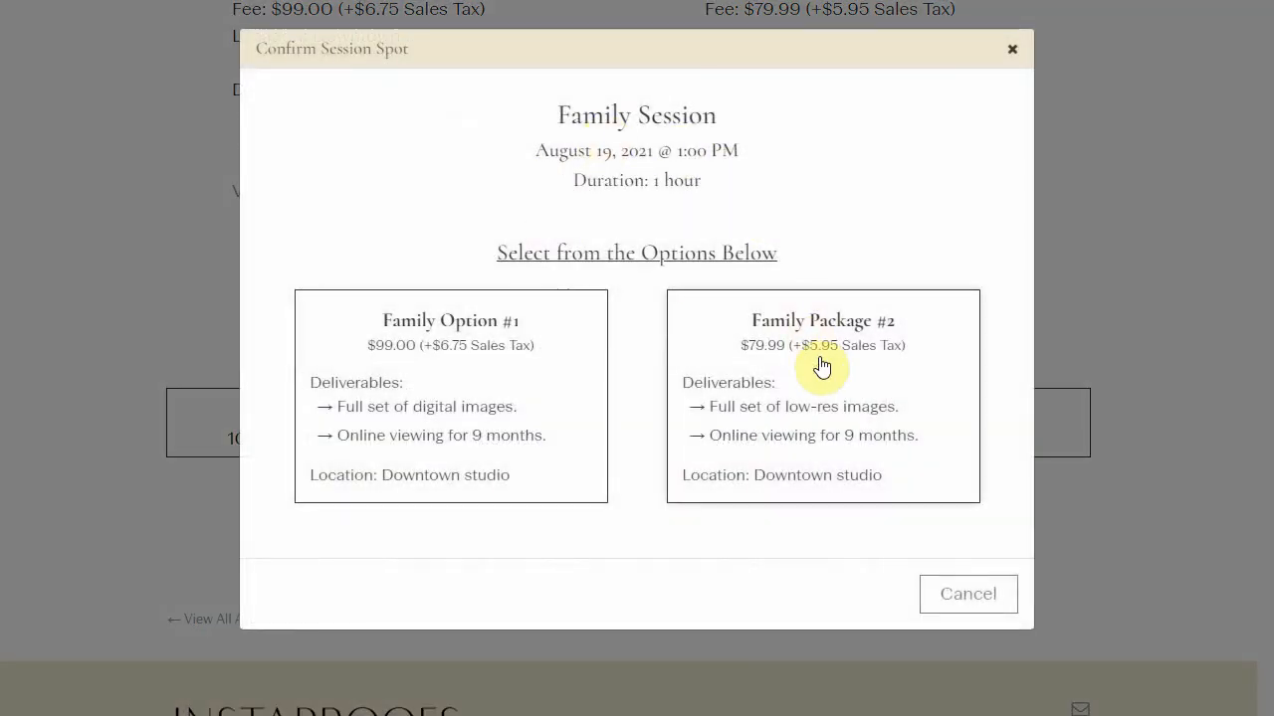
{"action": "left_click", "coordinate": [819, 364]}
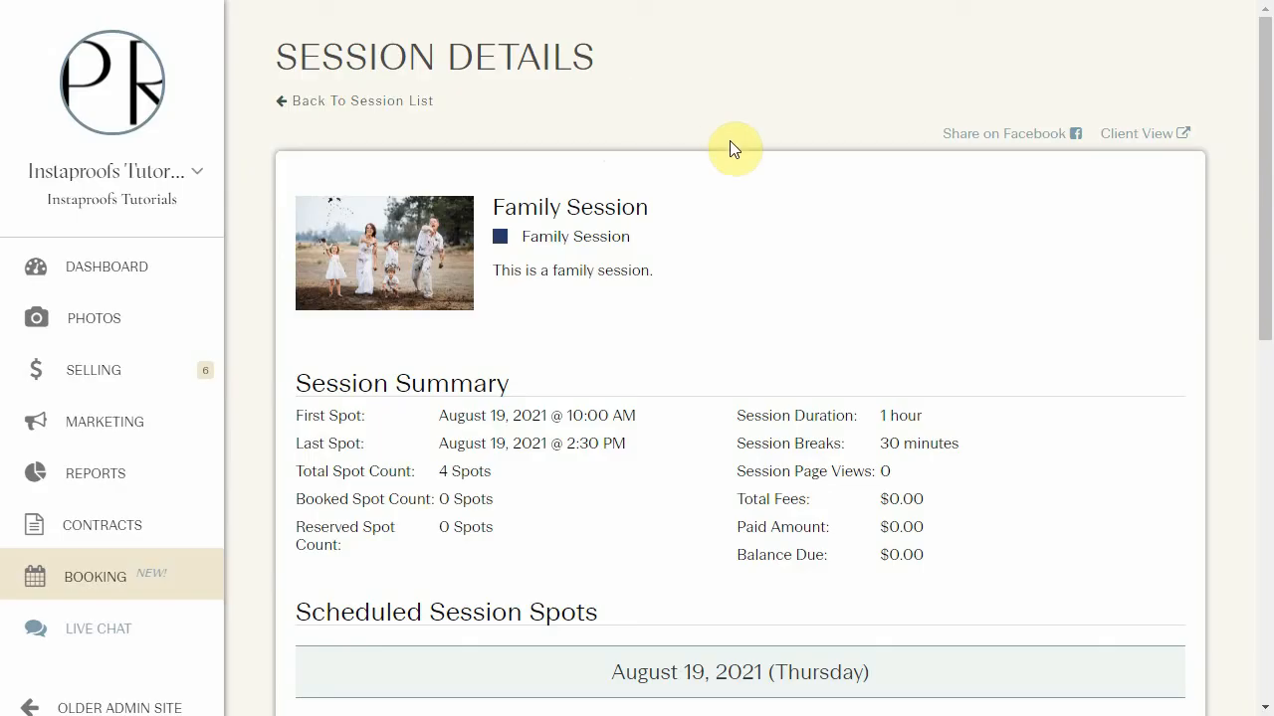
Open the reservation details of the 1:00 PM spot on August 19, 2021 and set its session fee to $50.
{"action": "scroll", "coordinate": [736, 154], "scroll_direction": "down", "scroll_amount": 5}
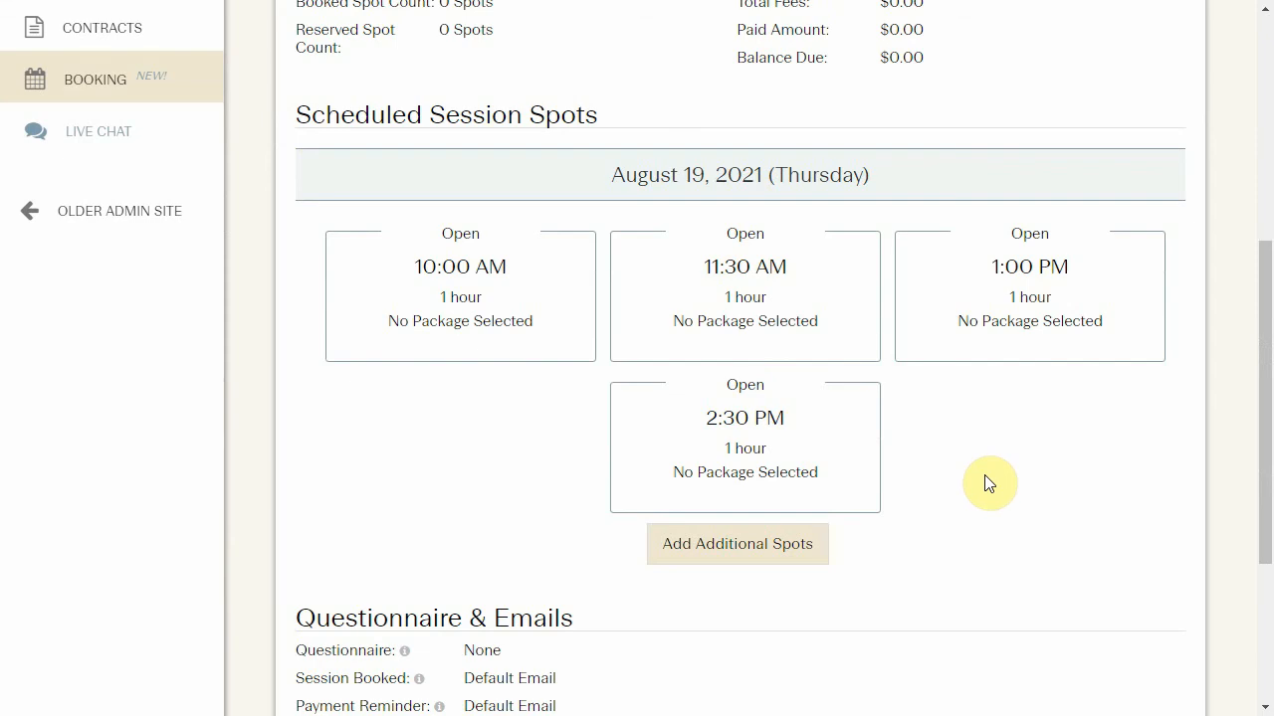
{"action": "scroll", "coordinate": [846, 329], "scroll_direction": "up", "scroll_amount": 2}
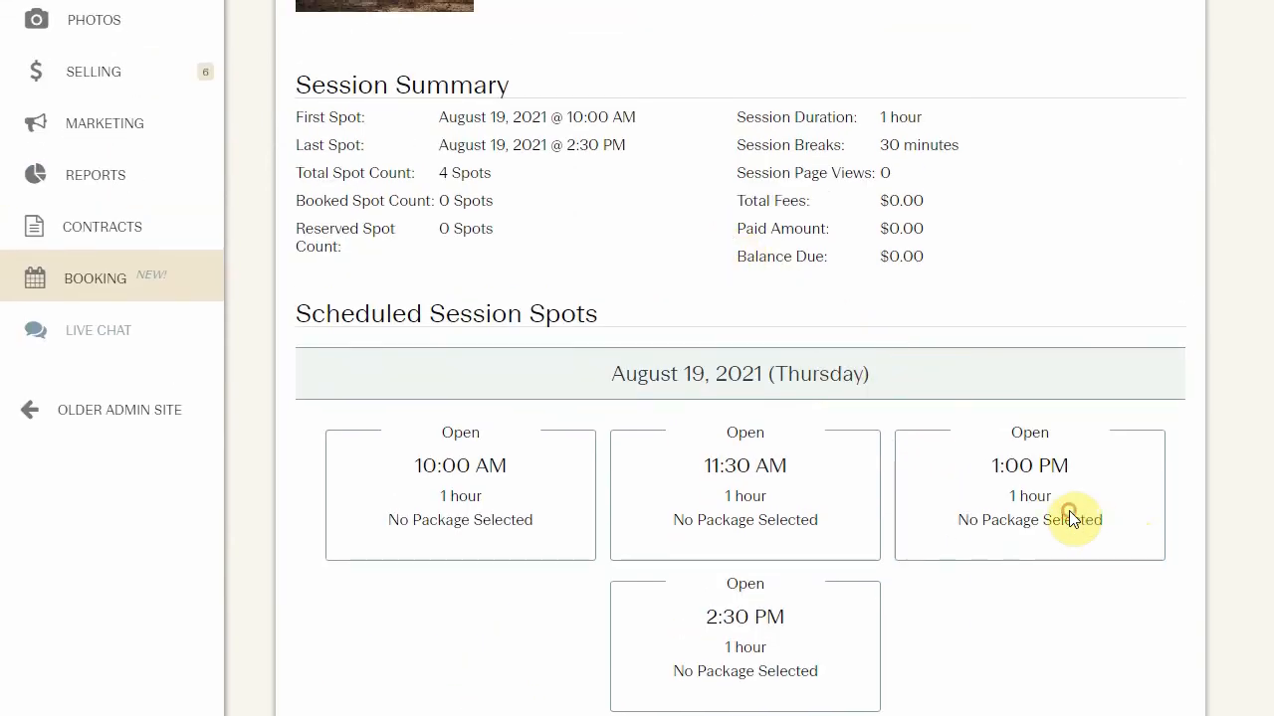
{"action": "left_click", "coordinate": [1068, 515]}
{"action": "left_click", "coordinate": [748, 365]}
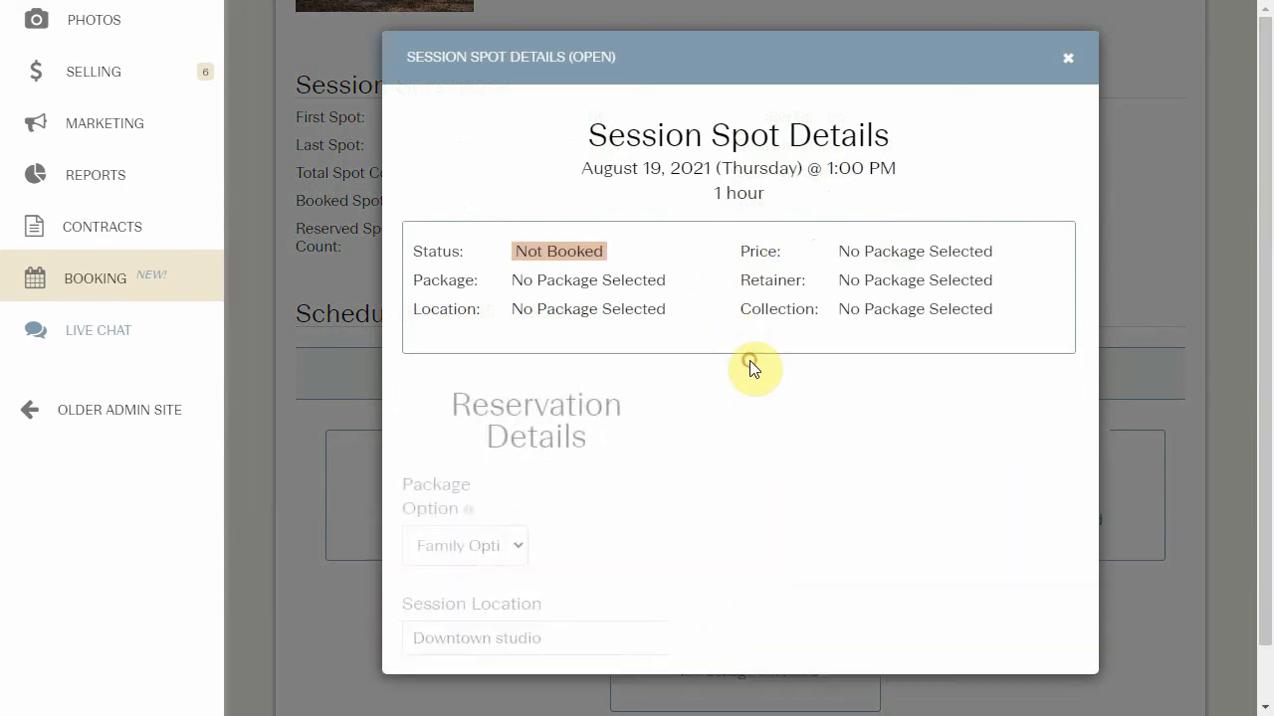
{"action": "scroll", "coordinate": [710, 282], "scroll_direction": "down", "scroll_amount": 3}
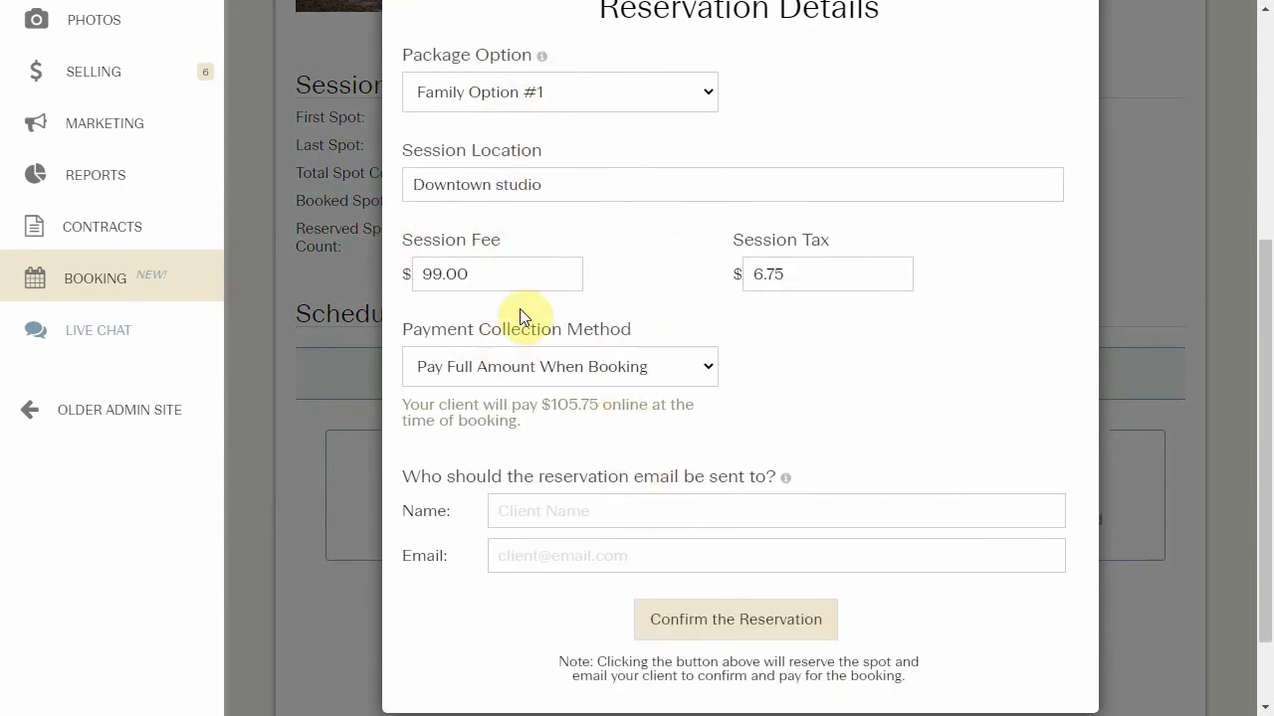
{"action": "double_click", "coordinate": [478, 276]}
{"action": "type", "text": "50"}
{"action": "key", "text": "Tab"}
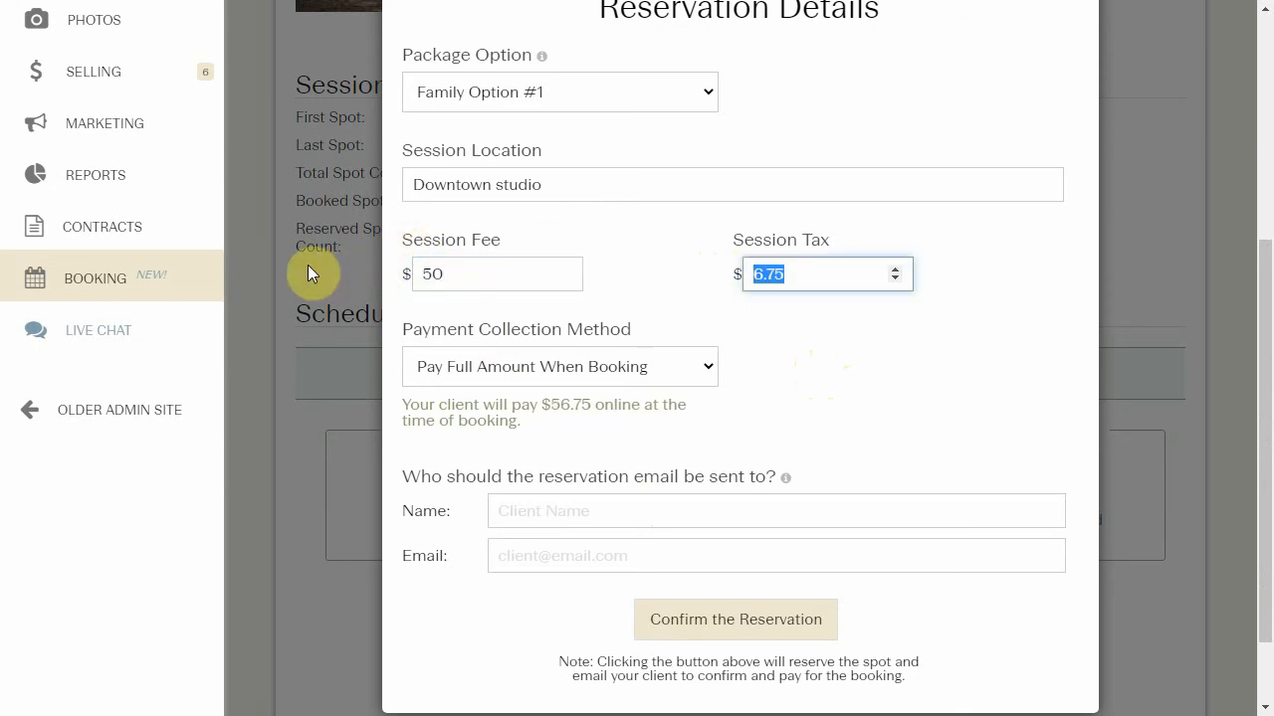
Set the 1:00 PM spot's session tax to $3.76 and confirm the reservation without entering client contact details.
{"action": "type", "text": "3."}
{"action": "left_click", "coordinate": [580, 554]}
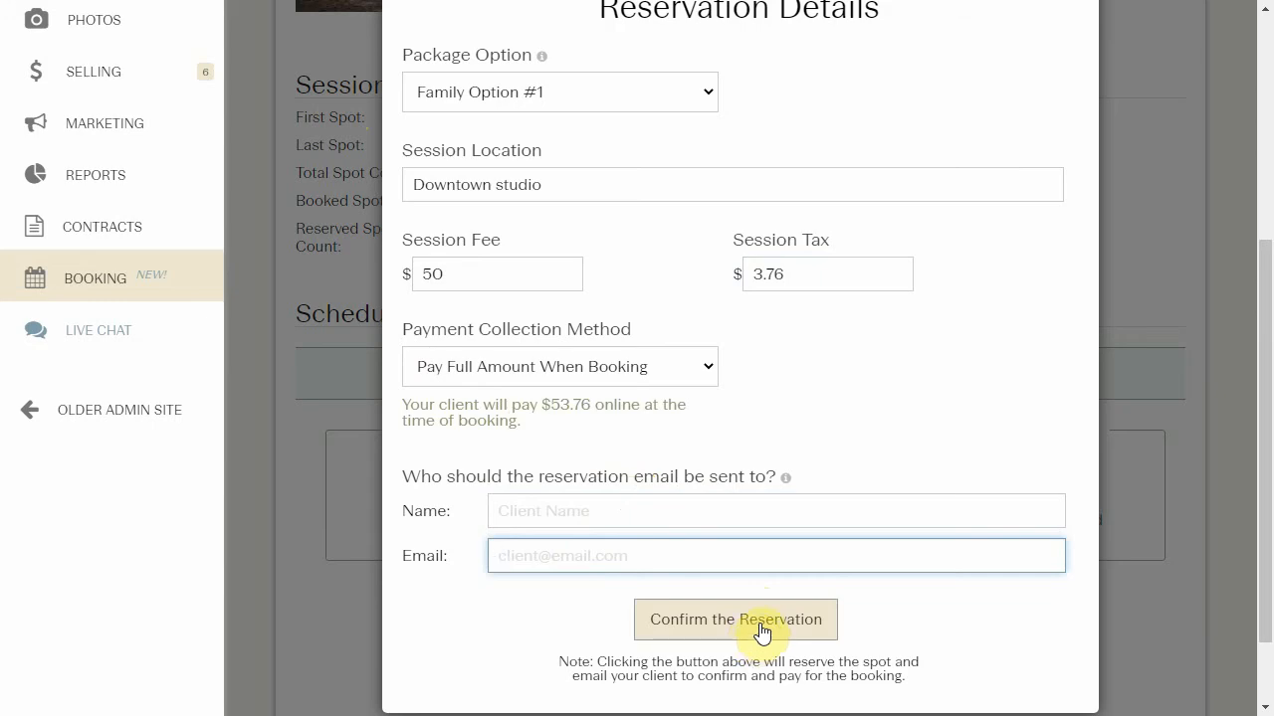
{"action": "scroll", "coordinate": [915, 313], "scroll_direction": "up", "scroll_amount": 4}
{"action": "scroll", "coordinate": [905, 245], "scroll_direction": "down", "scroll_amount": 5}
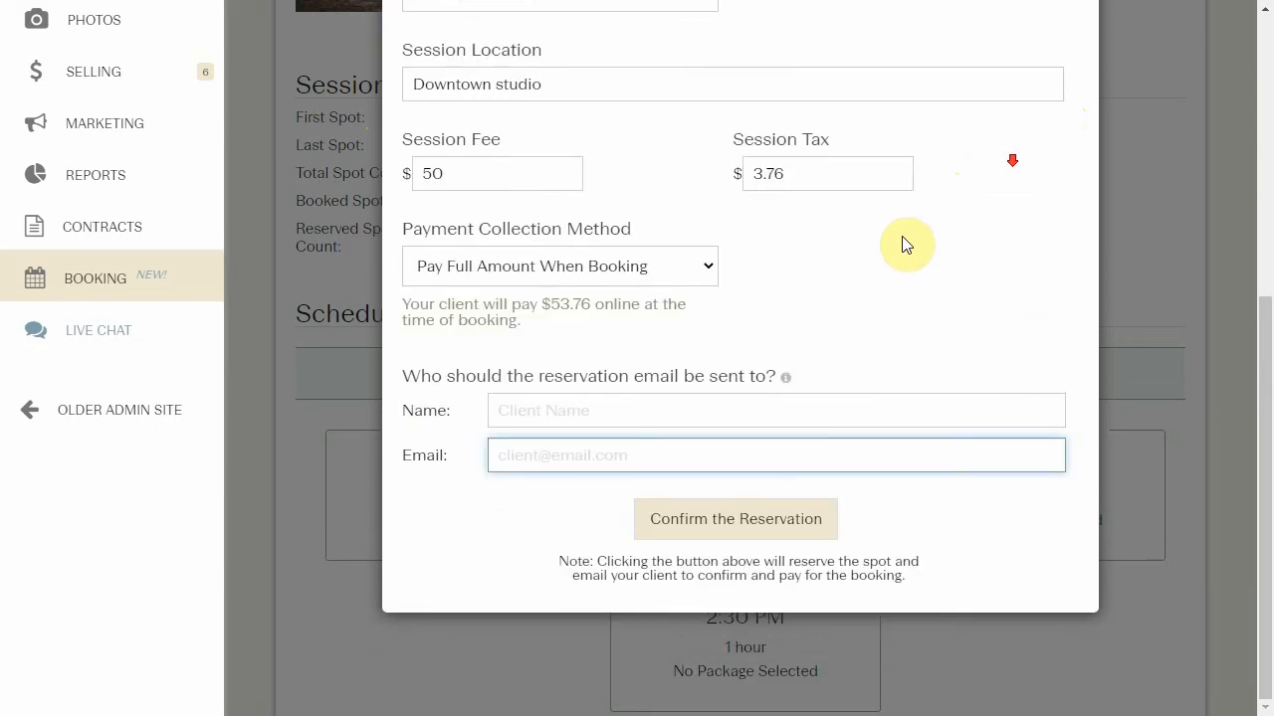
{"action": "scroll", "coordinate": [905, 244], "scroll_direction": "up", "scroll_amount": 4}
{"action": "scroll", "coordinate": [887, 269], "scroll_direction": "down", "scroll_amount": 4}
{"action": "left_click", "coordinate": [716, 513]}
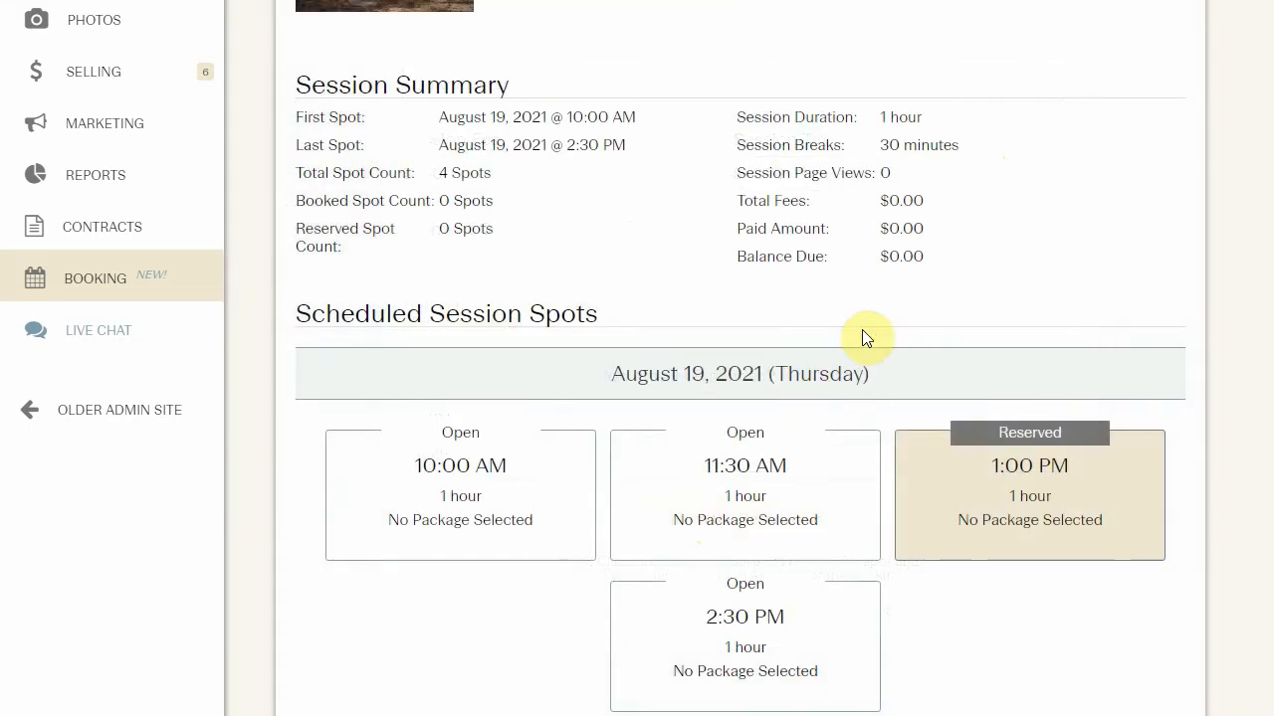
Review the reserved 1:00 PM spot's details and check its availability on the client booking page, closing the unconfirmed package selection.
{"action": "left_click", "coordinate": [1065, 524]}
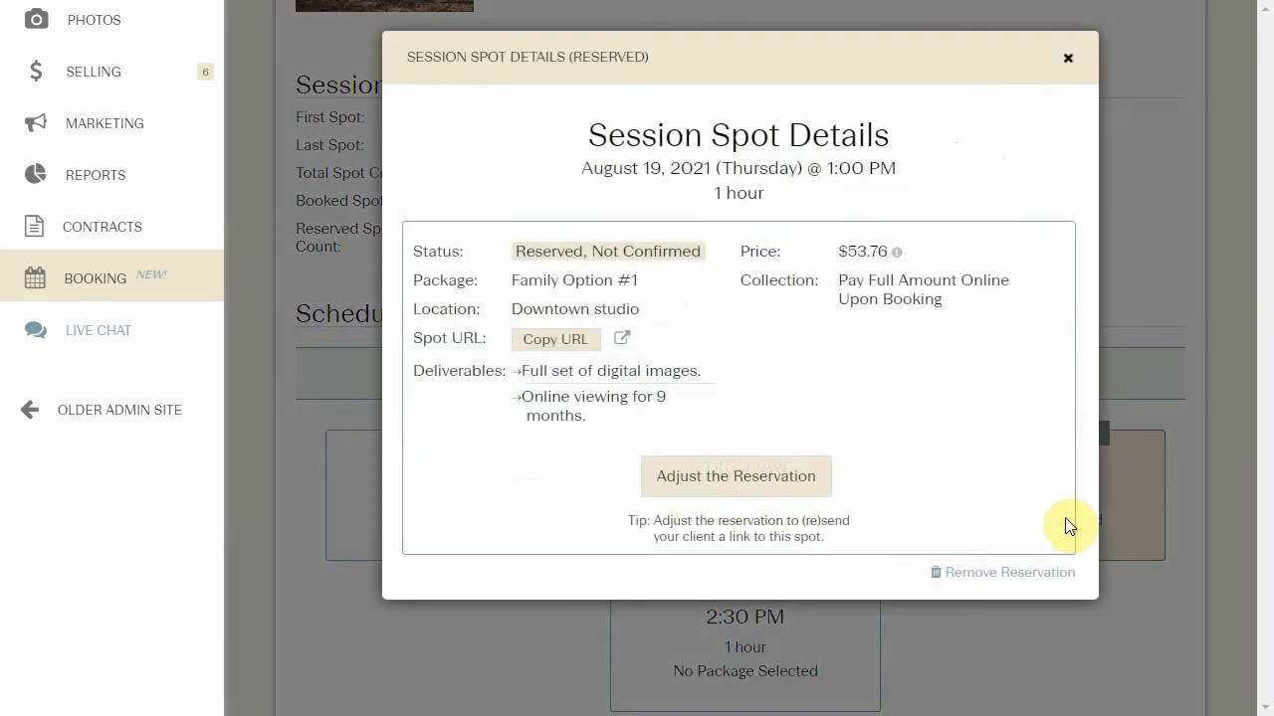
{"action": "left_click", "coordinate": [1066, 60]}
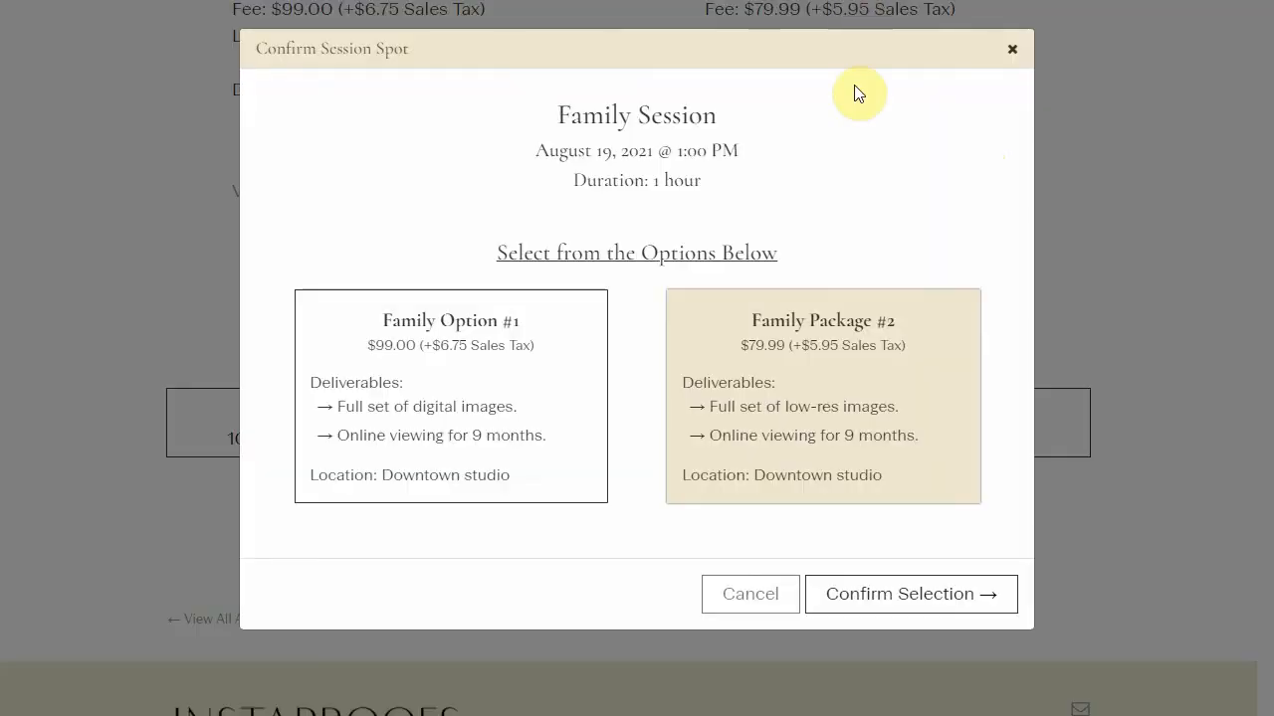
{"action": "left_click", "coordinate": [1011, 54]}
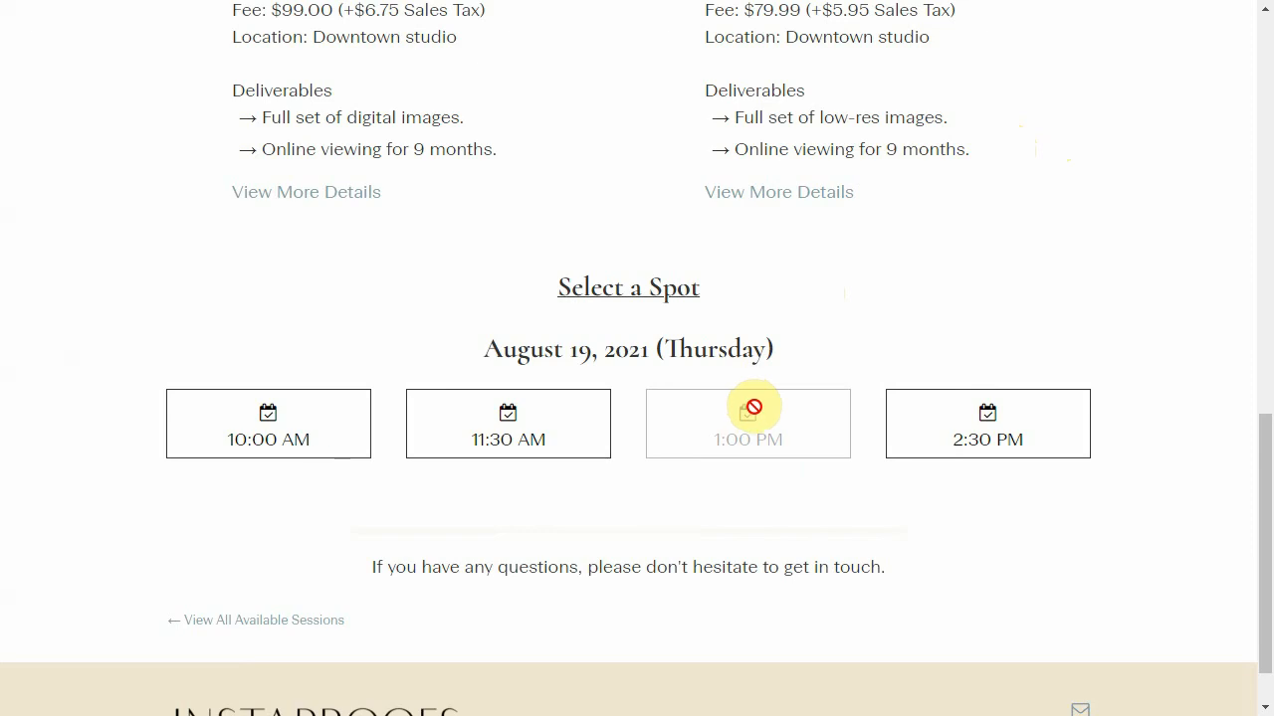
Return to the admin session page, look over its scheduled spots, and go back to the list of scheduled sessions.
{"action": "left_click", "coordinate": [637, 1]}
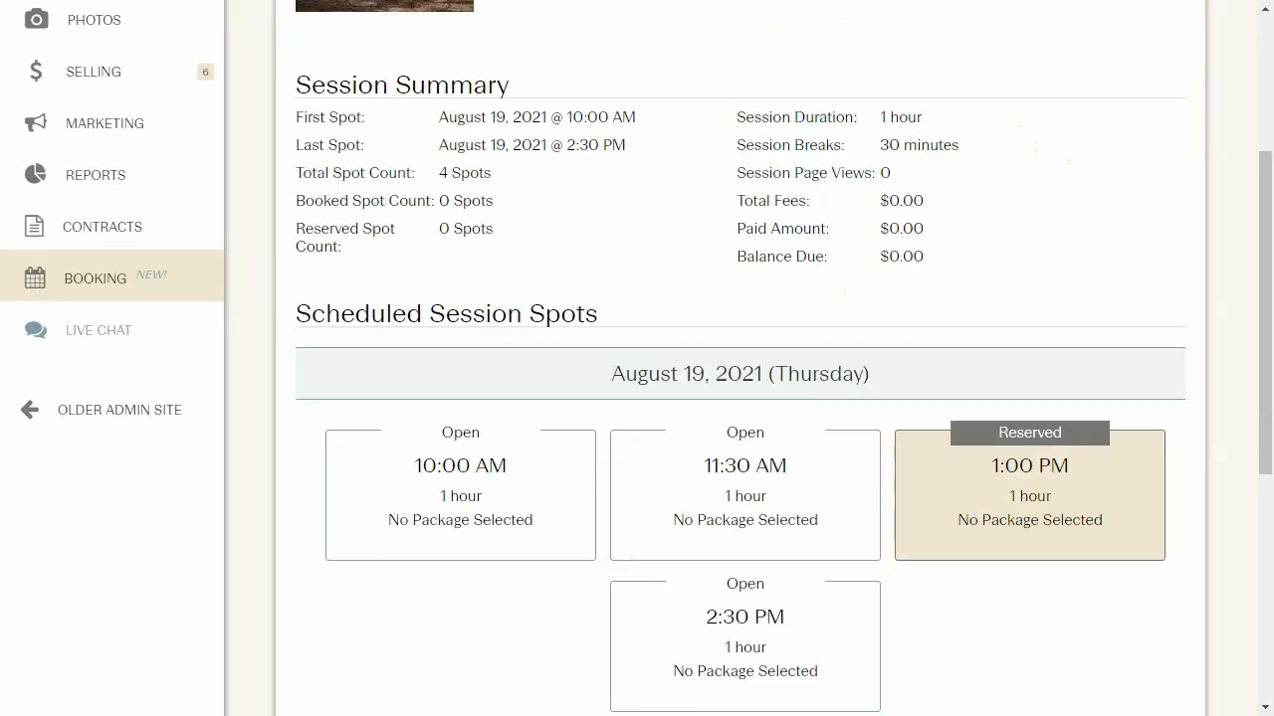
{"action": "scroll", "coordinate": [727, 369], "scroll_direction": "down", "scroll_amount": 4}
{"action": "scroll", "coordinate": [733, 364], "scroll_direction": "up", "scroll_amount": 7}
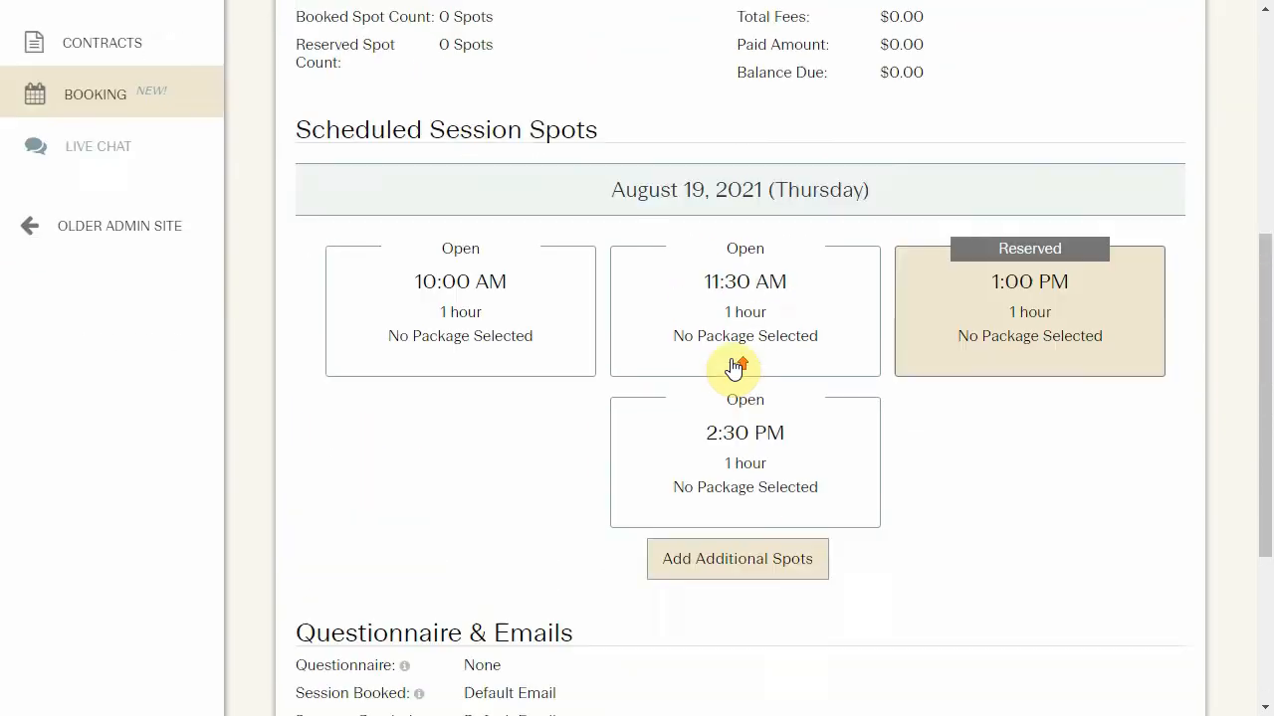
{"action": "left_click", "coordinate": [425, 103]}
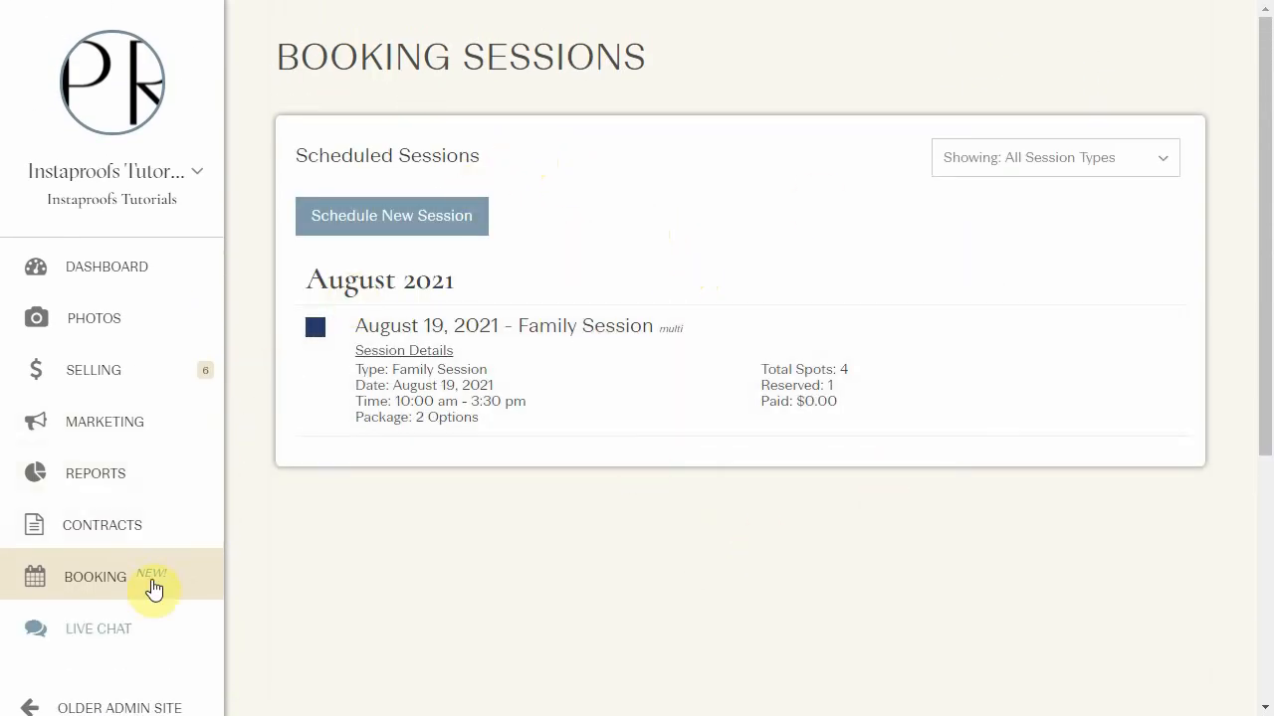
Open a blank session type form and examine its session classification choices and remaining settings, leaving the classification at Single.
{"action": "left_click", "coordinate": [124, 587]}
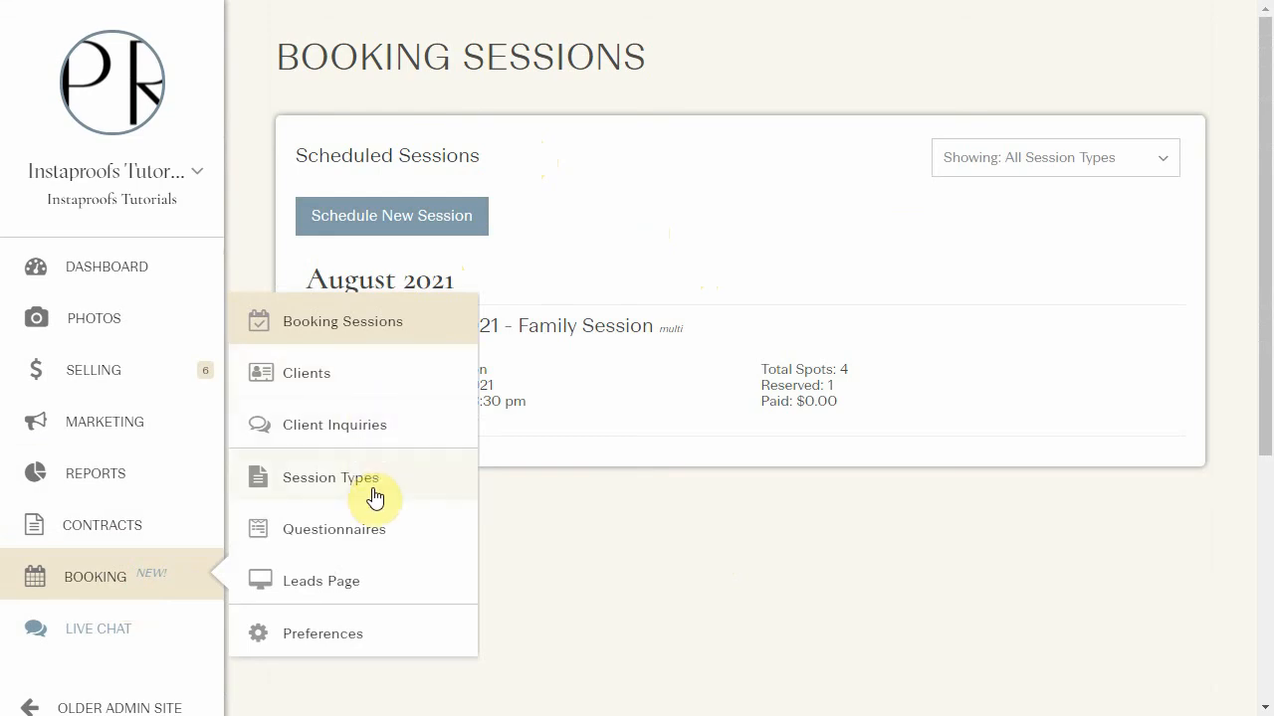
{"action": "left_click", "coordinate": [374, 498]}
{"action": "left_click", "coordinate": [406, 256]}
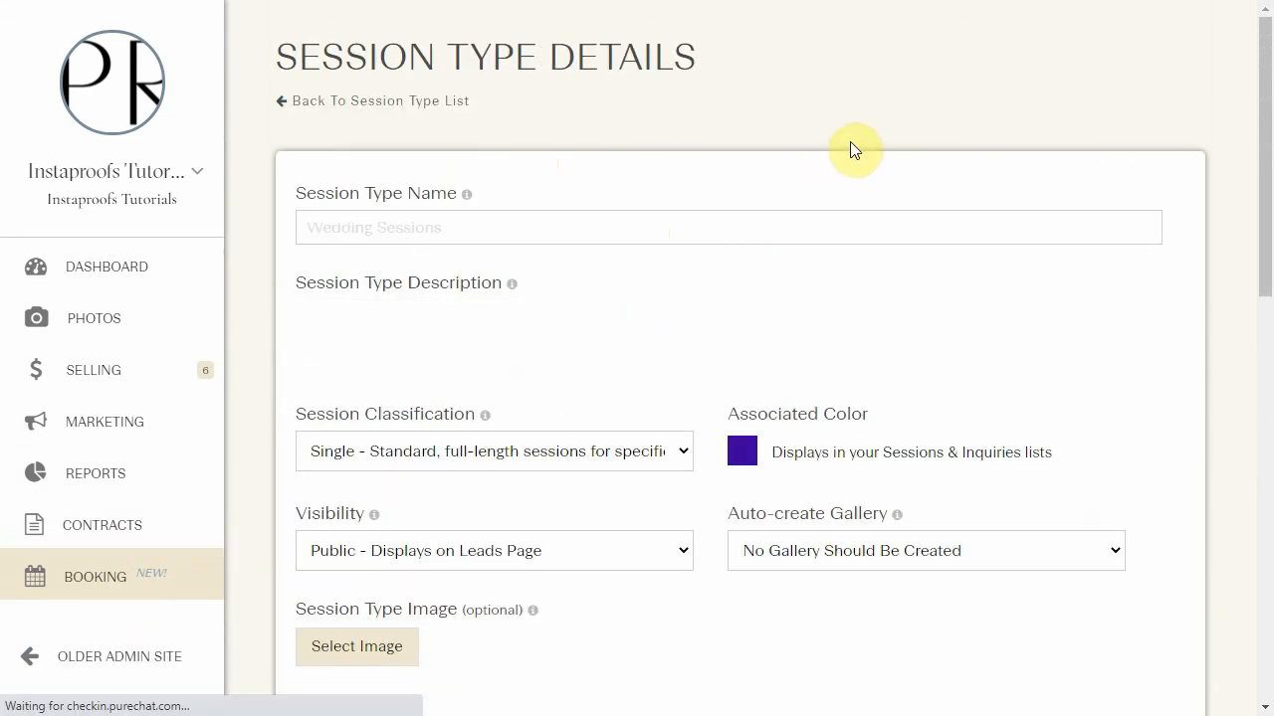
{"action": "scroll", "coordinate": [448, 288], "scroll_direction": "down", "scroll_amount": 2}
{"action": "left_click", "coordinate": [395, 279]}
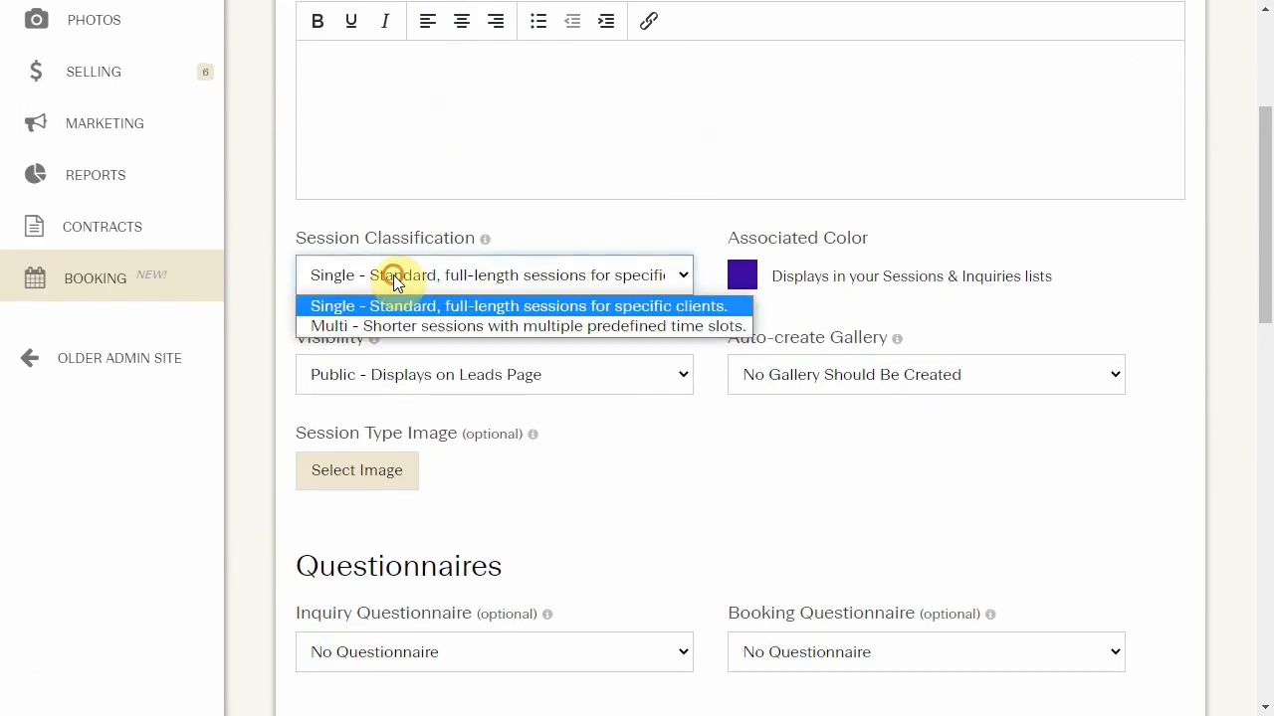
{"action": "left_click", "coordinate": [394, 276]}
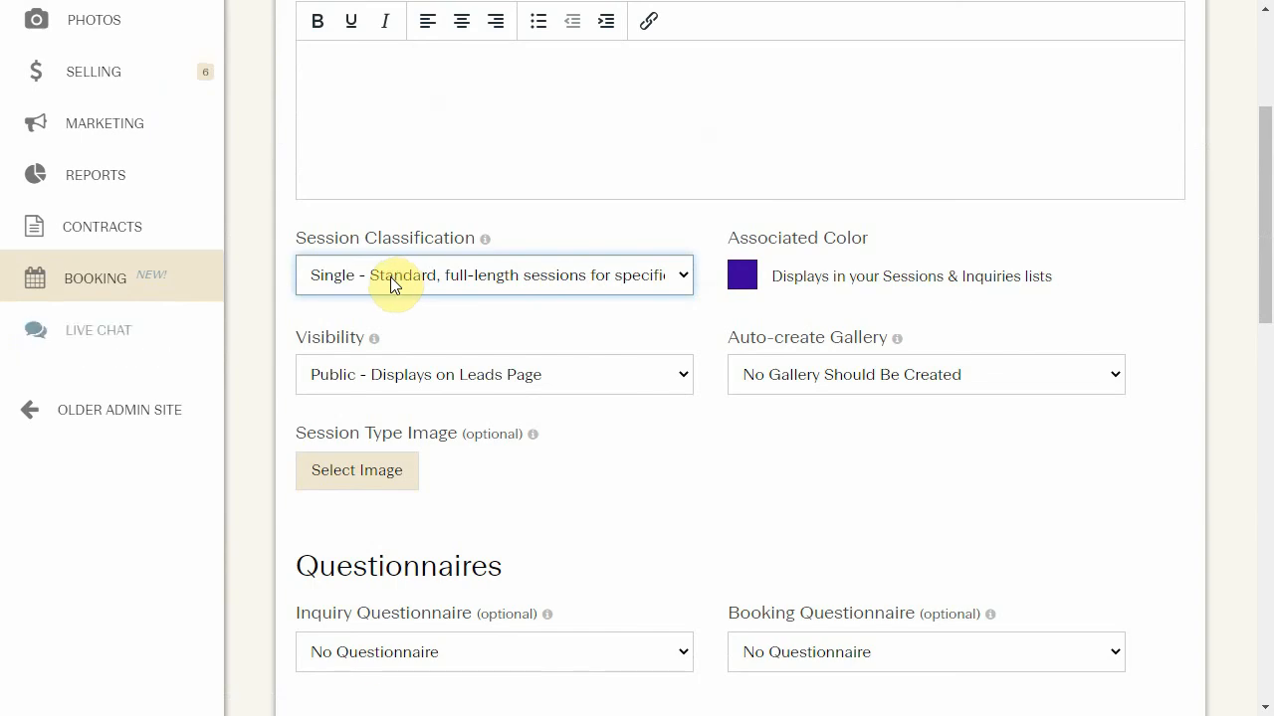
{"action": "scroll", "coordinate": [390, 278], "scroll_direction": "down", "scroll_amount": 1}
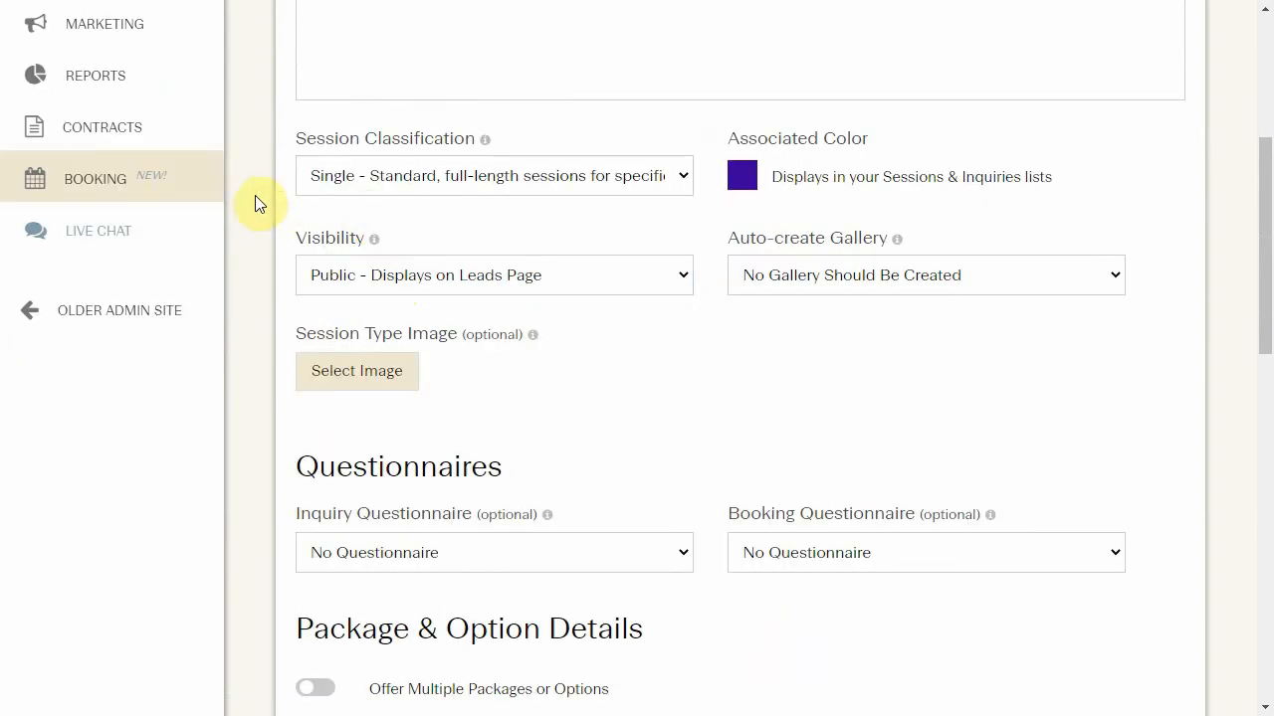
{"action": "mouse_move", "coordinate": [176, 185]}
{"action": "scroll", "coordinate": [363, 150], "scroll_direction": "up", "scroll_amount": 2}
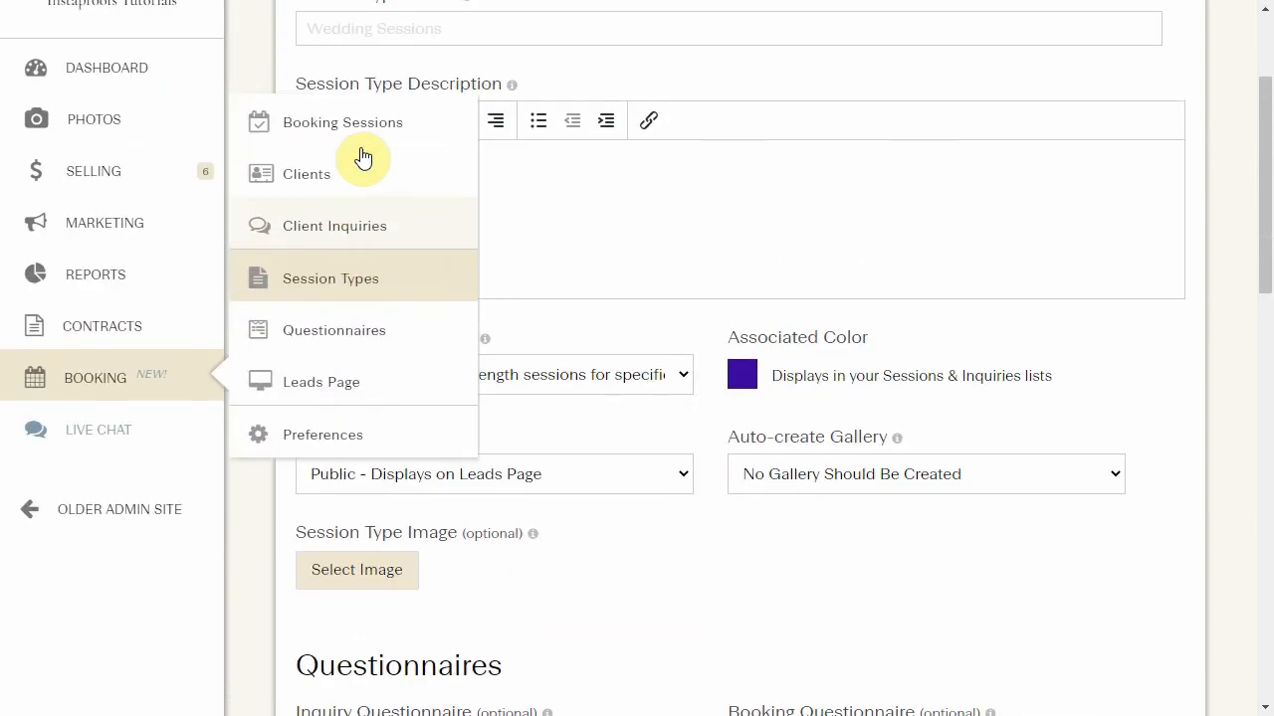